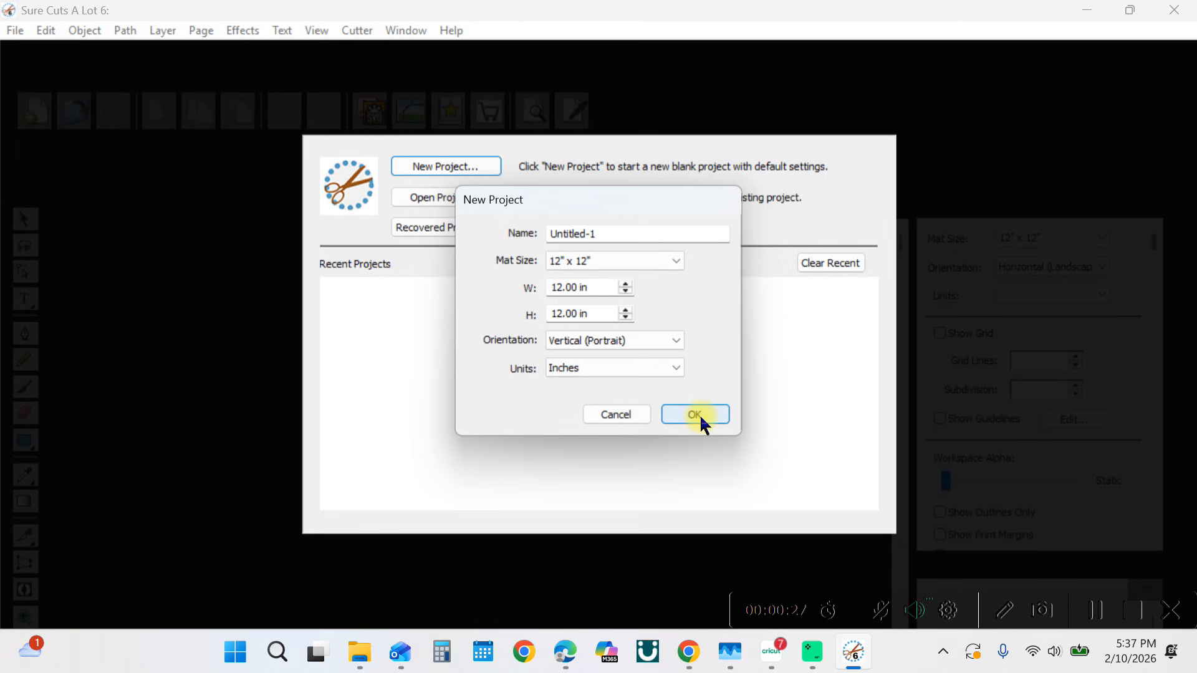
Step: Create a new portrait project with a 12" x 12" mat, using inches as the units
click(699, 414)
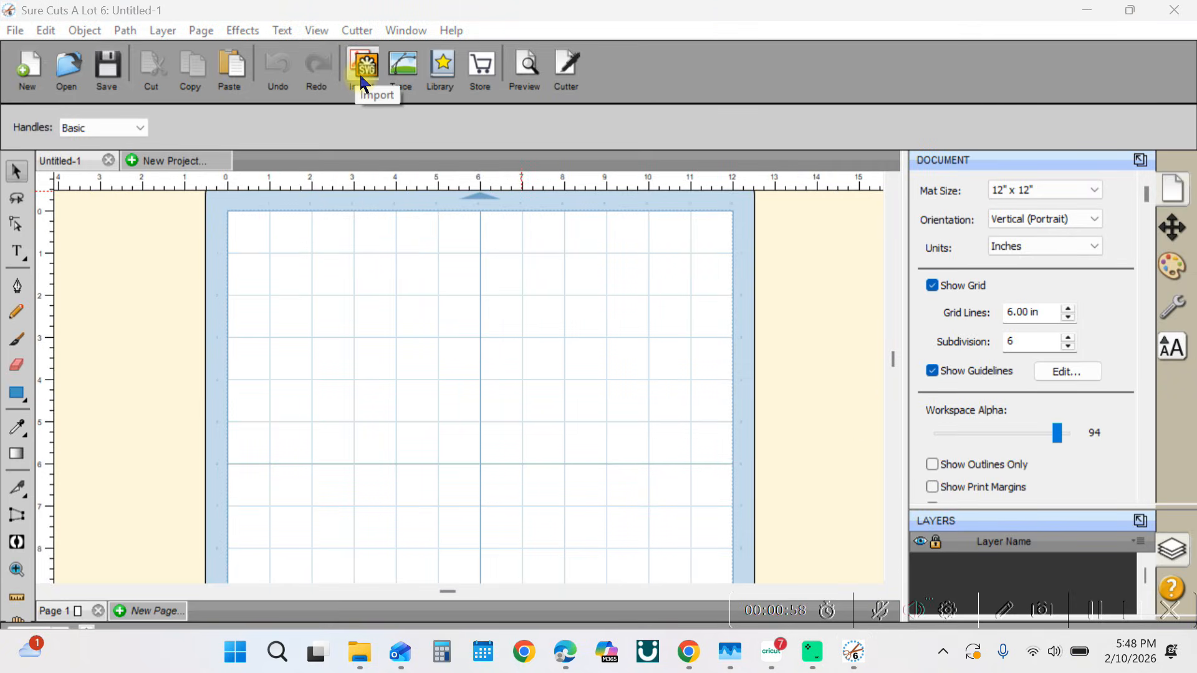
Step: Search the shape library for "butterfly" and close the library
click(401, 66)
click(439, 59)
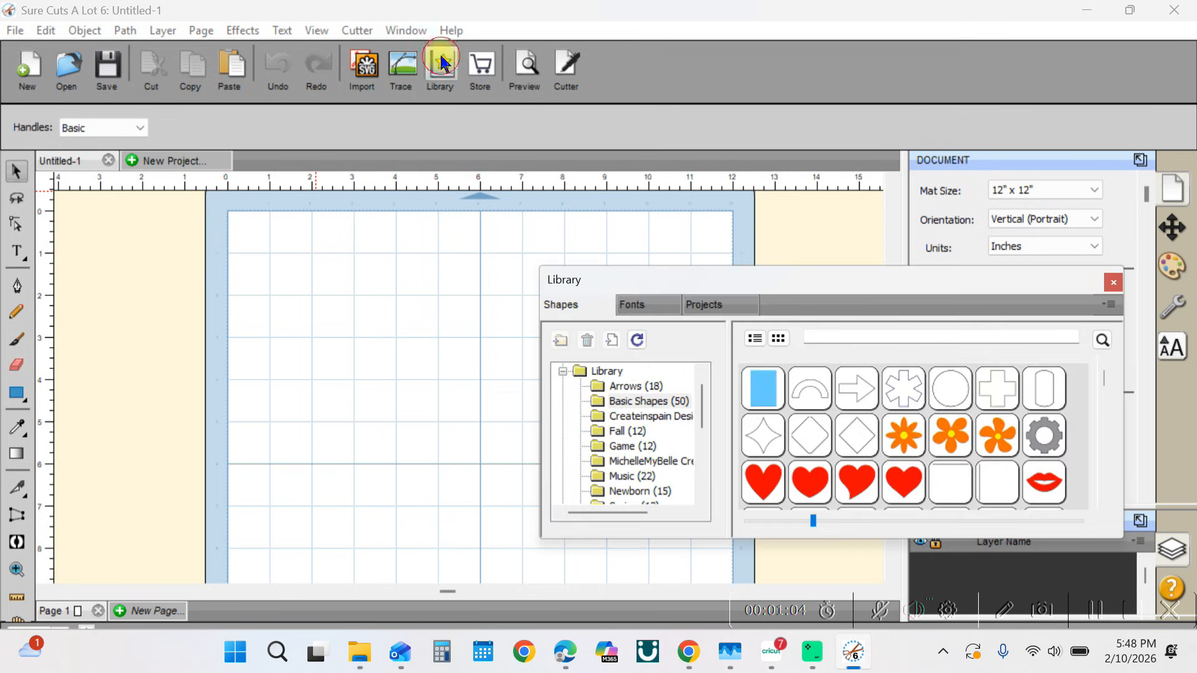
click(843, 336)
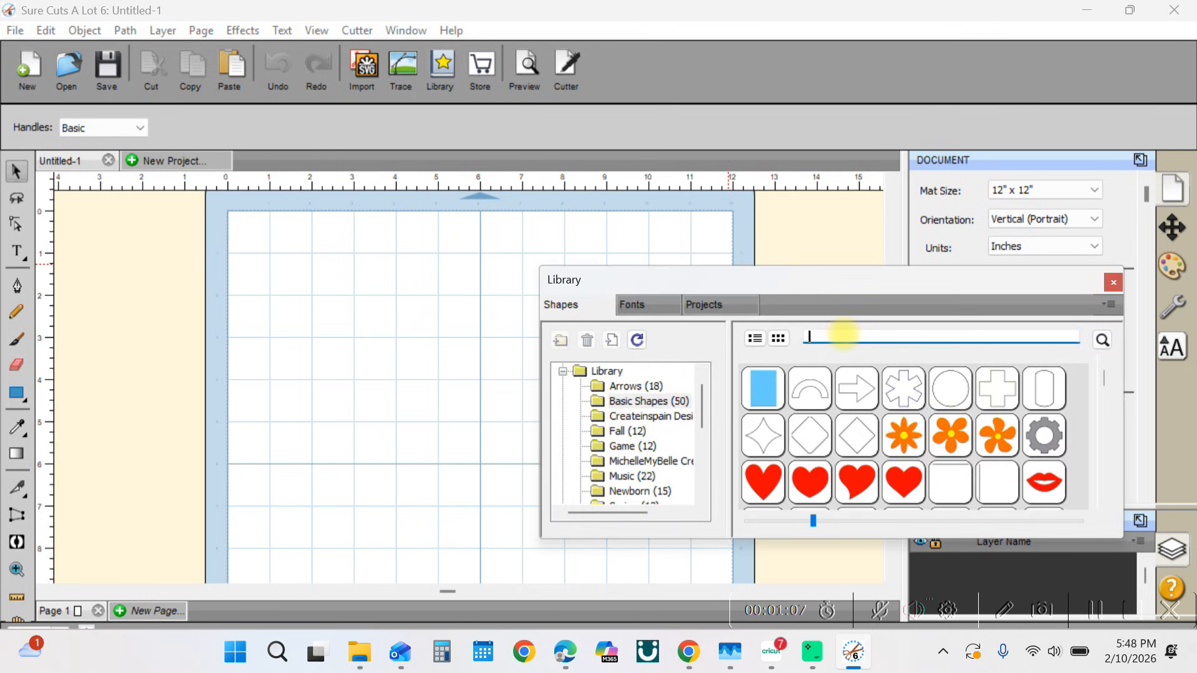
text(butterfly)
key(Return)
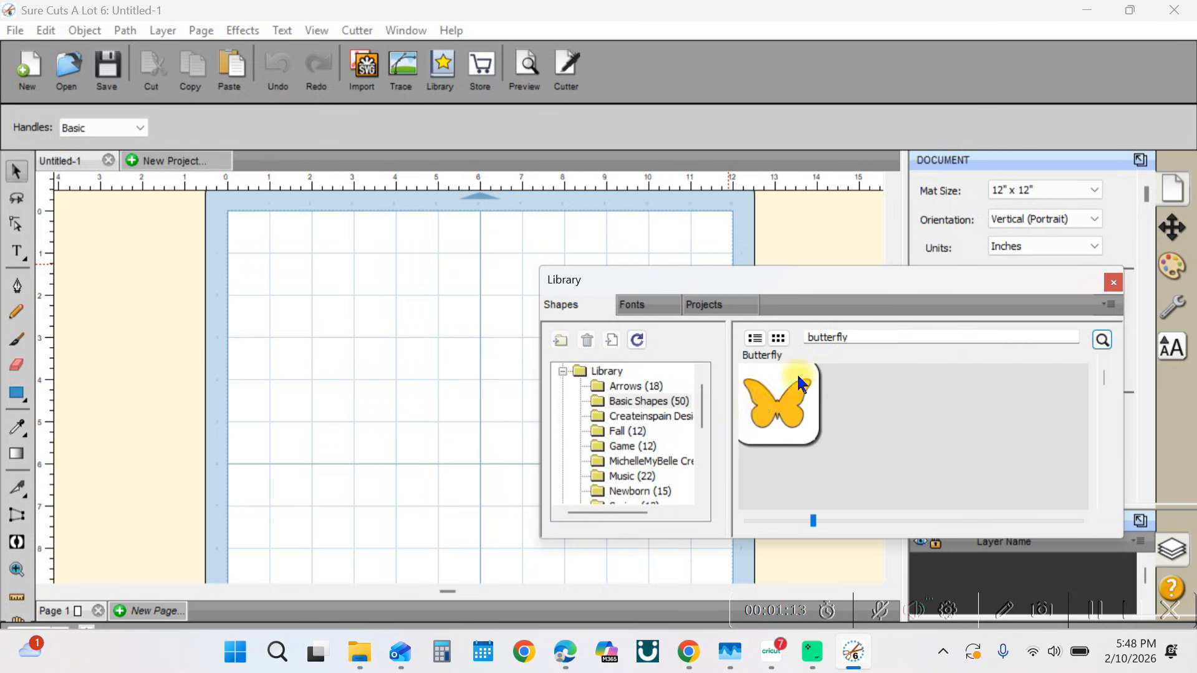
click(1113, 282)
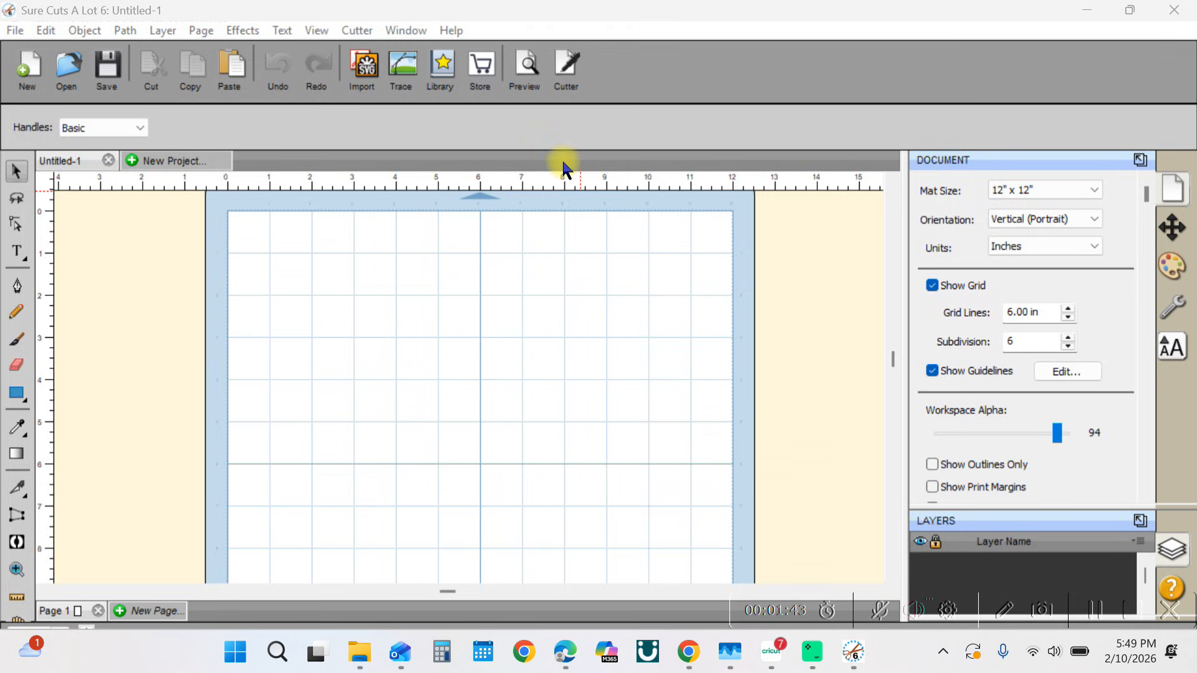
Step: Trace the image Untitled design (61) from Downloads in Monochrome mode and place the result on the mat
click(391, 66)
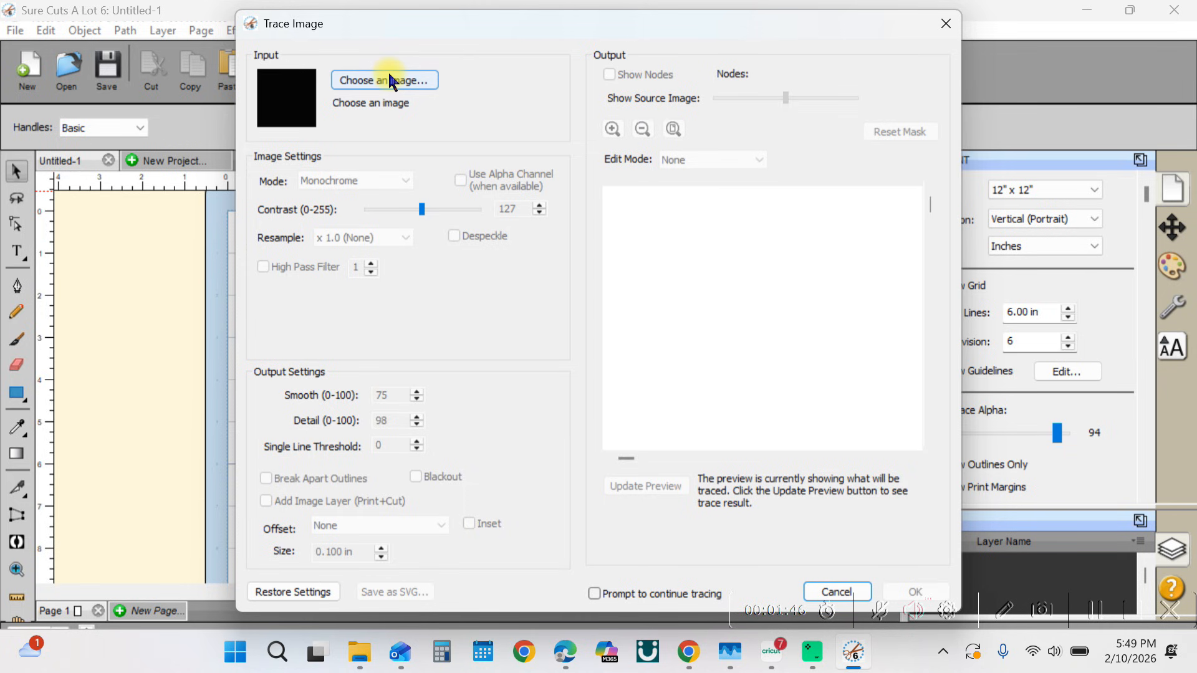
click(391, 80)
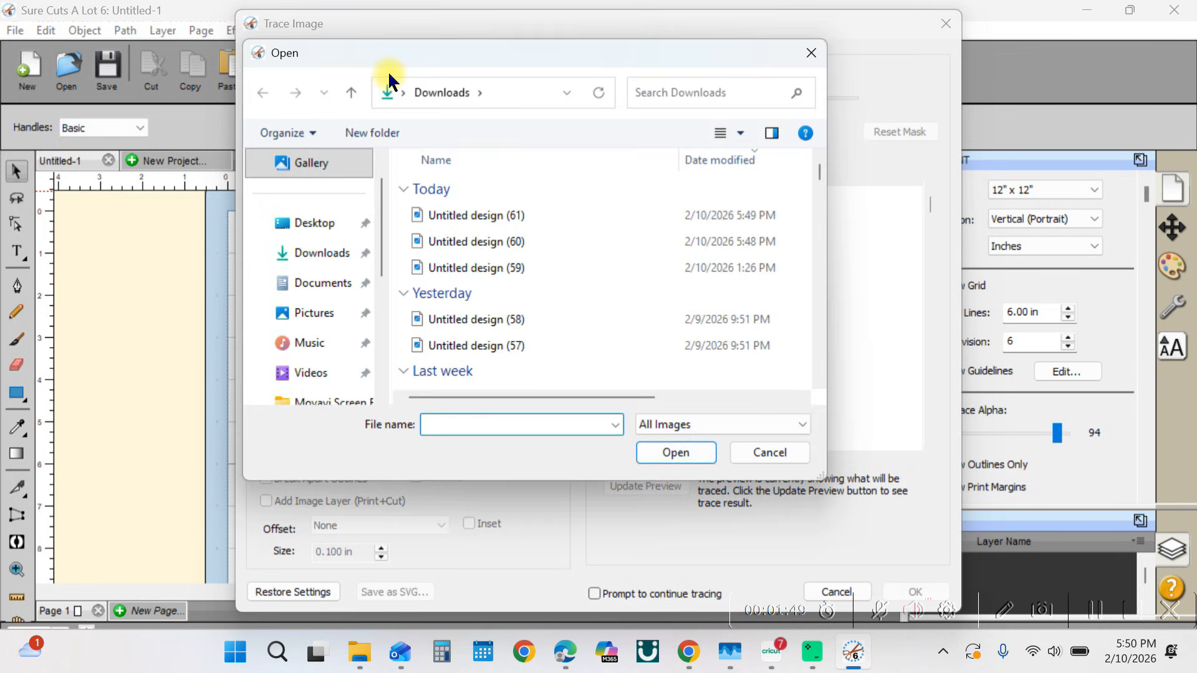
double_click(479, 214)
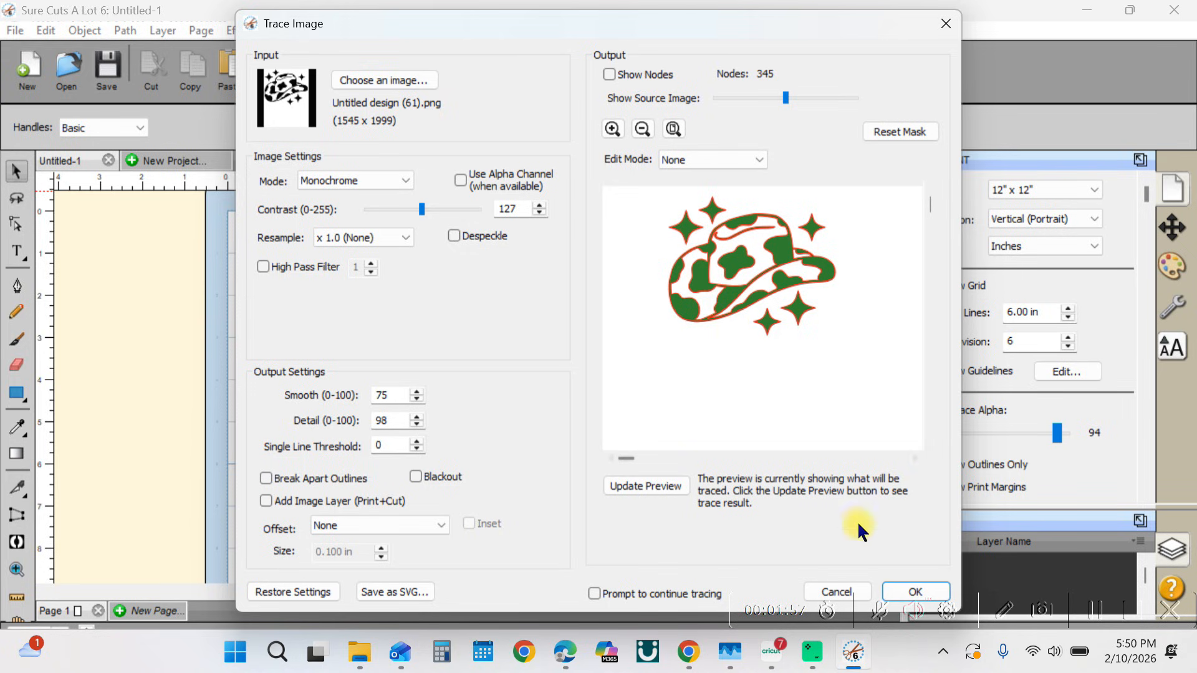
click(921, 587)
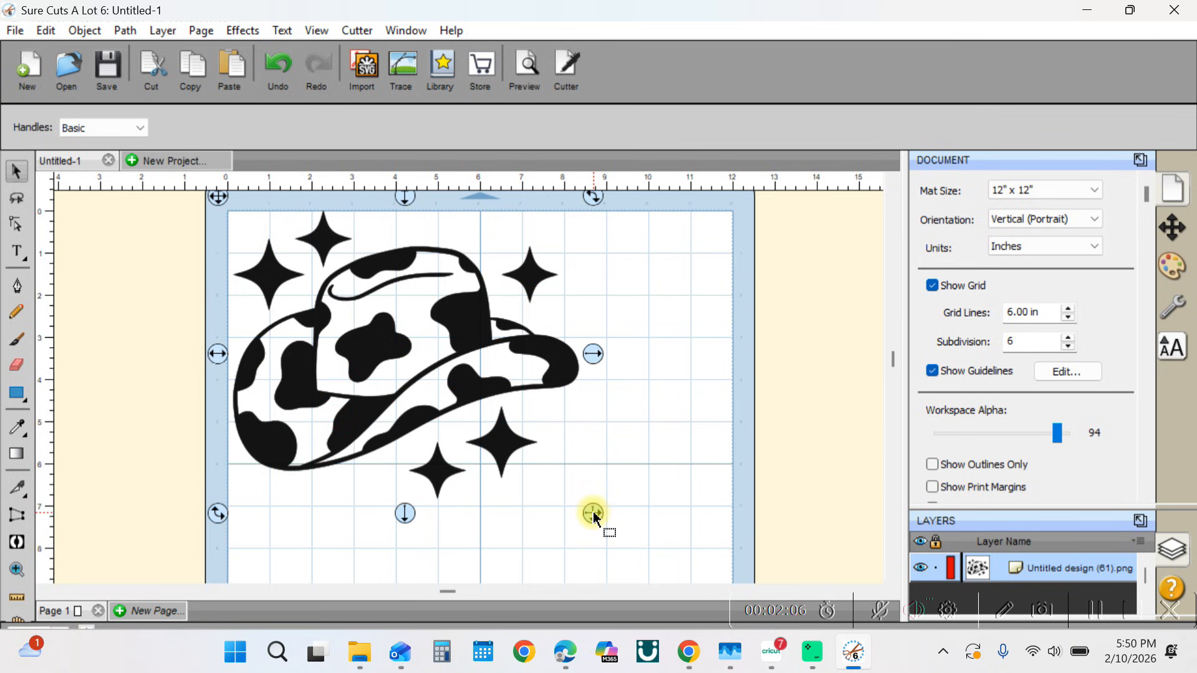
Step: Enlarge the traced cowboy hat design to about 9 inches wide and center it horizontally on the mat
drag(593, 516, 631, 550)
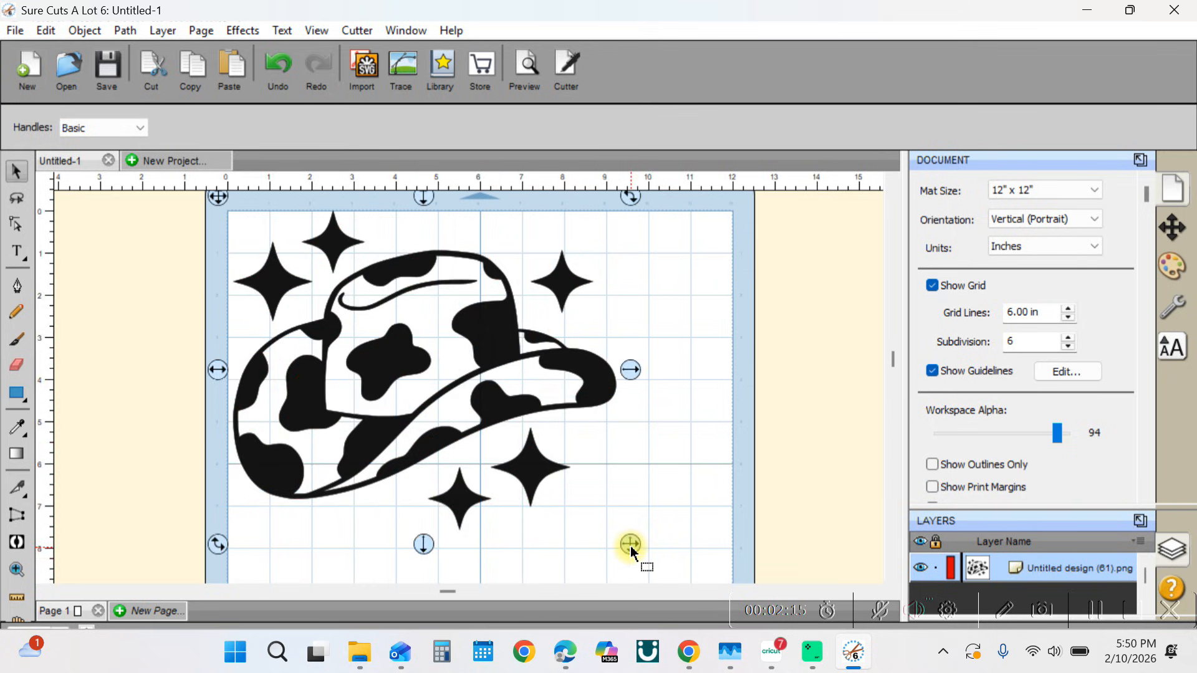
drag(374, 313, 436, 320)
click(794, 424)
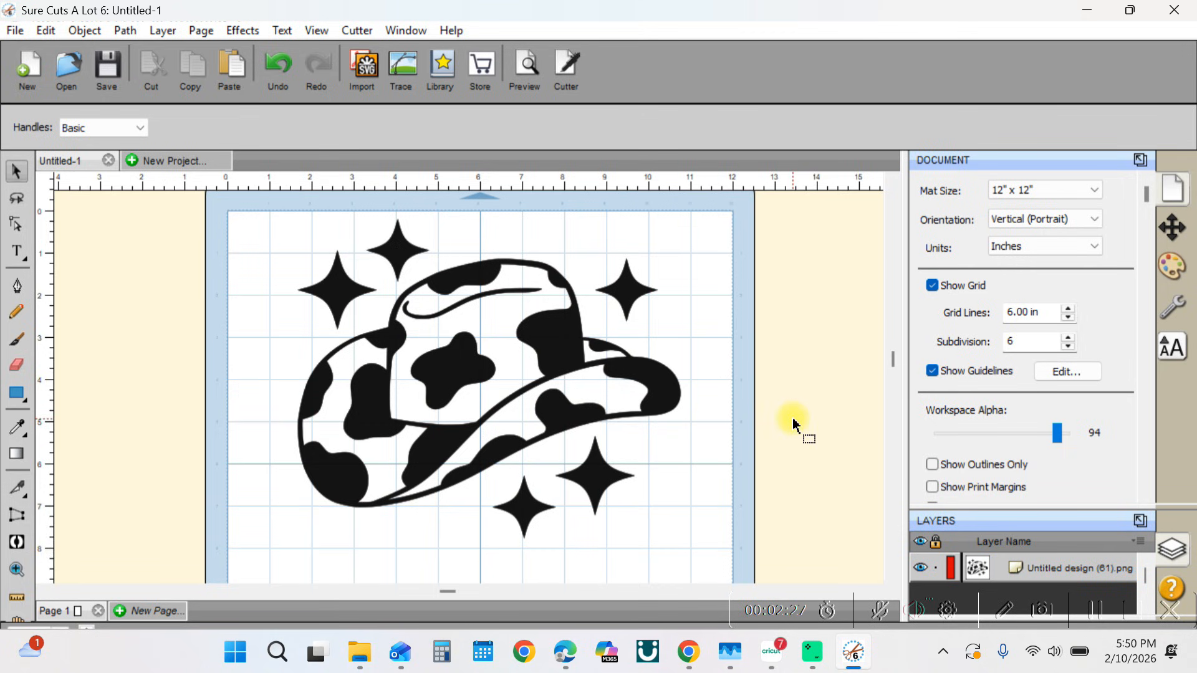
Step: Apply the Rhinestones effect to the hat design with an outline of SS 13 (3.20 - 3.30 mm) stones
click(398, 254)
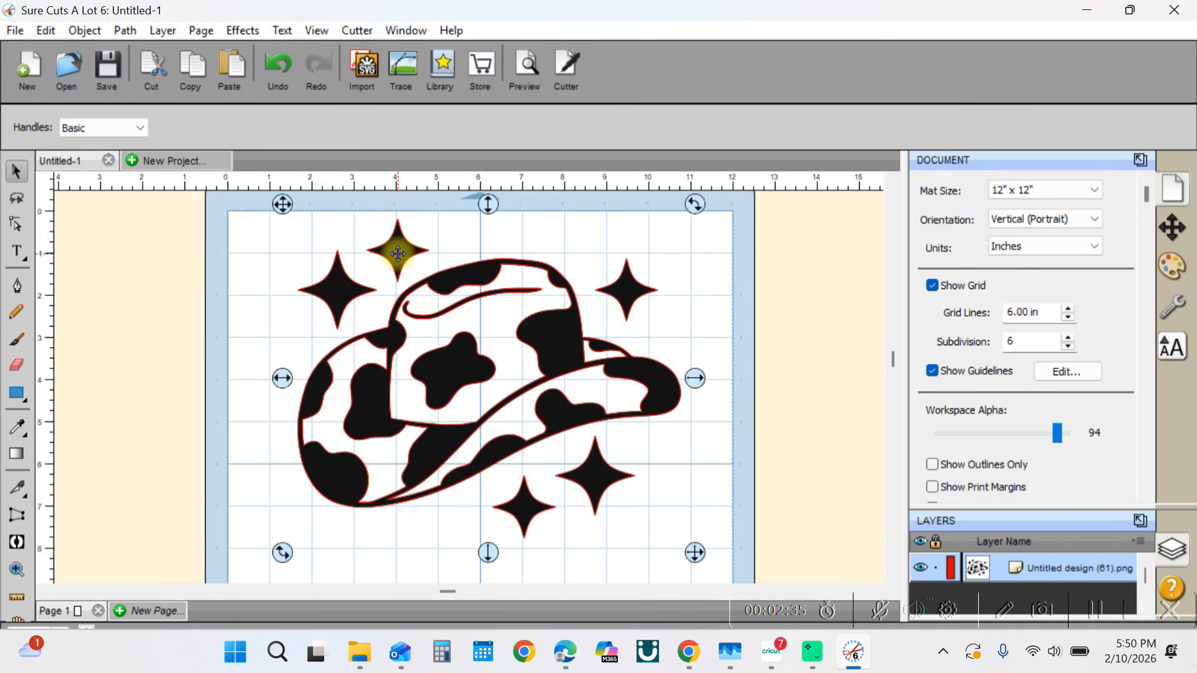
click(251, 30)
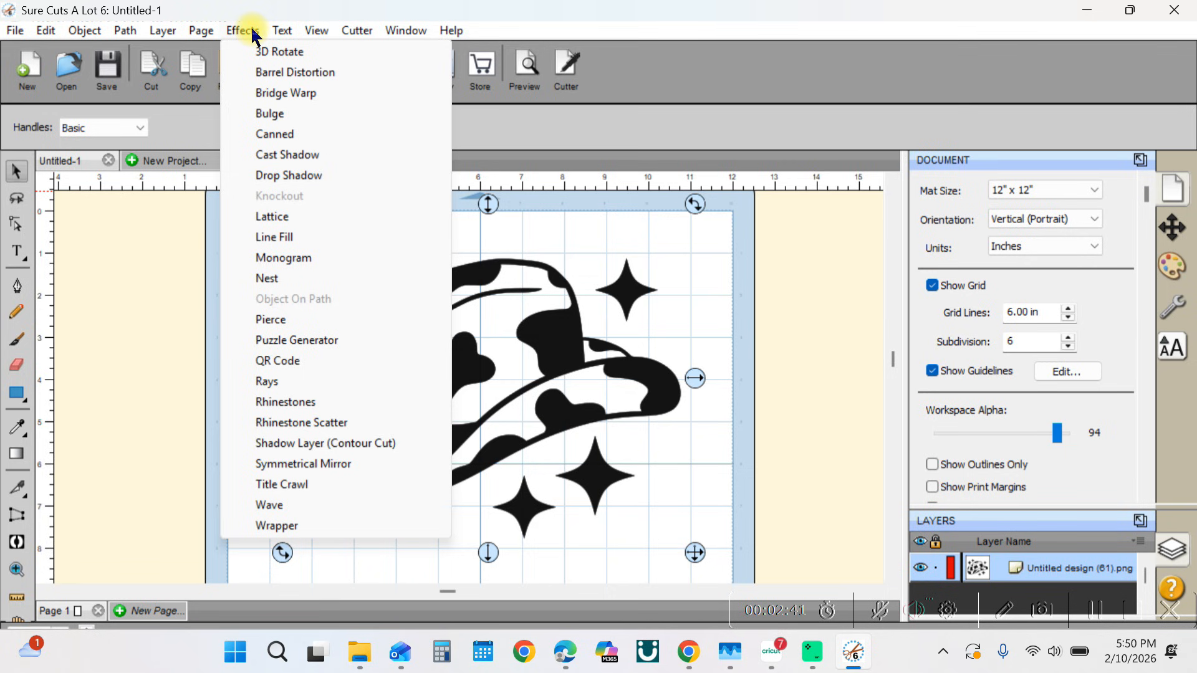
click(278, 404)
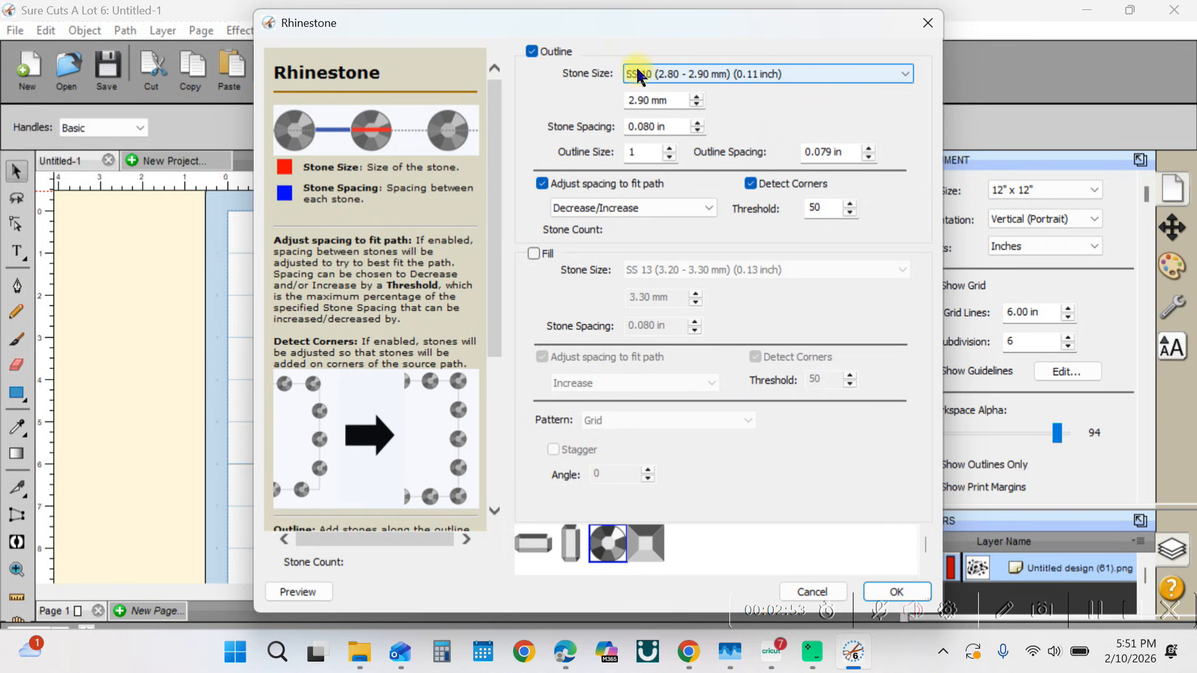
click(659, 73)
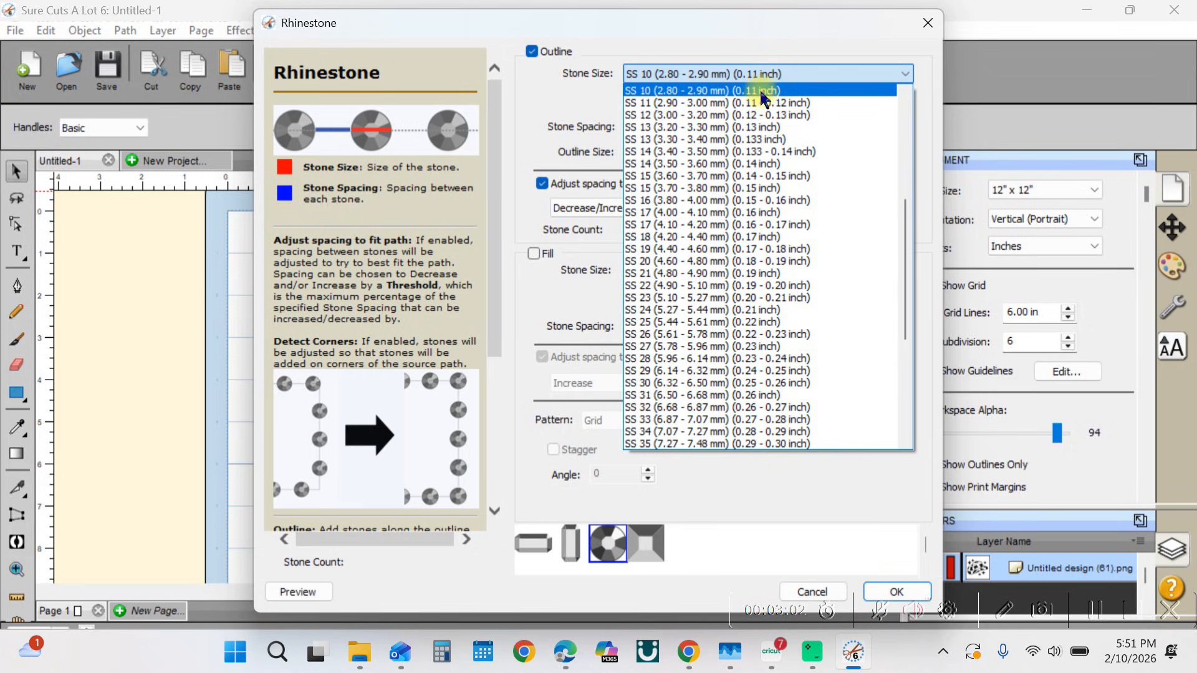
click(791, 126)
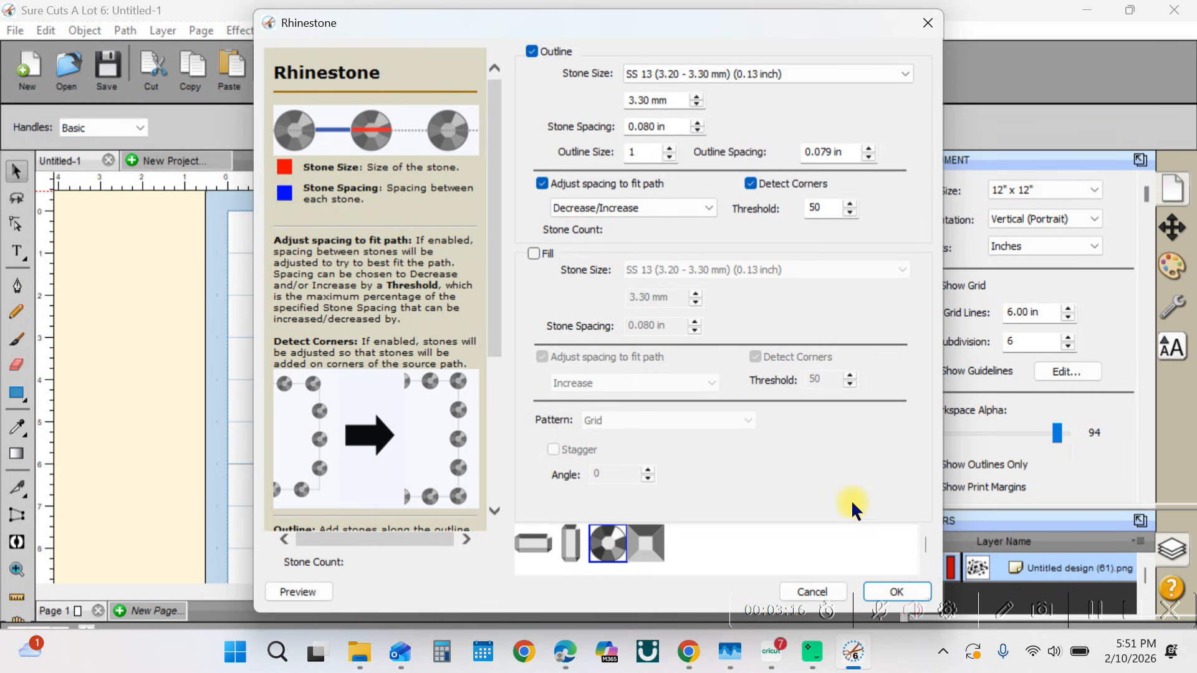
click(879, 585)
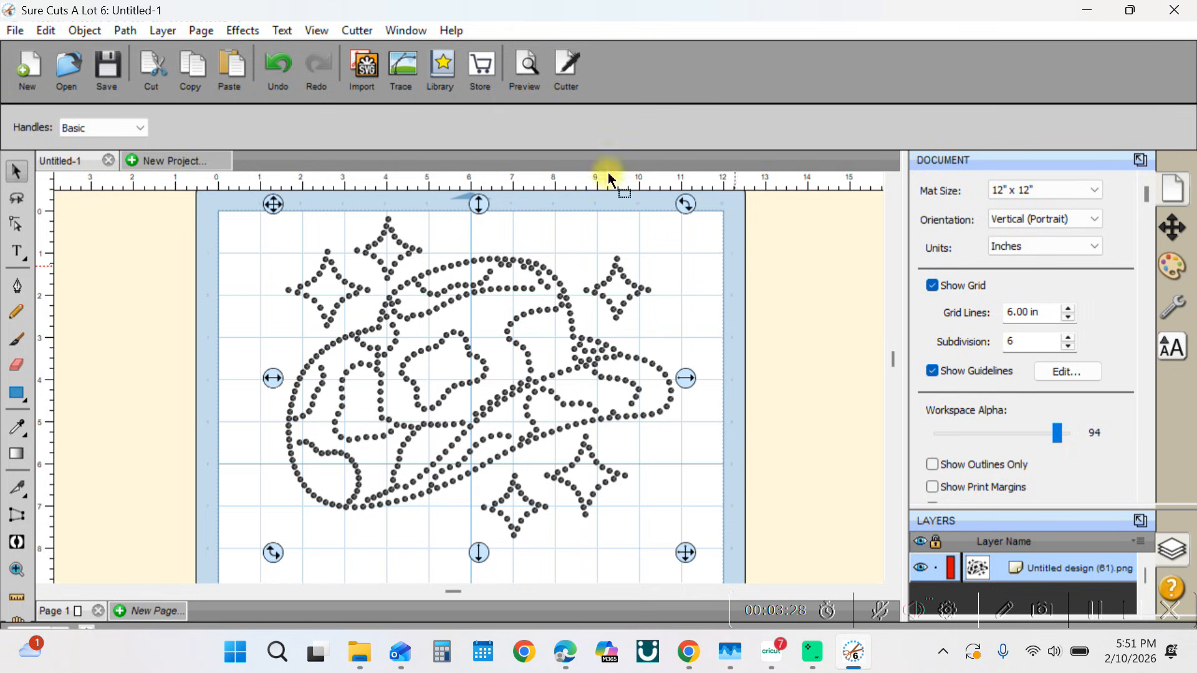
Step: Add a Grid-pattern fill of SS 13 stones to the hat design's rhinestone effect
click(233, 29)
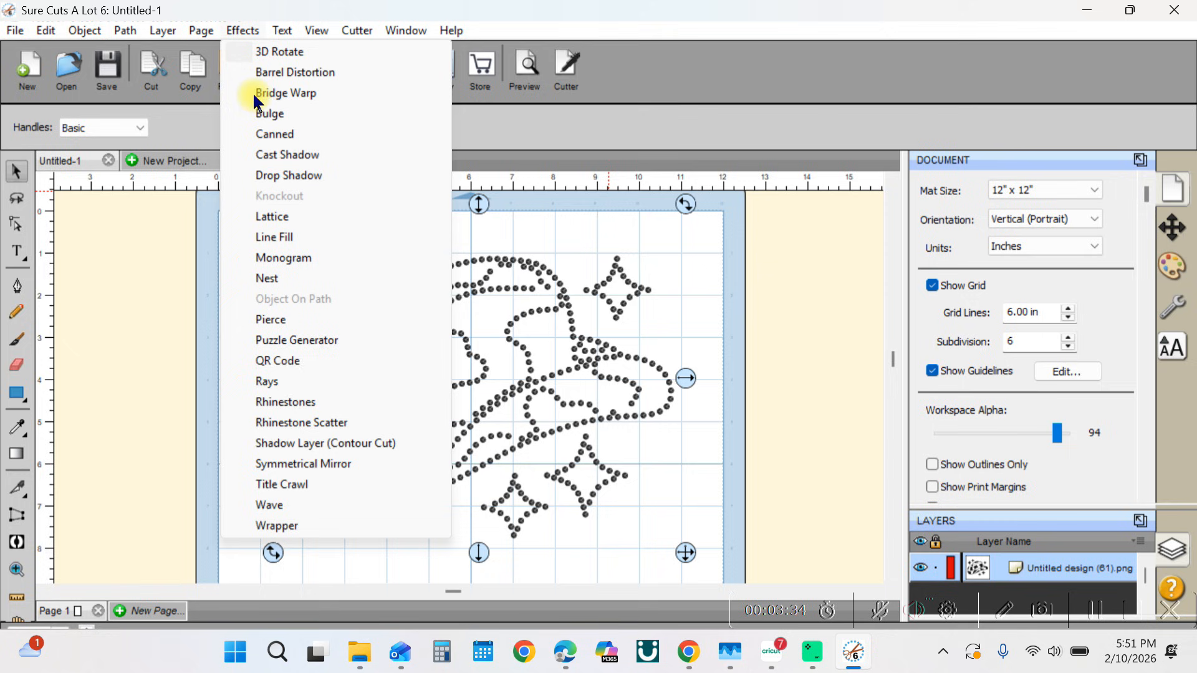
click(310, 399)
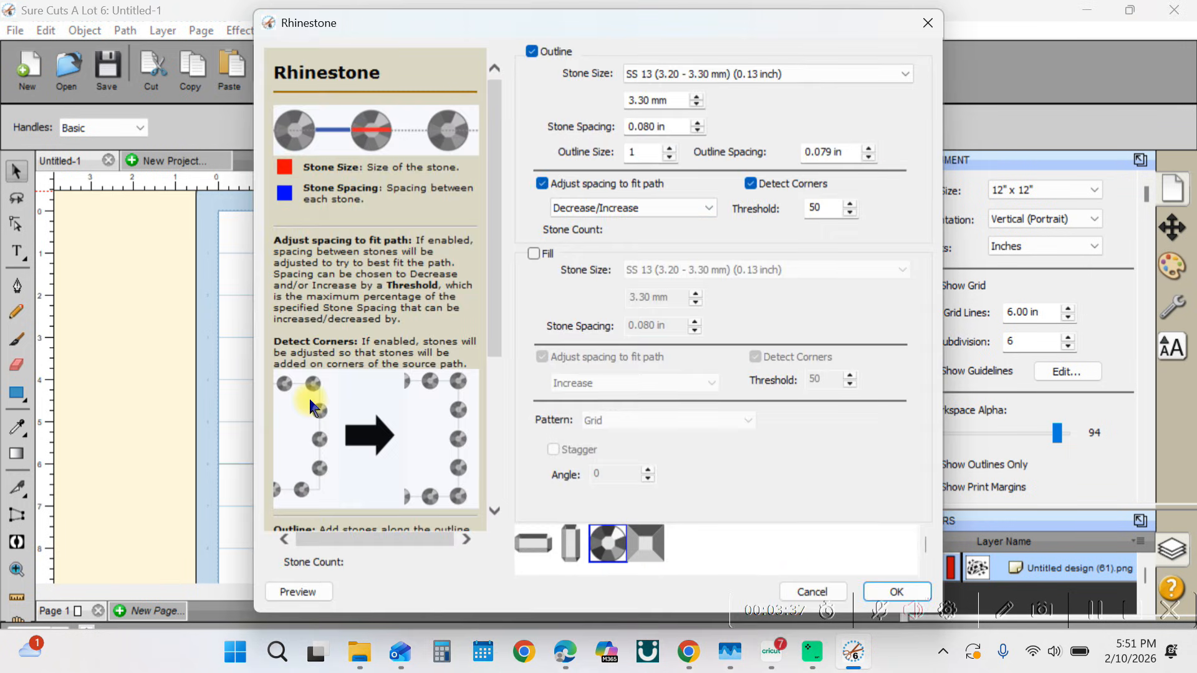
click(534, 253)
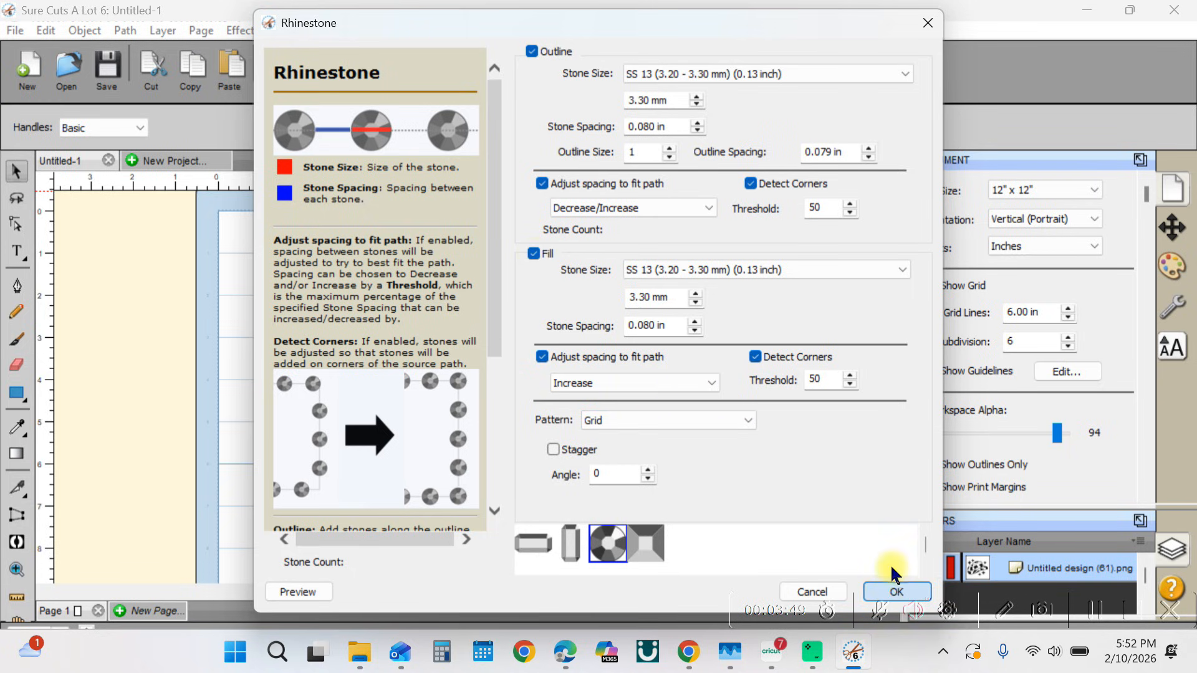
click(895, 589)
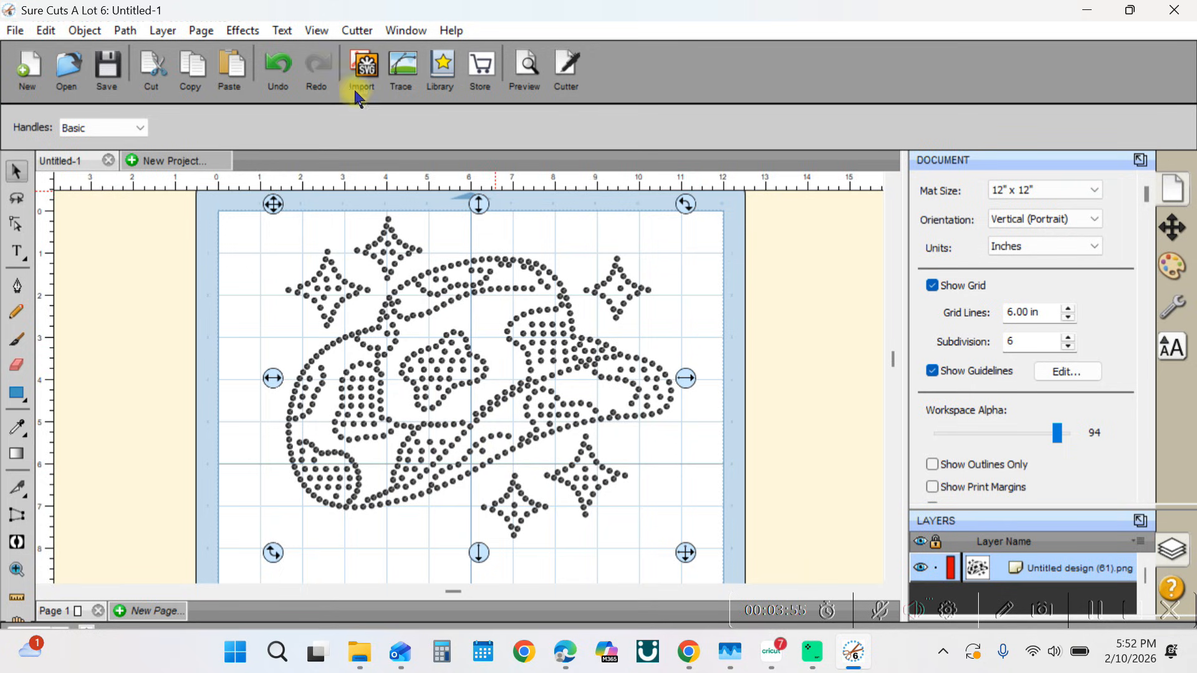
Step: Change the rhinestone fill pattern of the hat design to Linear
click(242, 30)
click(272, 404)
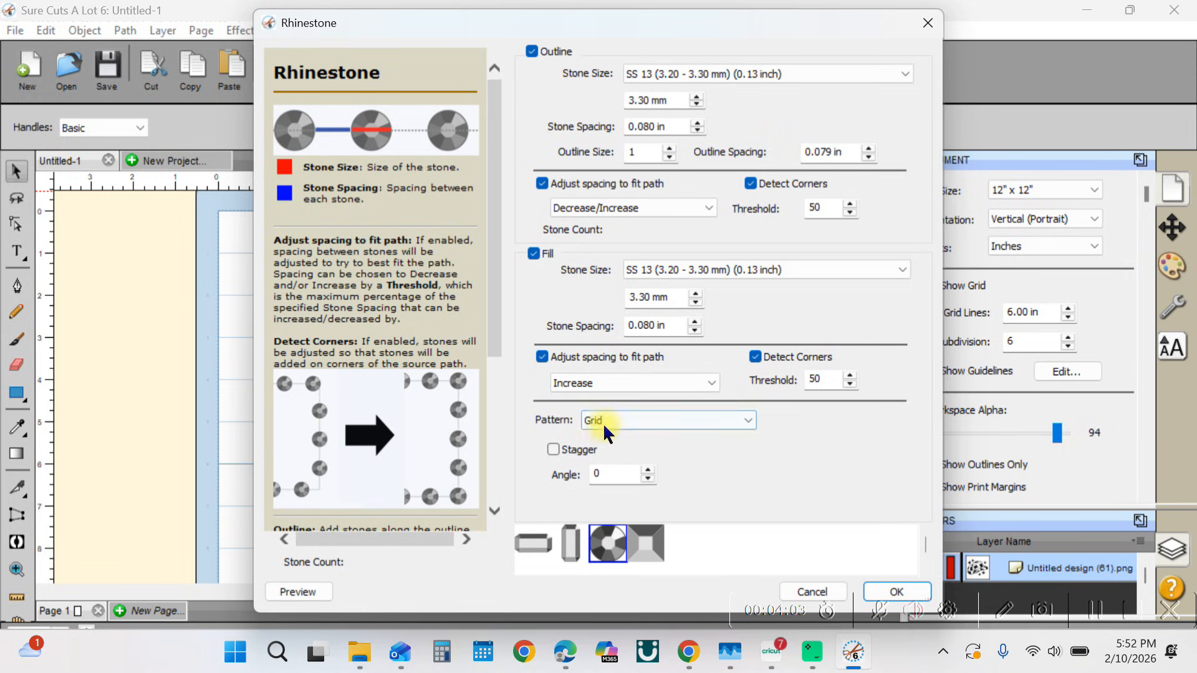
click(610, 418)
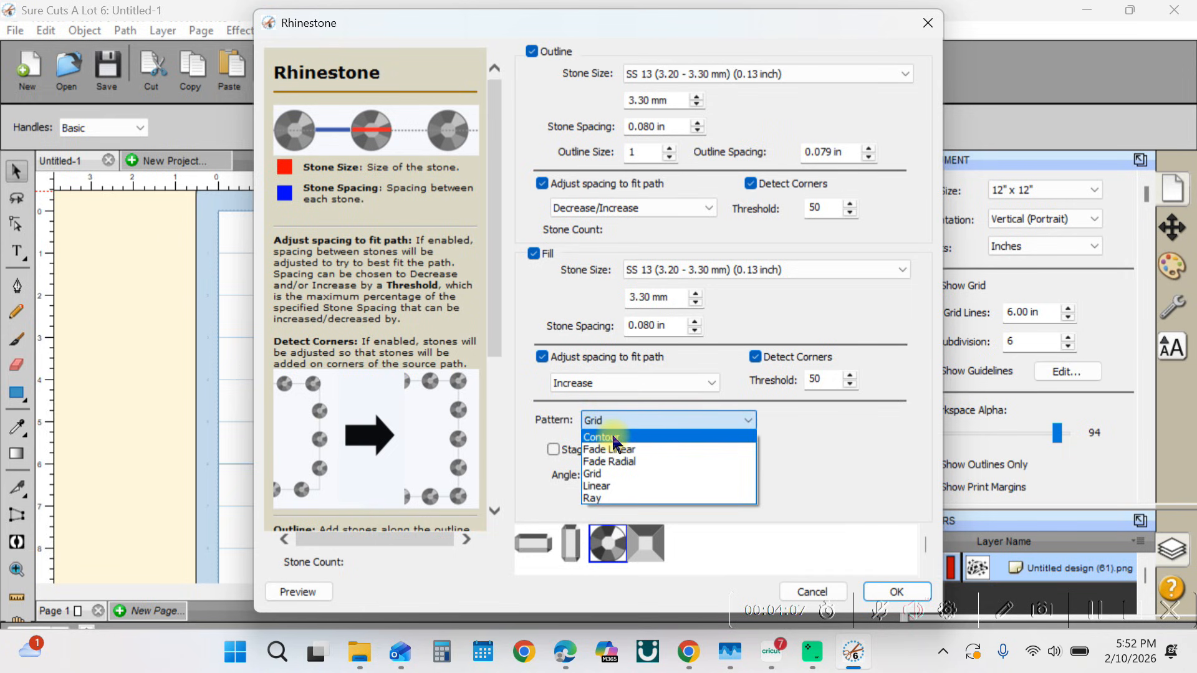
click(605, 487)
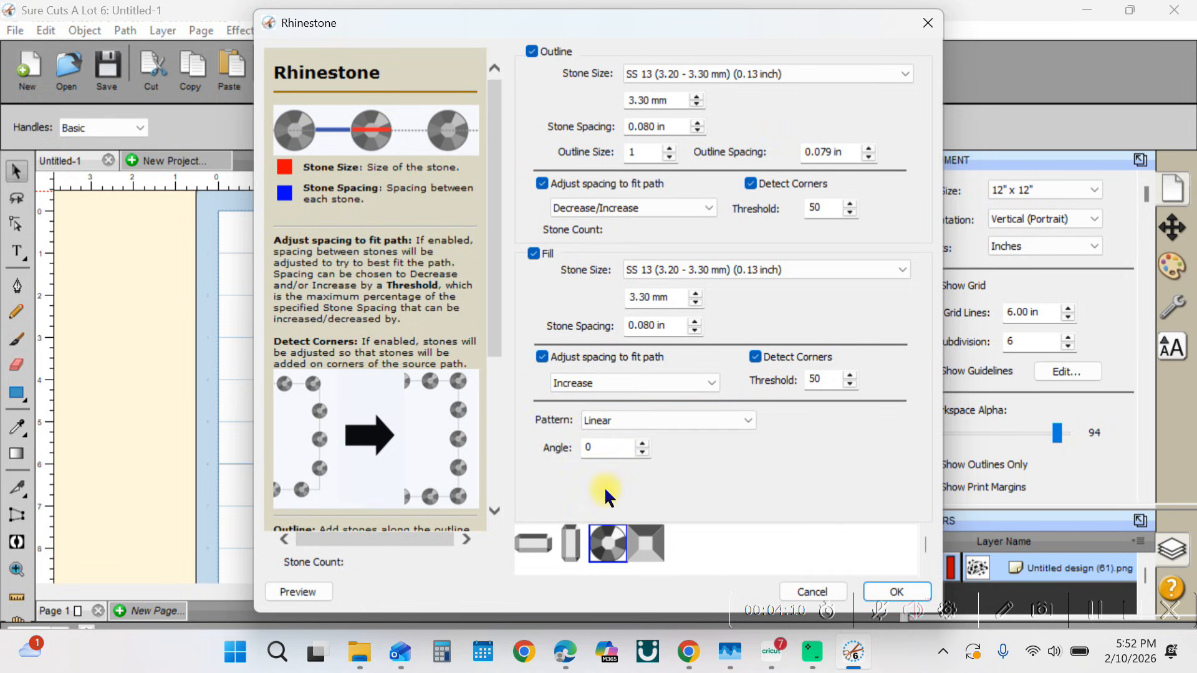
click(900, 590)
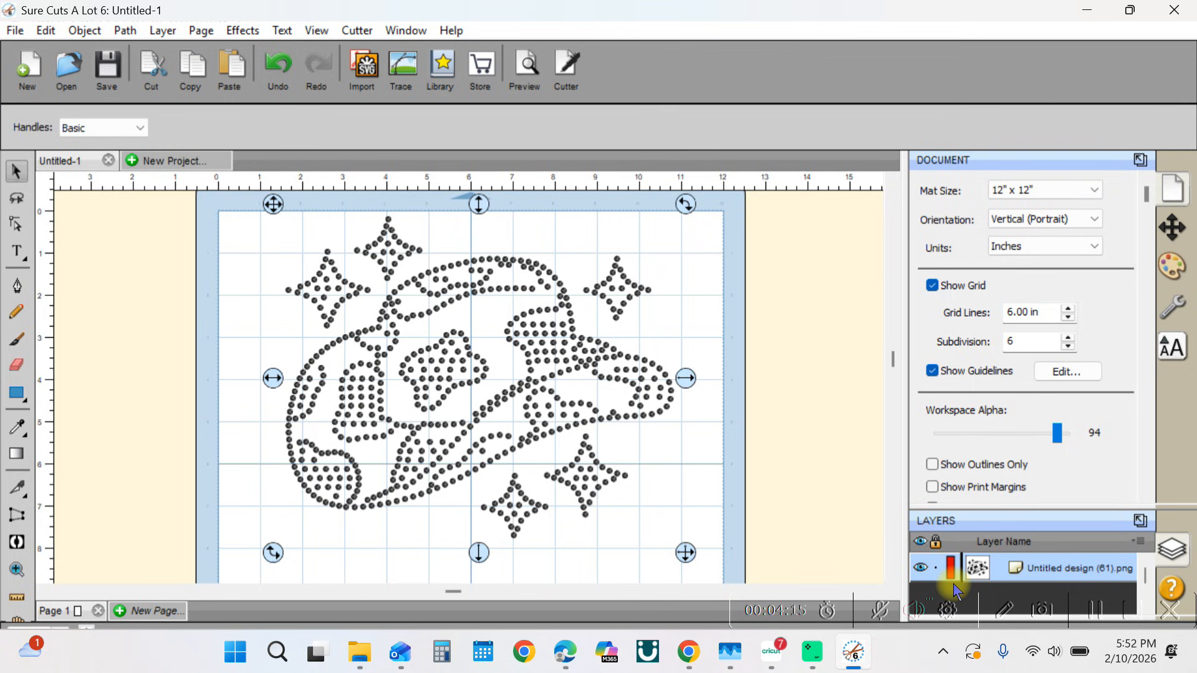
Step: Set the rhinestone fill pattern of the hat design to Contour
click(242, 30)
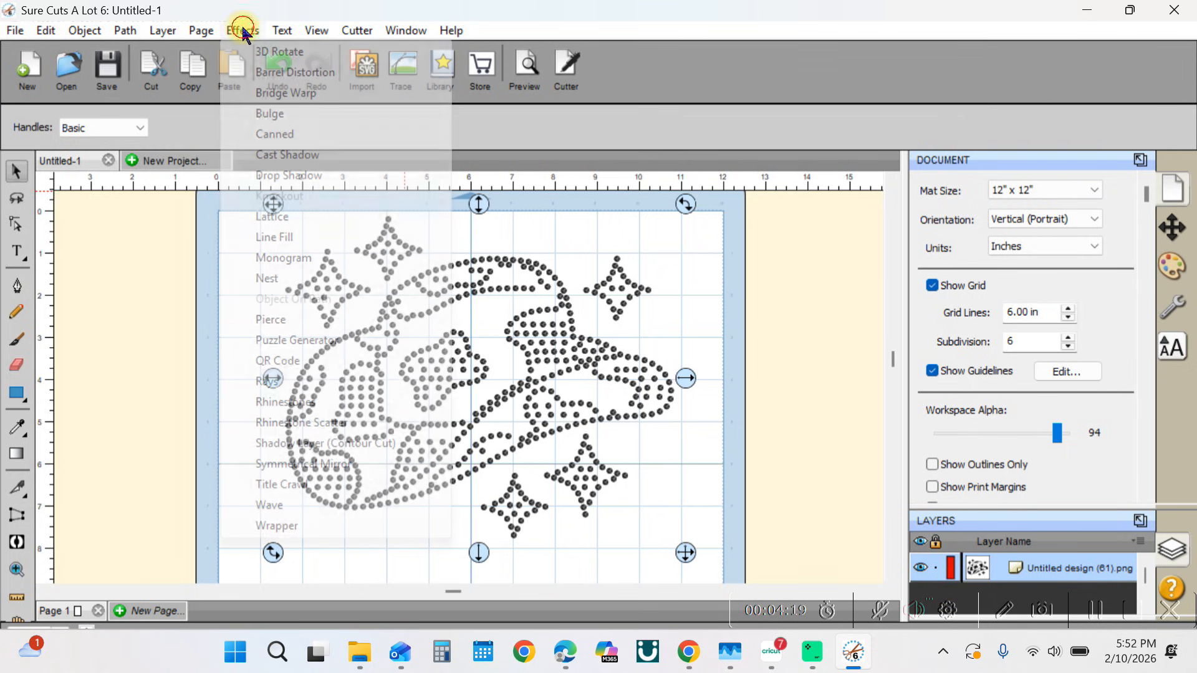
click(283, 402)
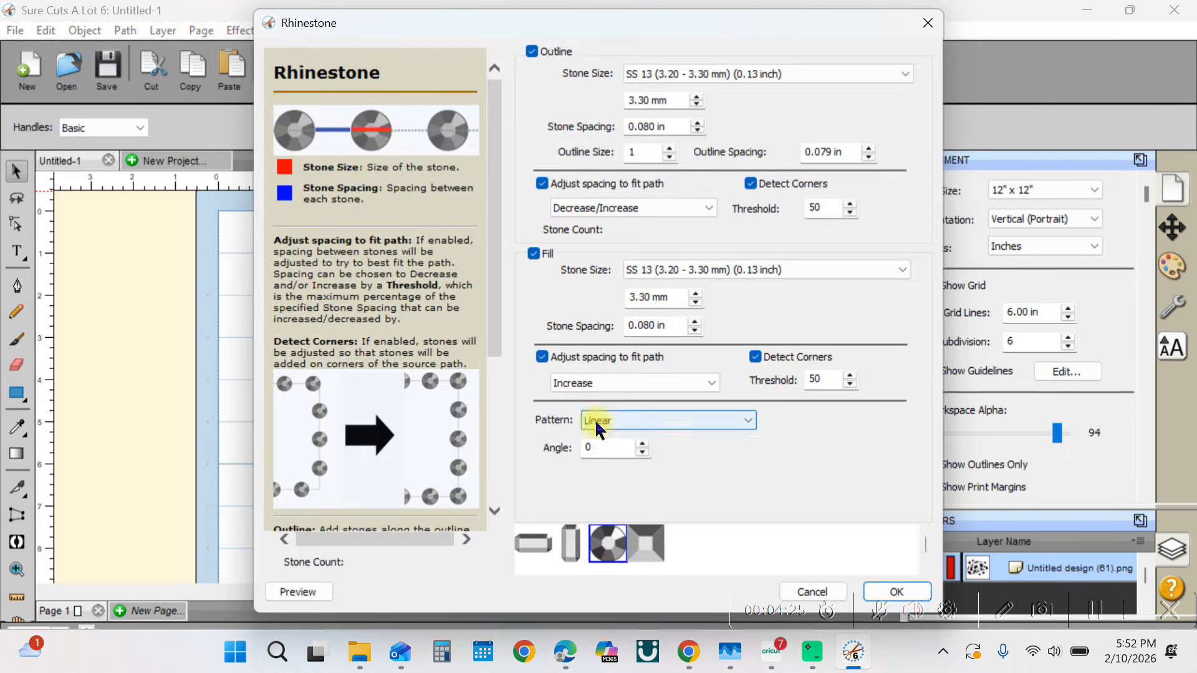
click(596, 420)
click(600, 437)
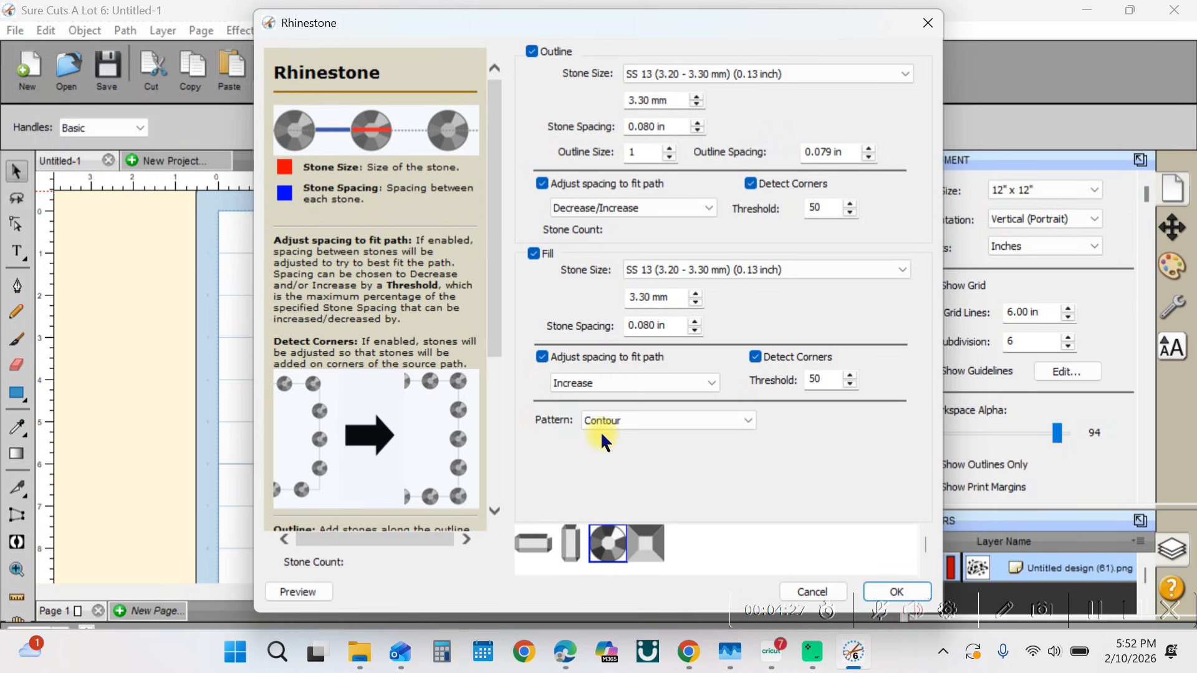
click(898, 592)
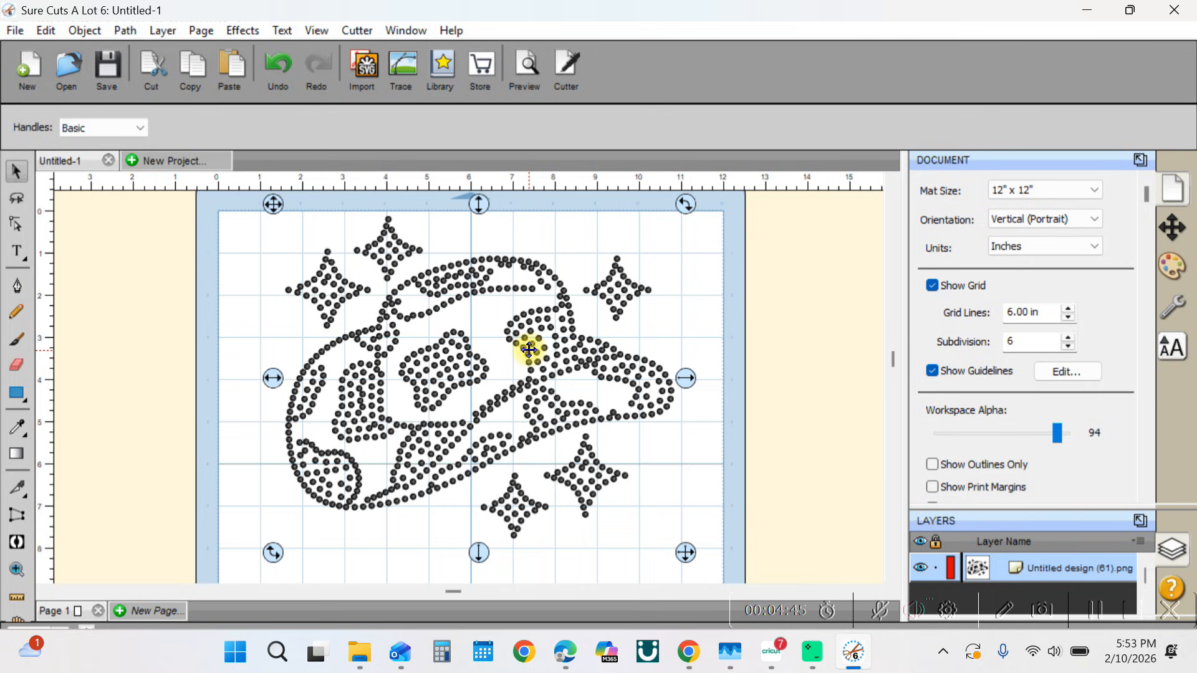
Step: Break apart the rhinestone hat design into individually editable stones
click(83, 35)
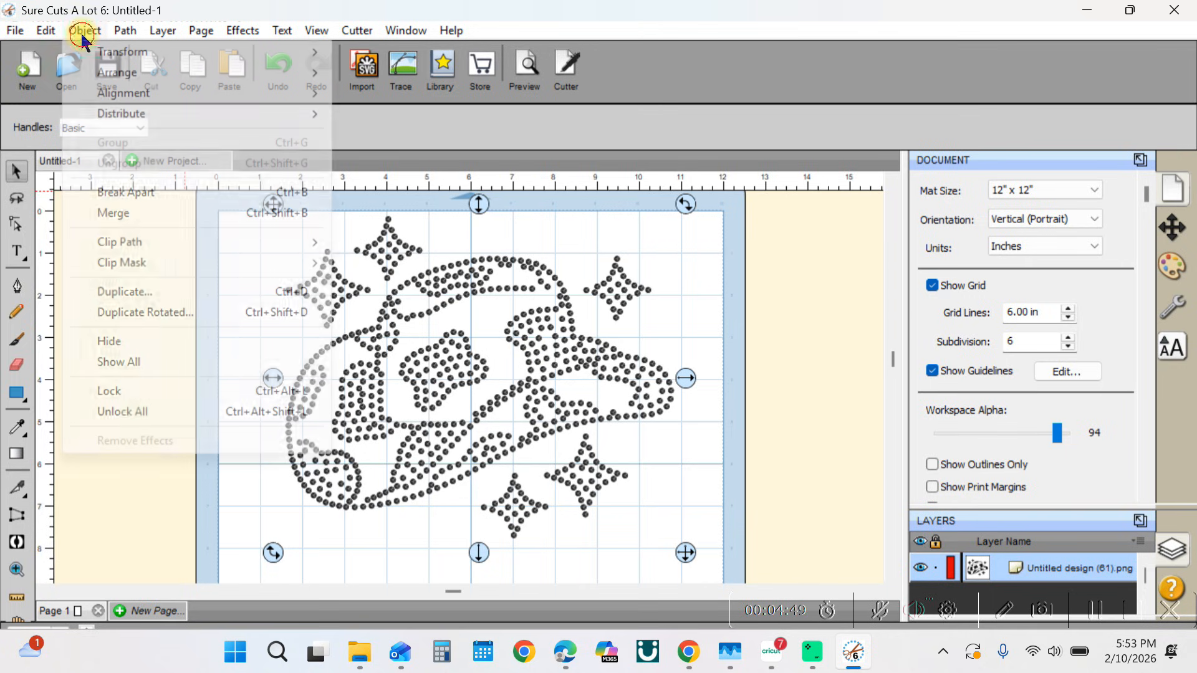
click(114, 164)
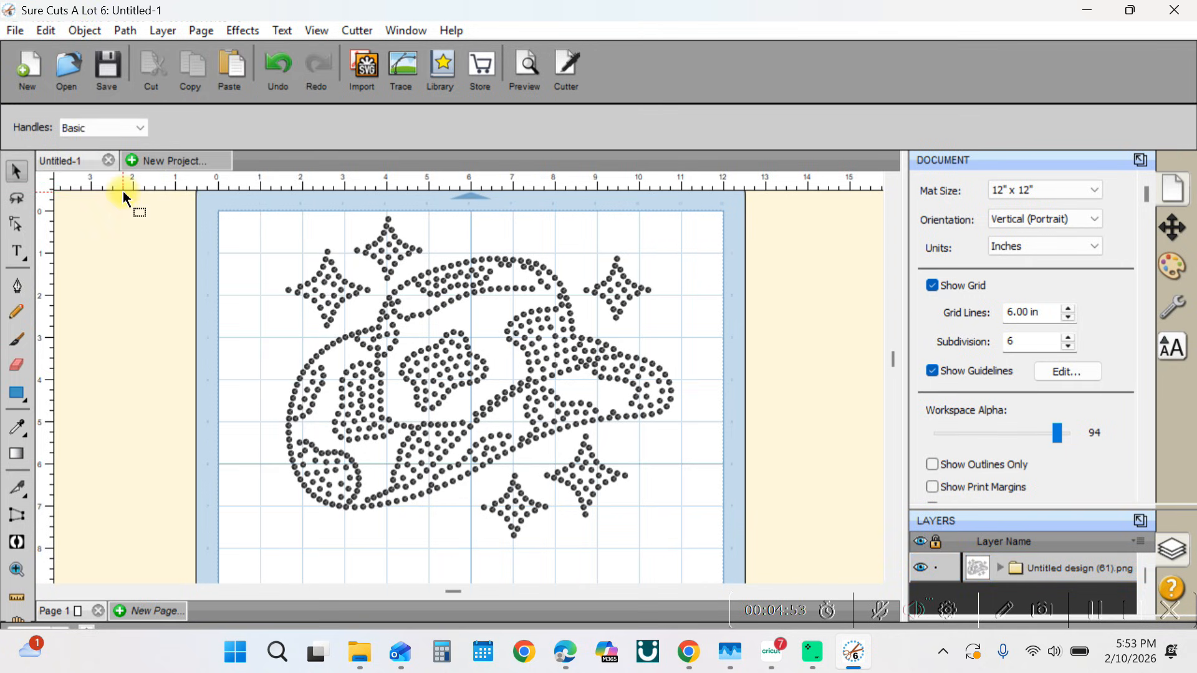
Step: Copy one stone from the inner line of the hat's crown and paste the duplicate near that line's end
click(14, 571)
click(253, 380)
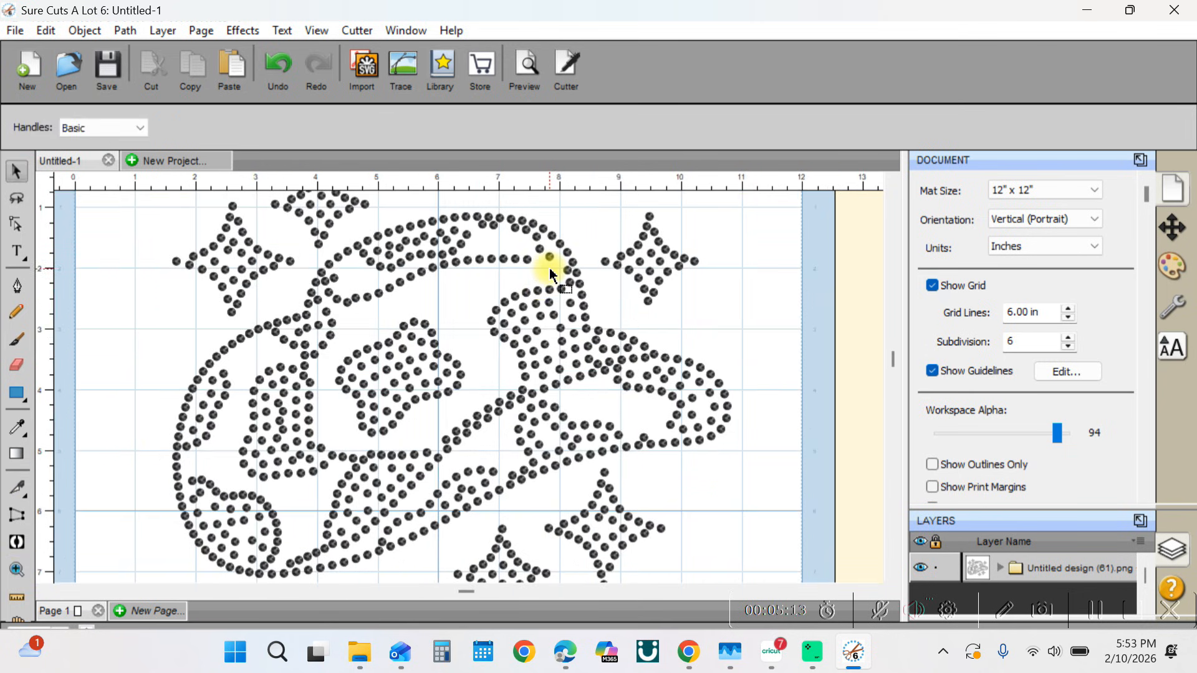
click(527, 259)
right_click(527, 259)
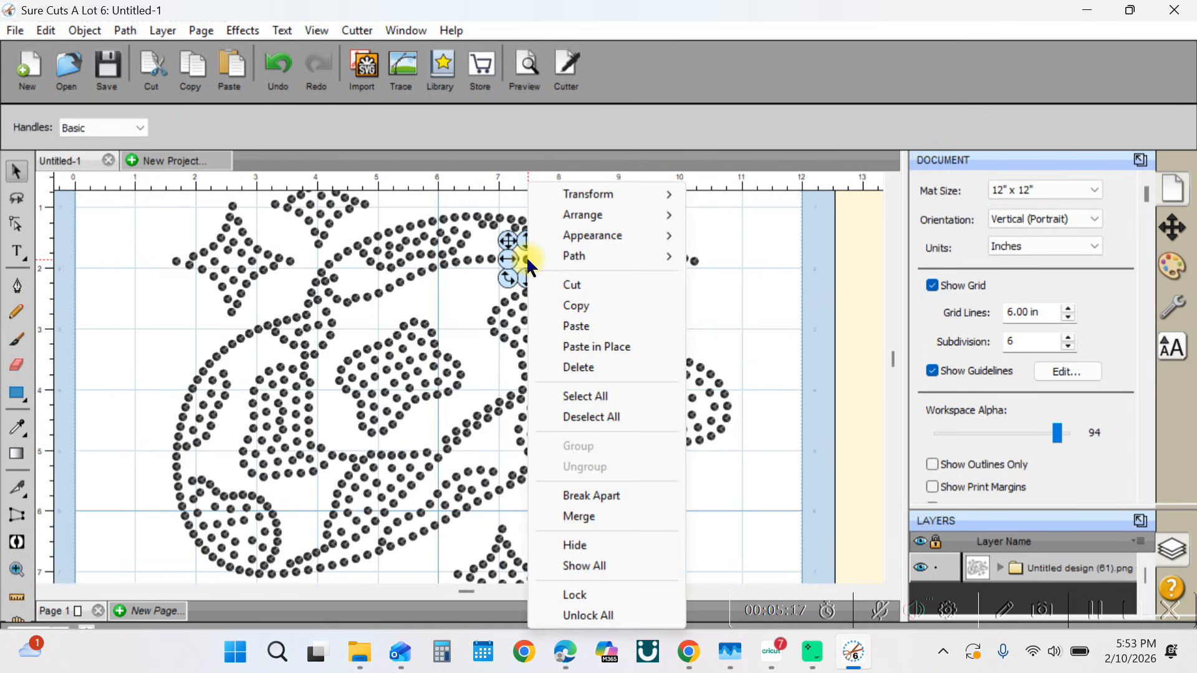
click(584, 312)
click(466, 285)
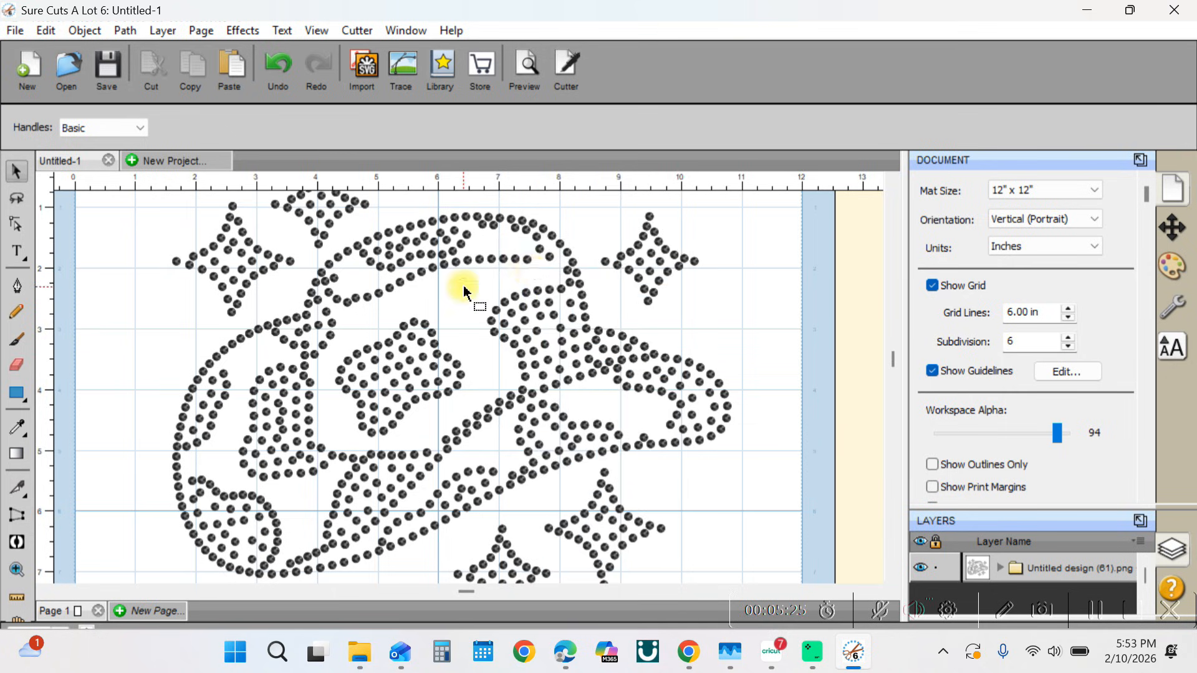
right_click(537, 268)
click(586, 326)
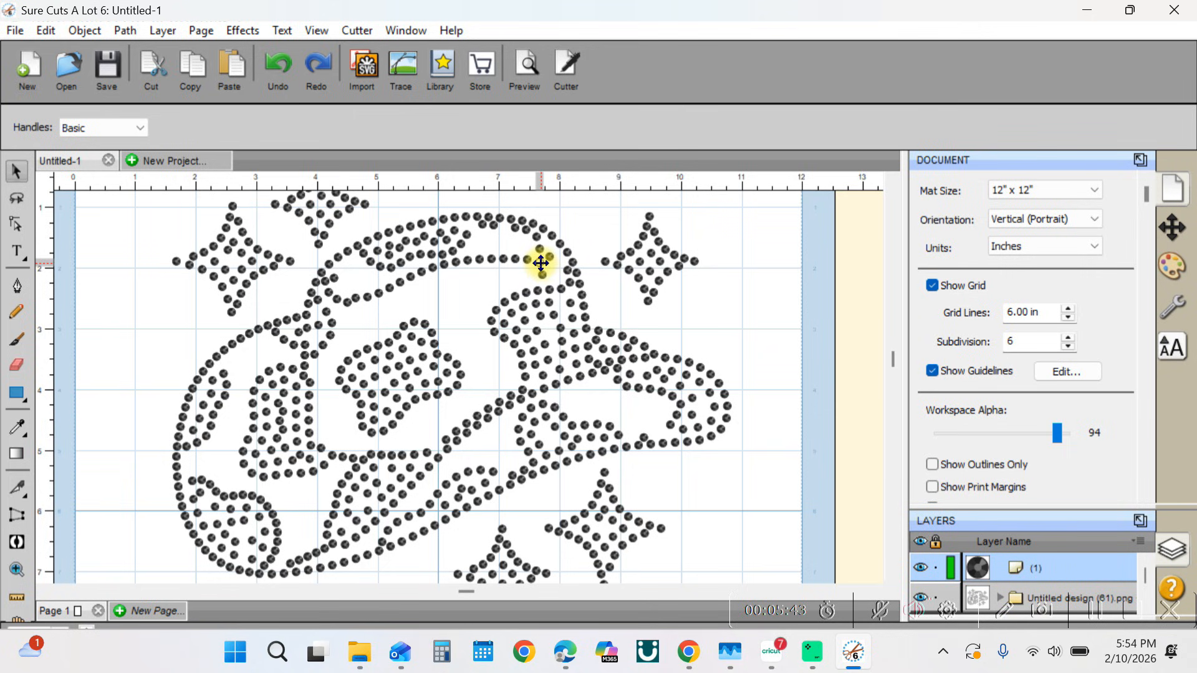
Step: Paste copies of the stone into the gaps in the star on the hat's crown
drag(540, 256, 441, 360)
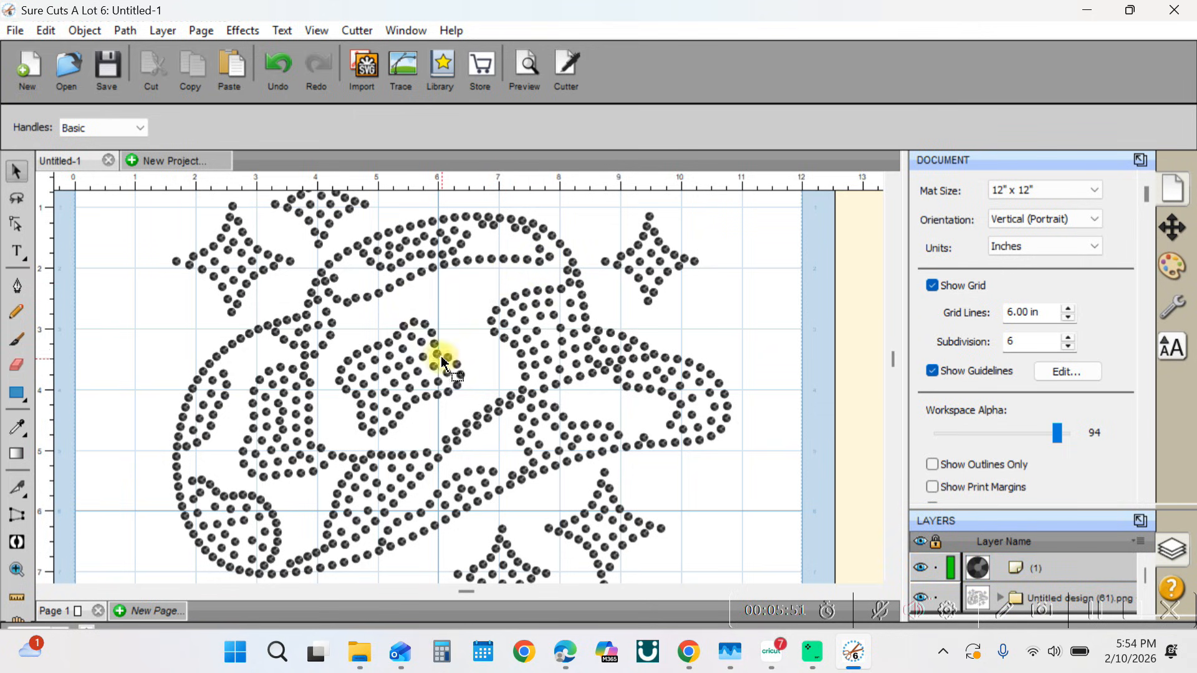
right_click(417, 353)
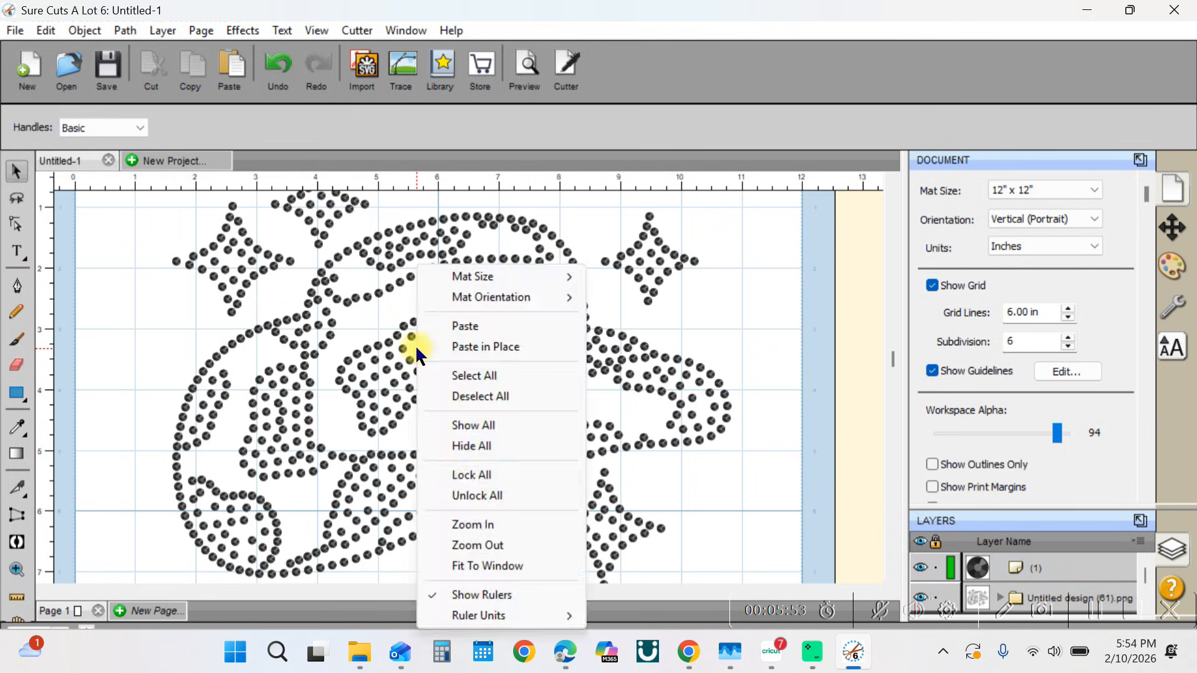
click(480, 326)
mouse_move(553, 282)
mouse_down()
mouse_move(495, 281)
mouse_move(419, 349)
mouse_move(412, 342)
mouse_up()
click(459, 310)
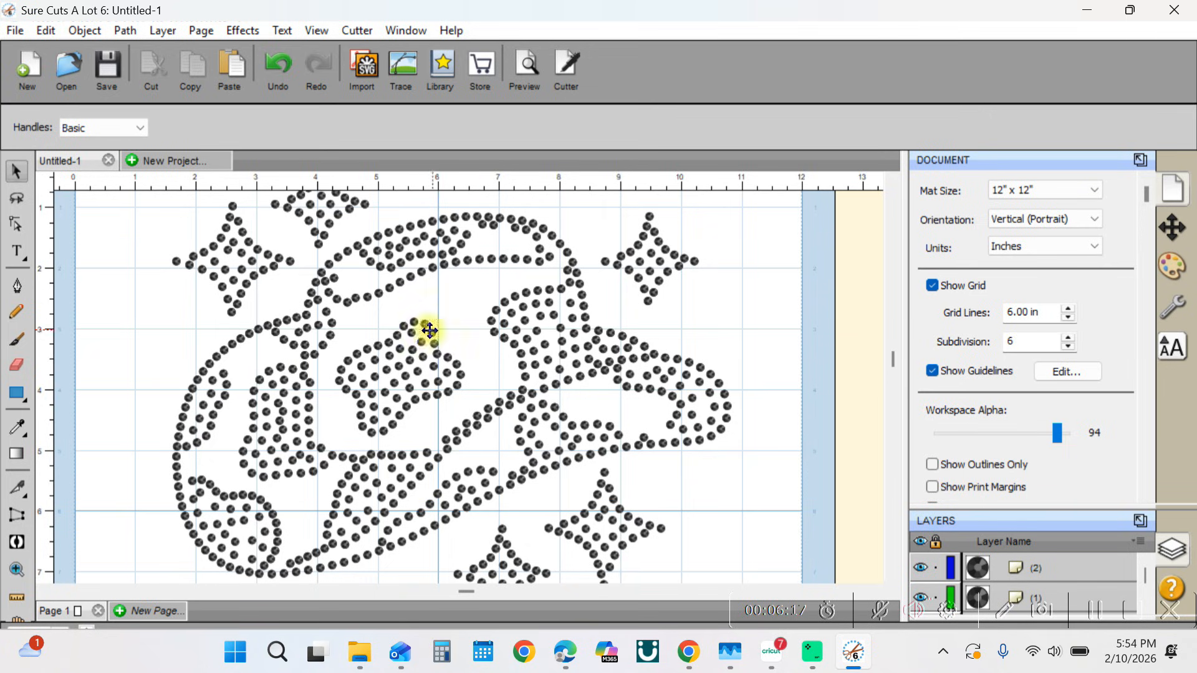
key(ctrl+v)
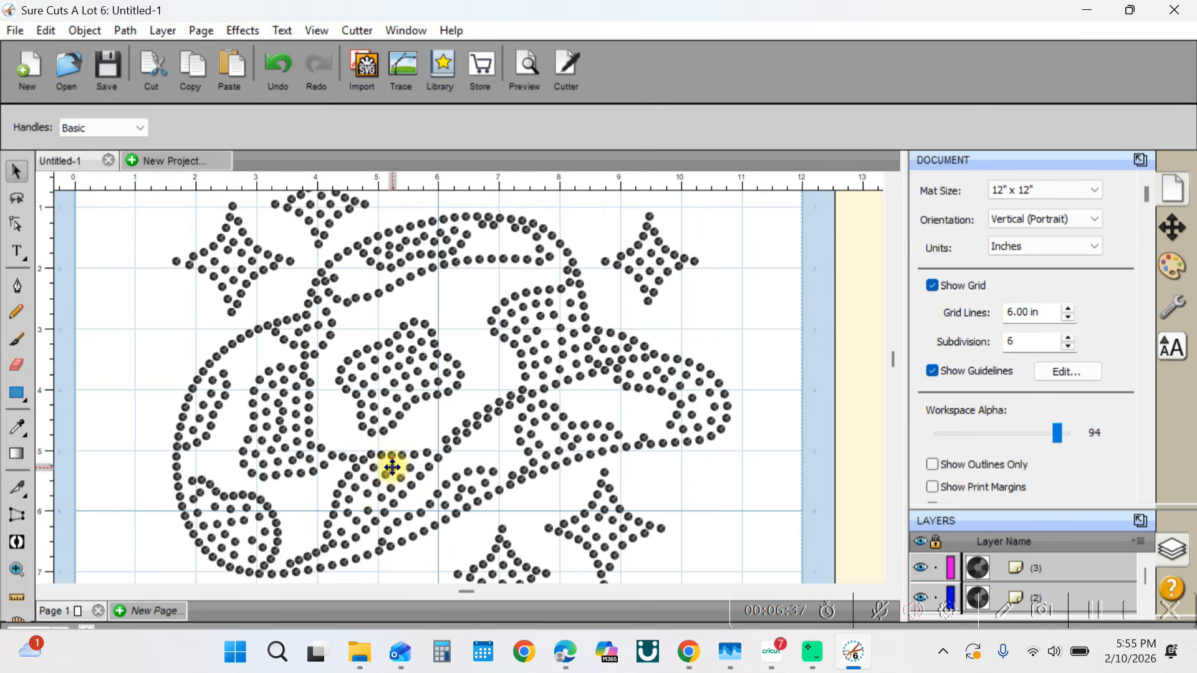
Step: Paste more stone copies into the gaps of the filled hat band section below the star
right_click(365, 492)
click(440, 210)
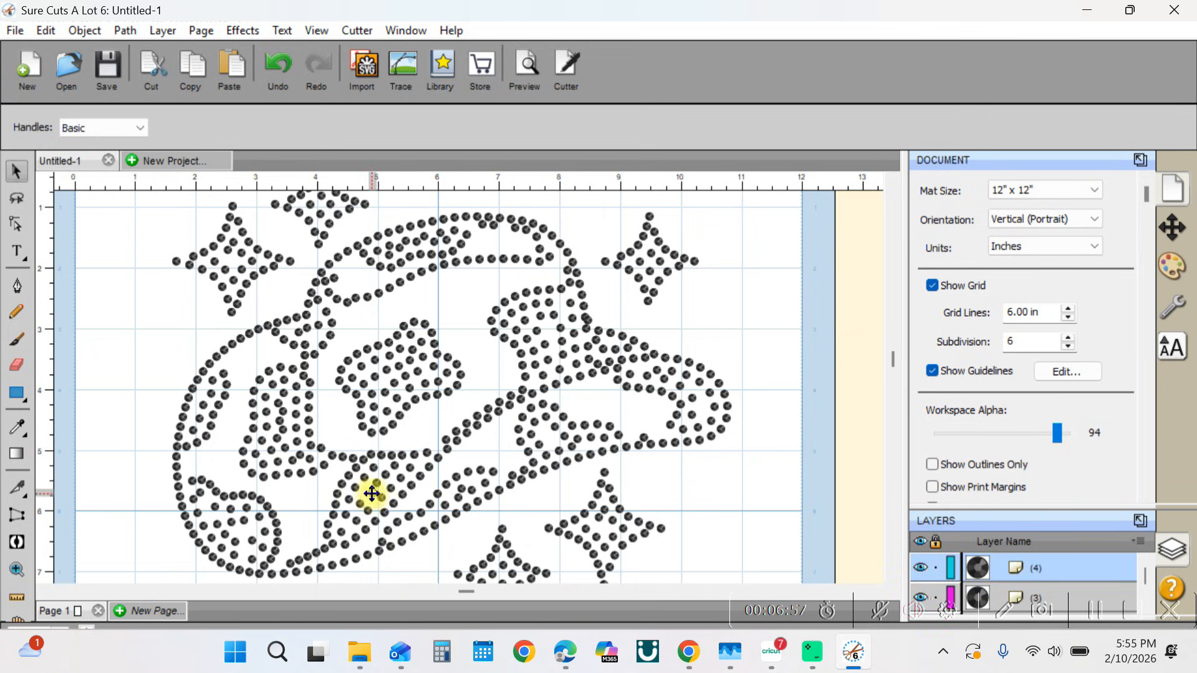
right_click(404, 526)
click(459, 226)
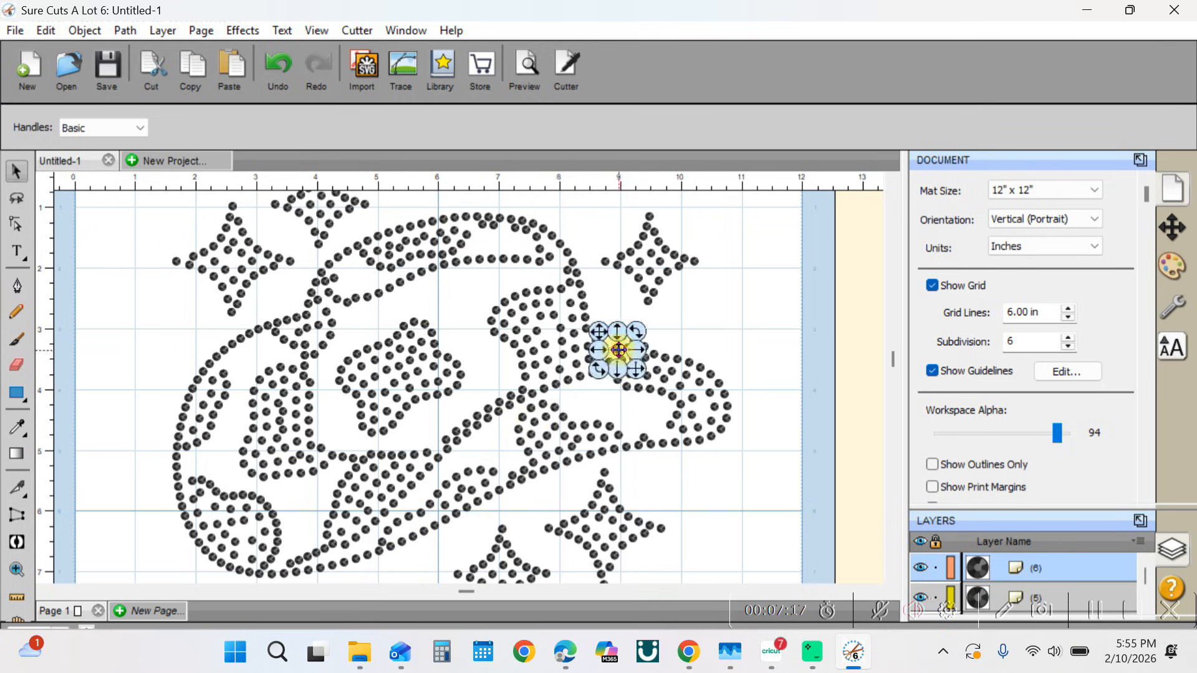
click(473, 391)
drag(618, 351, 421, 510)
right_click(474, 392)
click(526, 87)
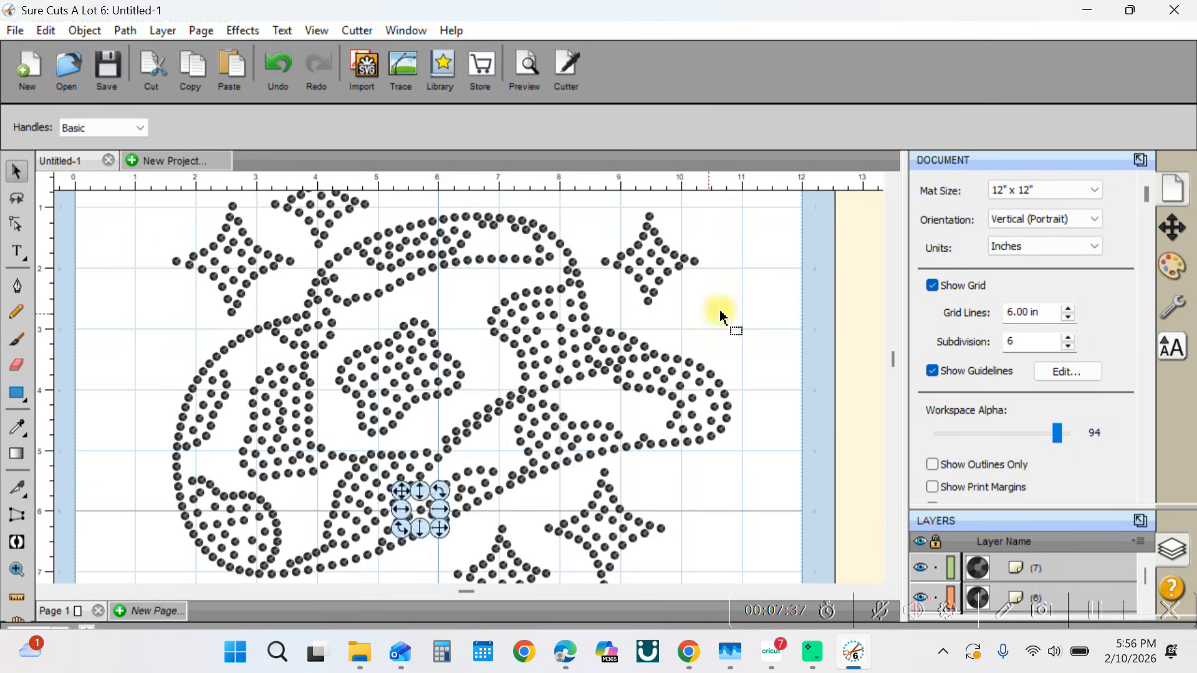
click(721, 312)
Step: Paste stone copies into the gaps of the rounded patch at the lower-left tip of the brim
right_click(241, 541)
click(294, 239)
drag(651, 381, 246, 548)
click(299, 501)
right_click(247, 551)
click(298, 249)
click(323, 492)
Step: Paste stone copies into the gaps where the crown meets the left side of the brim and in the upper-left sparkle
right_click(314, 340)
click(364, 326)
drag(679, 412, 316, 337)
click(372, 324)
right_click(317, 315)
click(364, 326)
drag(694, 427, 258, 269)
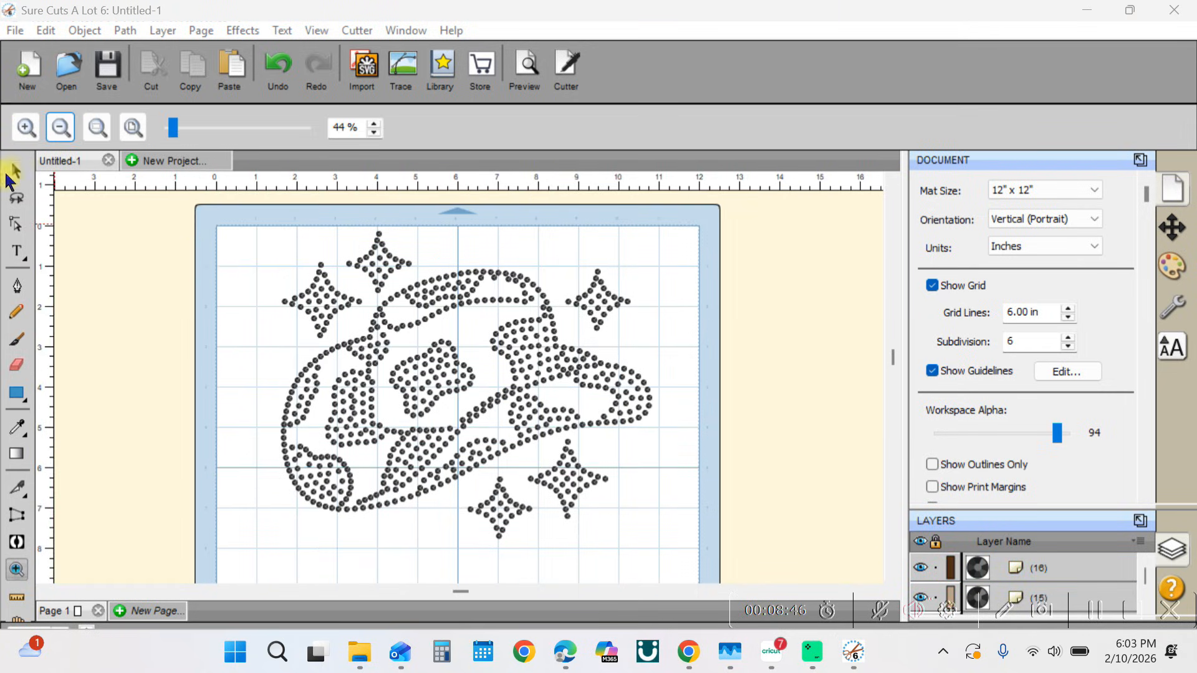
Step: Merge all stones of the hat design into one object and shift it slightly down and left on the mat
click(16, 171)
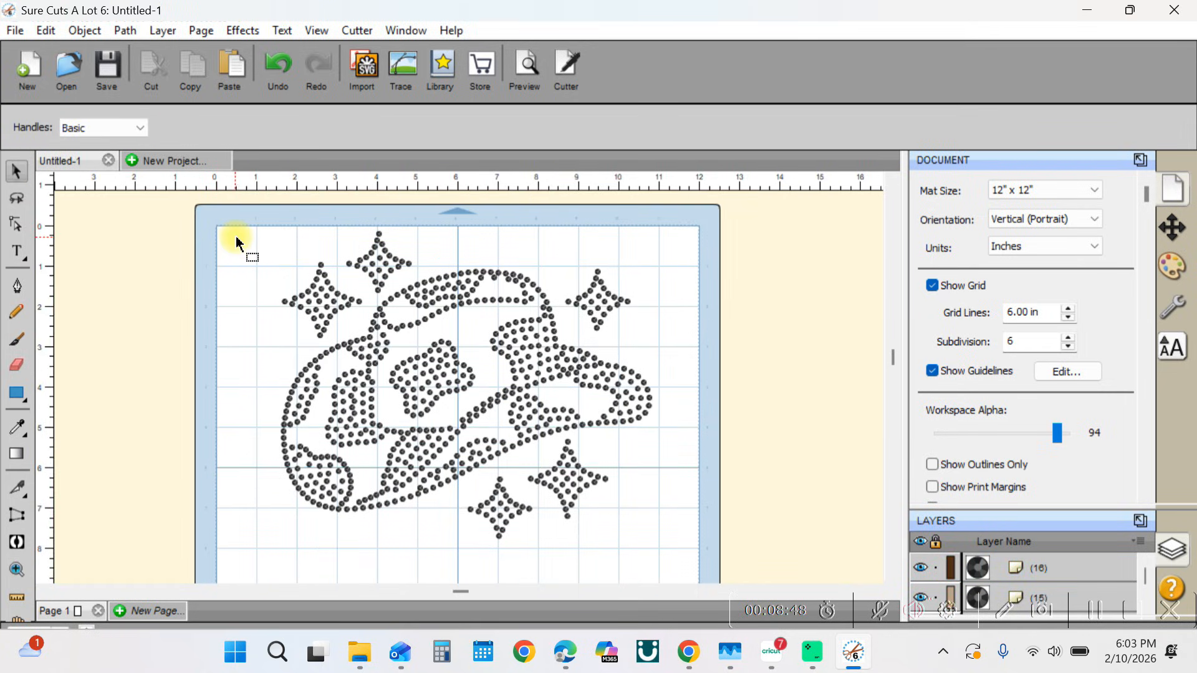
drag(235, 234, 679, 570)
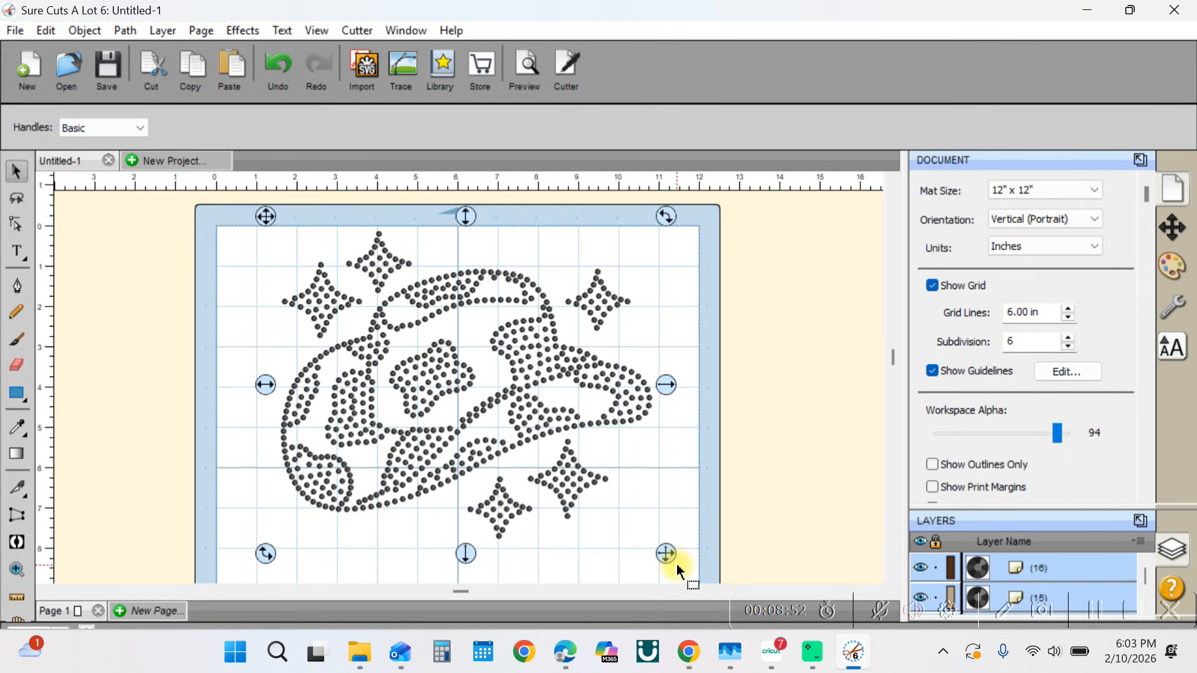
click(46, 33)
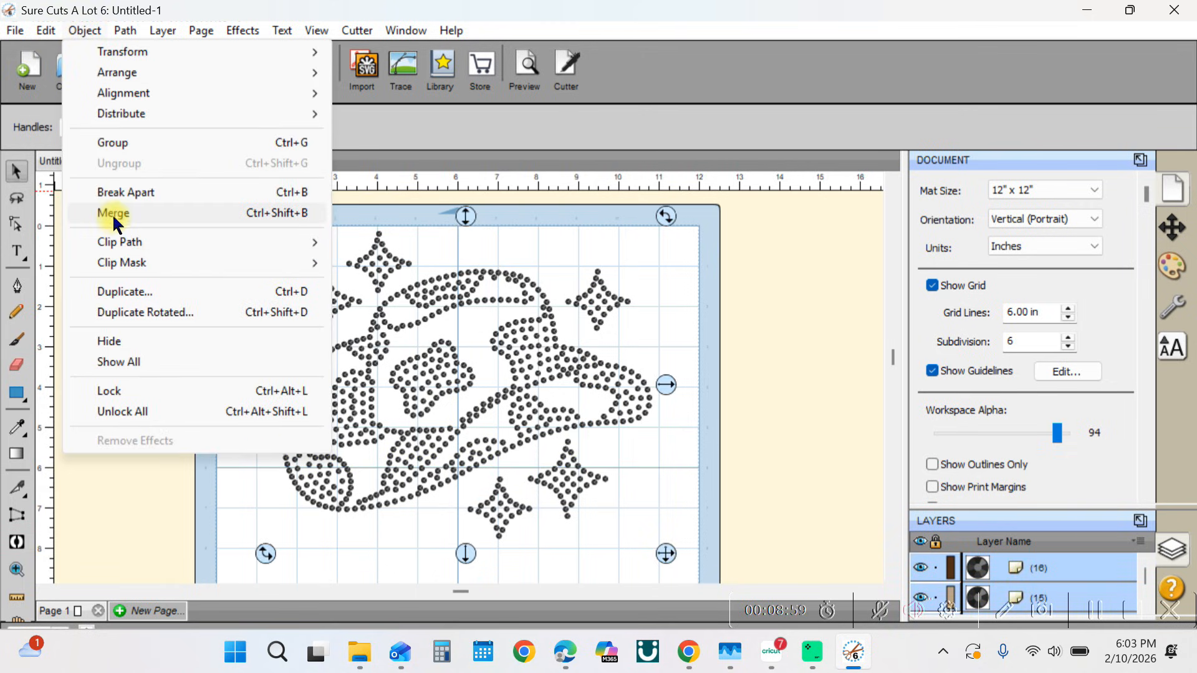
click(113, 214)
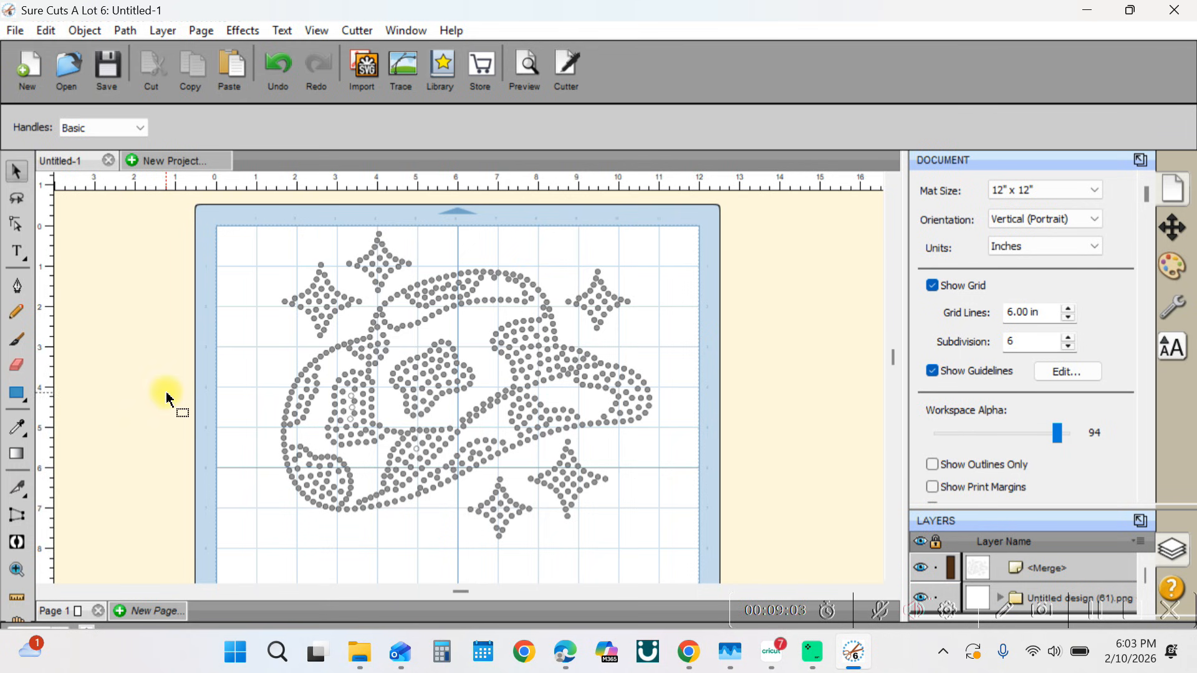
click(355, 404)
mouse_move(355, 403)
mouse_down()
mouse_move(289, 380)
mouse_move(345, 382)
mouse_move(352, 404)
mouse_up()
click(263, 393)
Step: Draw a rectangle about 11.4 by 7.8 inches that covers the whole hat design and its sparkles
click(16, 393)
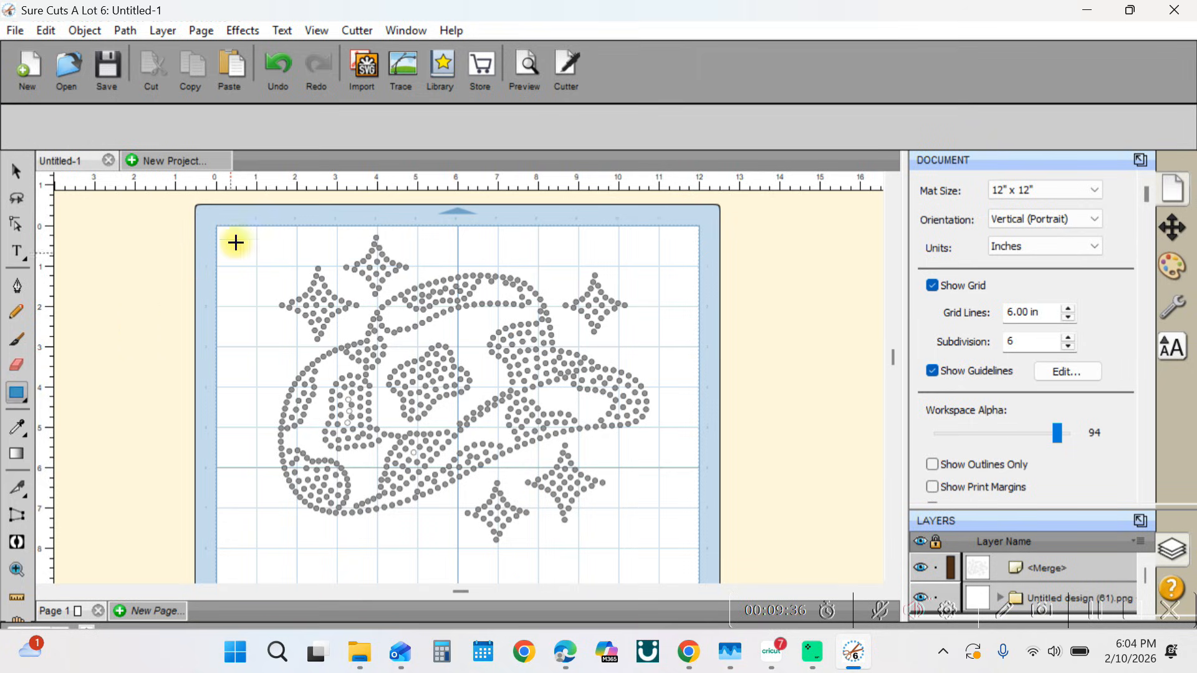
drag(221, 232, 681, 547)
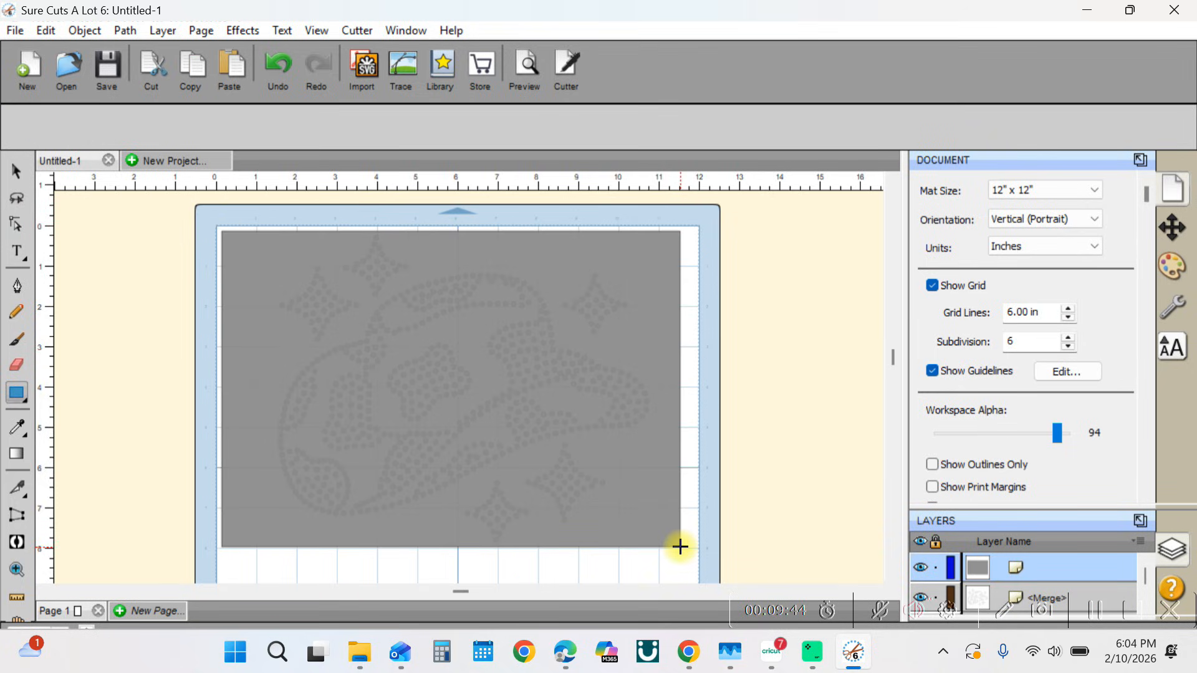
click(16, 171)
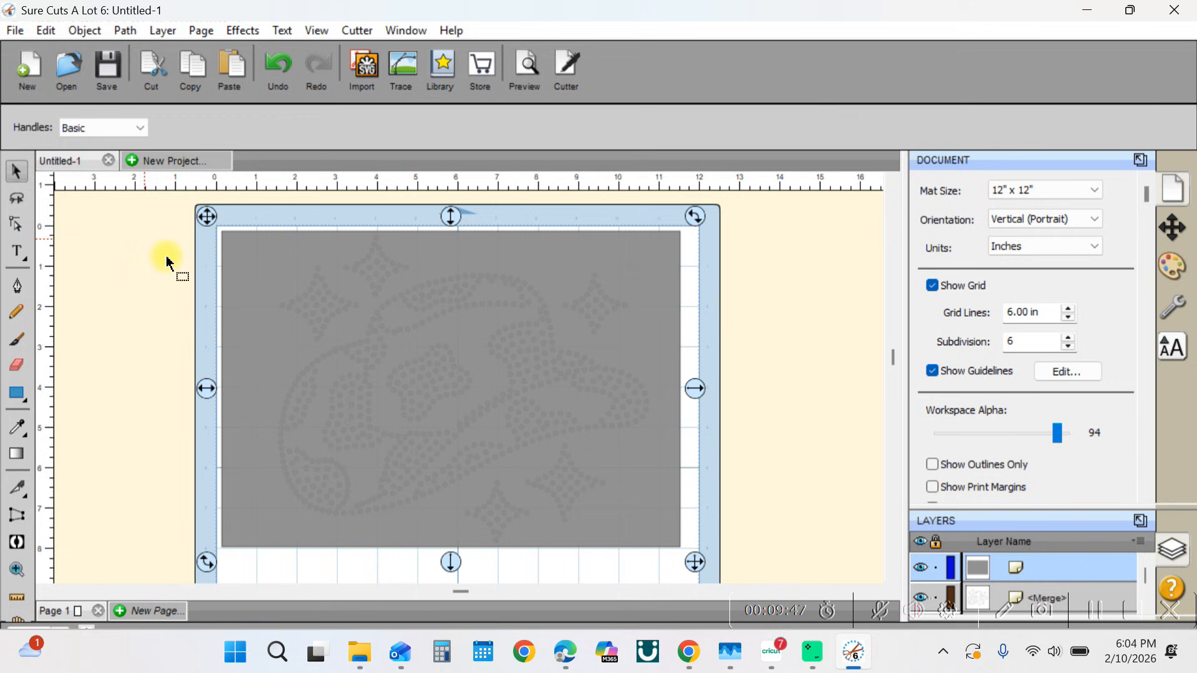
Step: Send the rectangle to the back, behind the merged stones
right_click(235, 316)
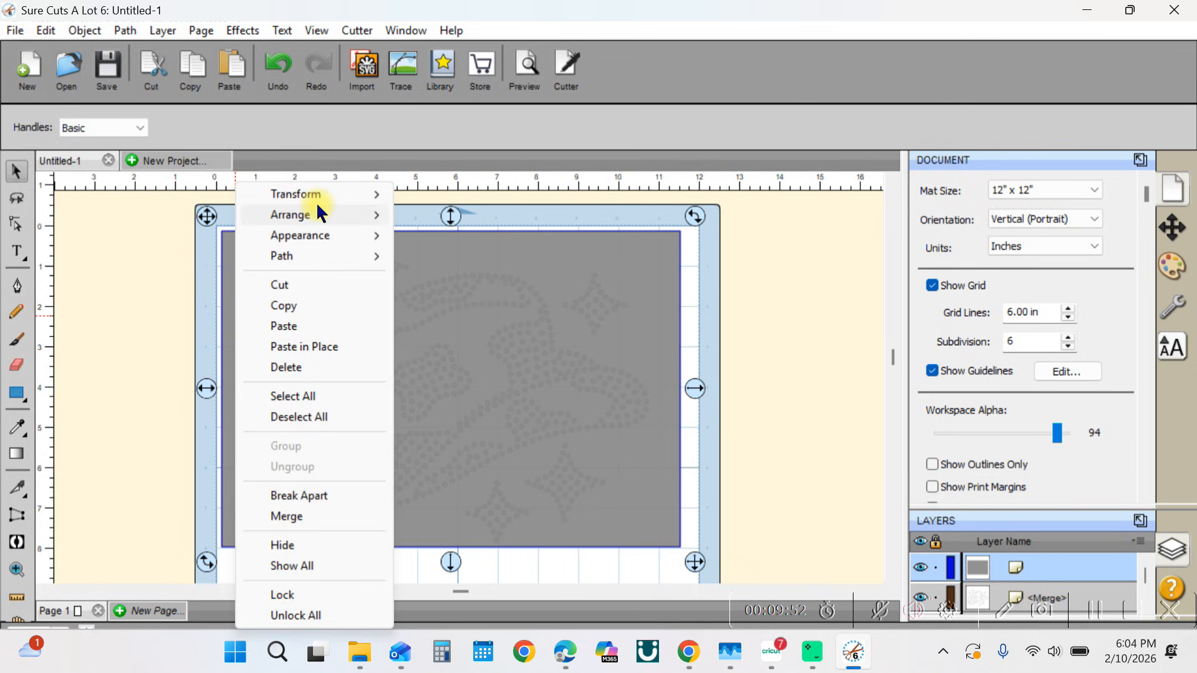
mouse_move(378, 215)
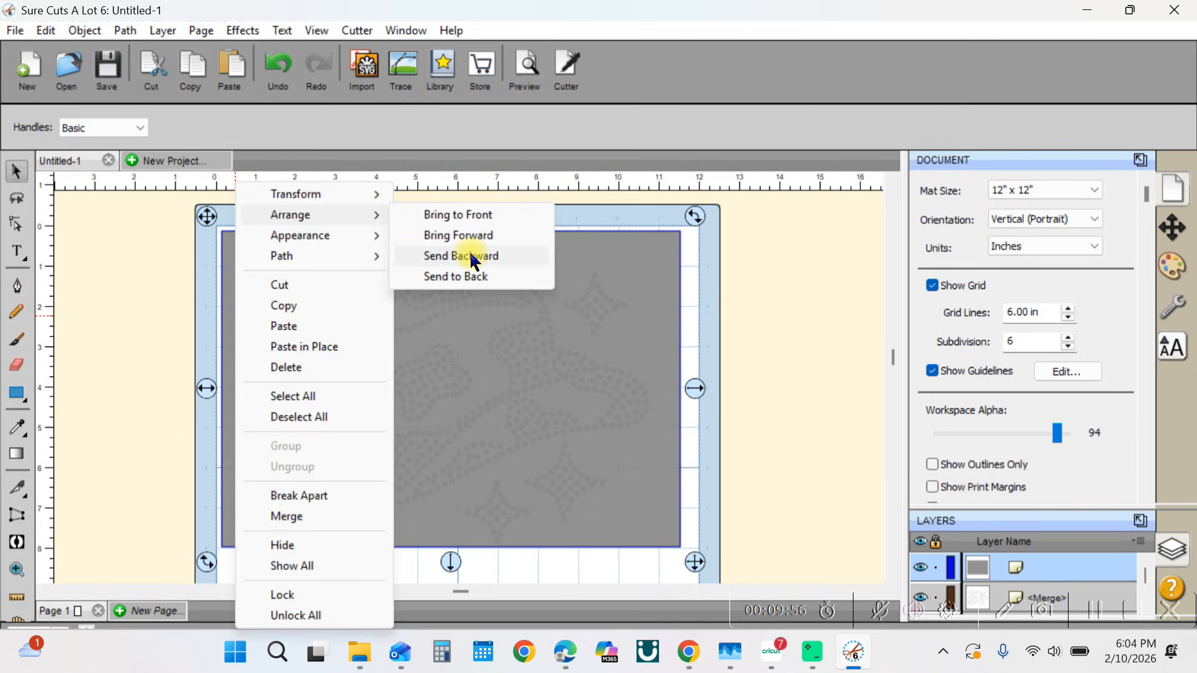
click(461, 277)
click(226, 561)
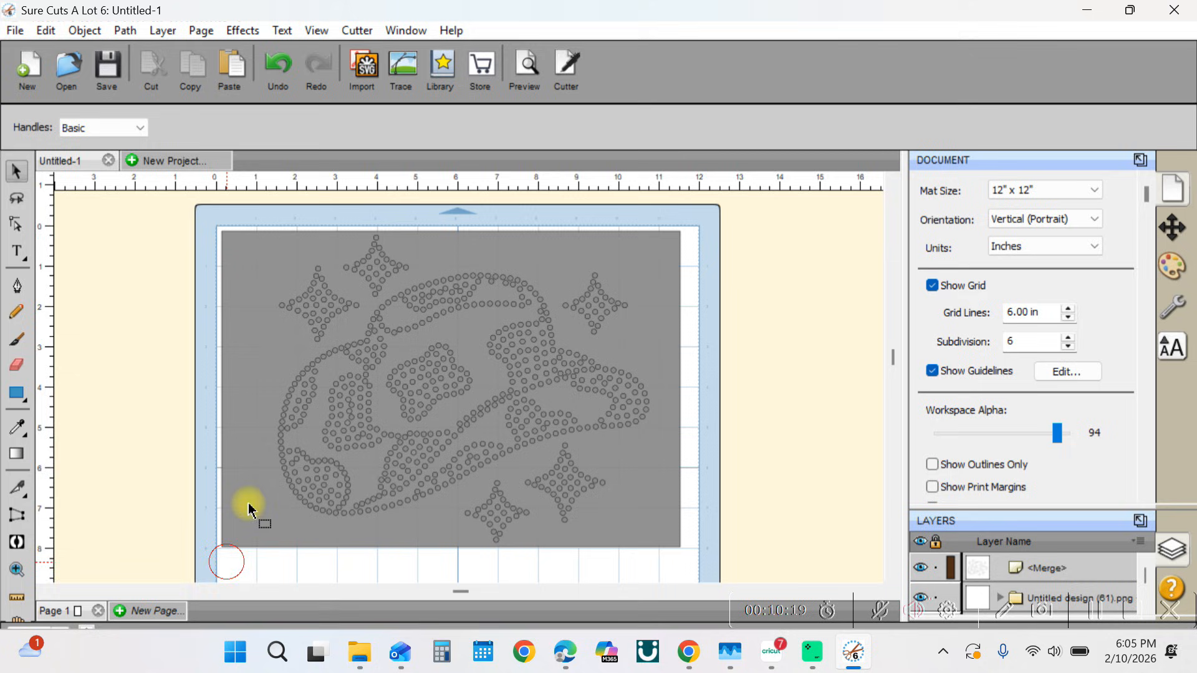
drag(248, 508, 659, 235)
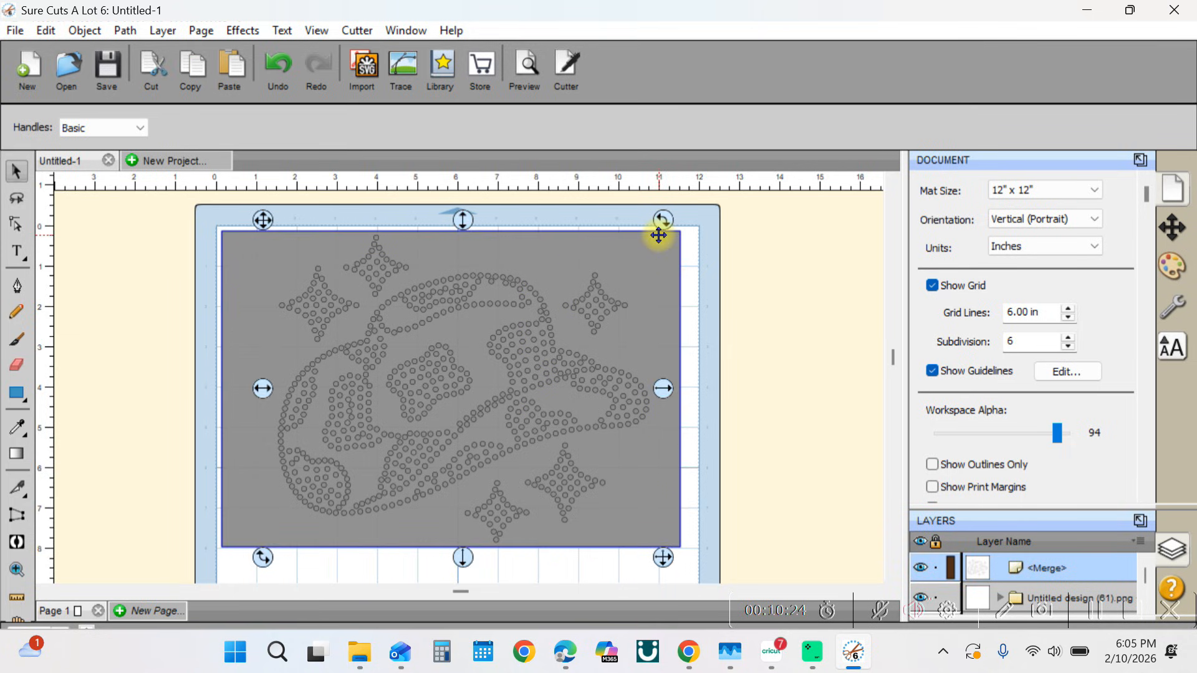
click(130, 29)
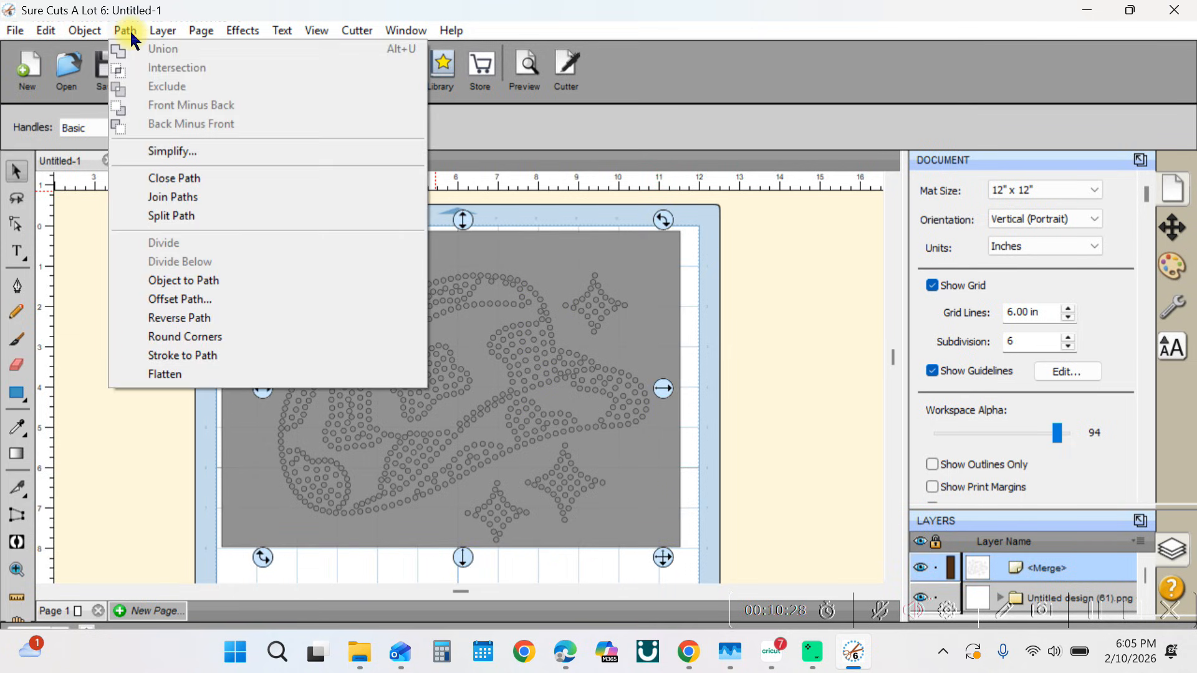
click(220, 214)
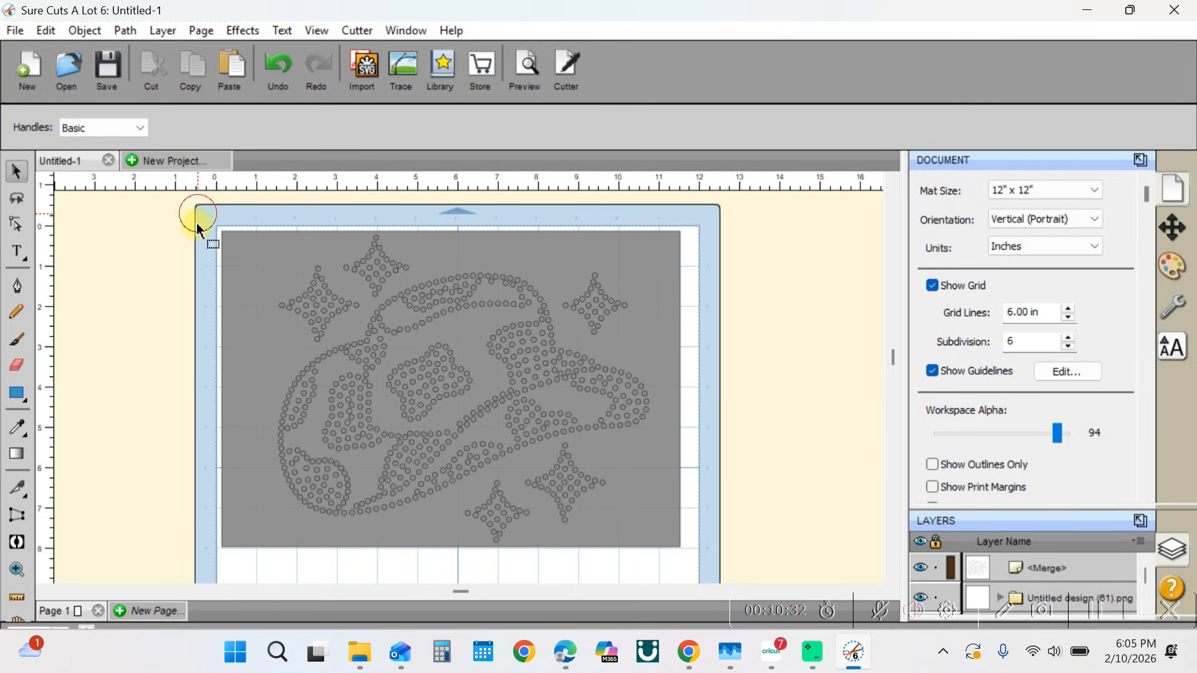
Step: Select the rectangle together with the merged stones and apply Exclude to cut the stone holes out of it
drag(198, 214, 707, 571)
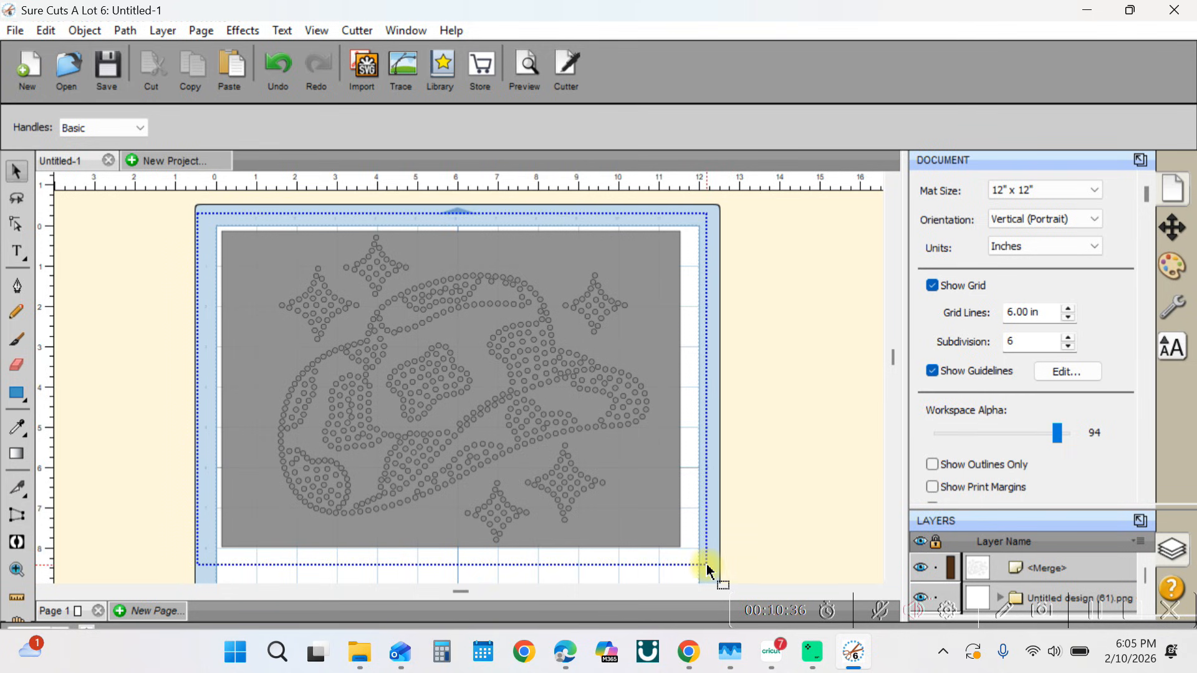
drag(709, 569, 710, 568)
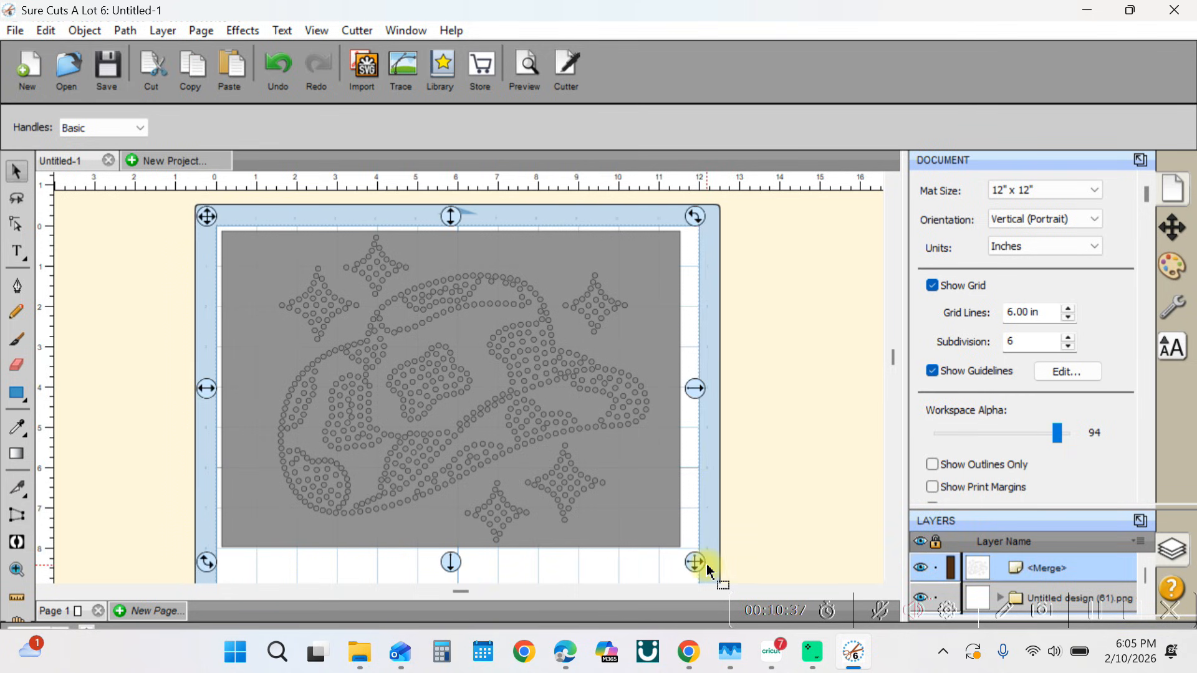
click(125, 31)
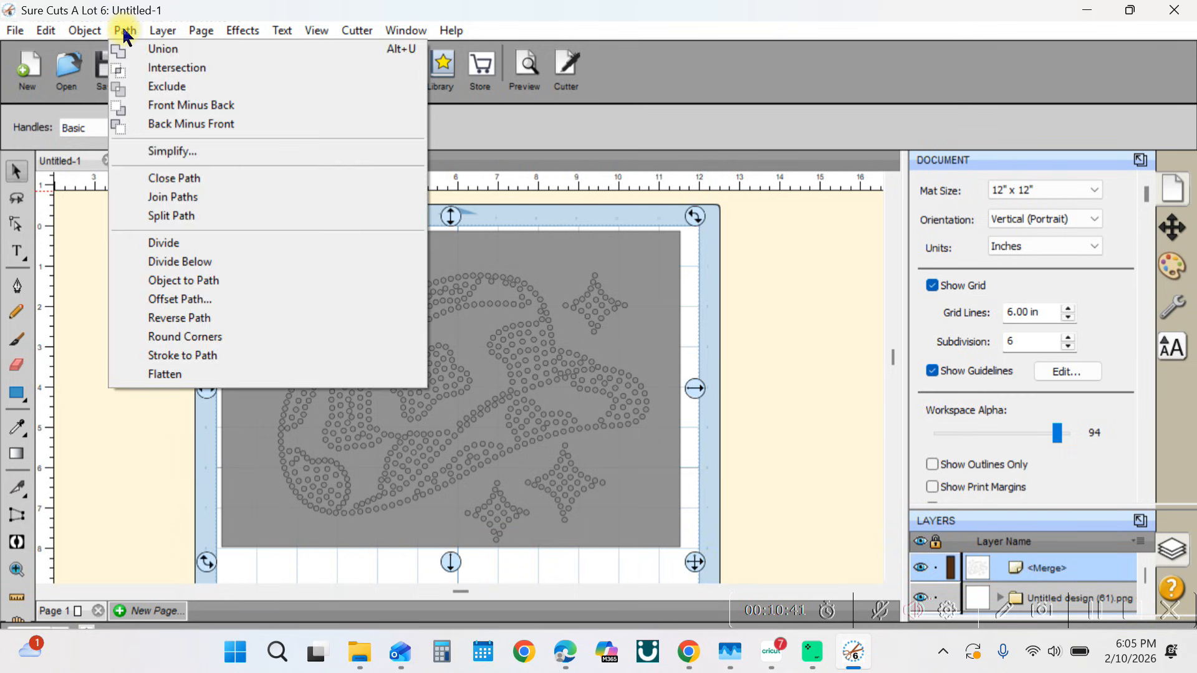
click(151, 90)
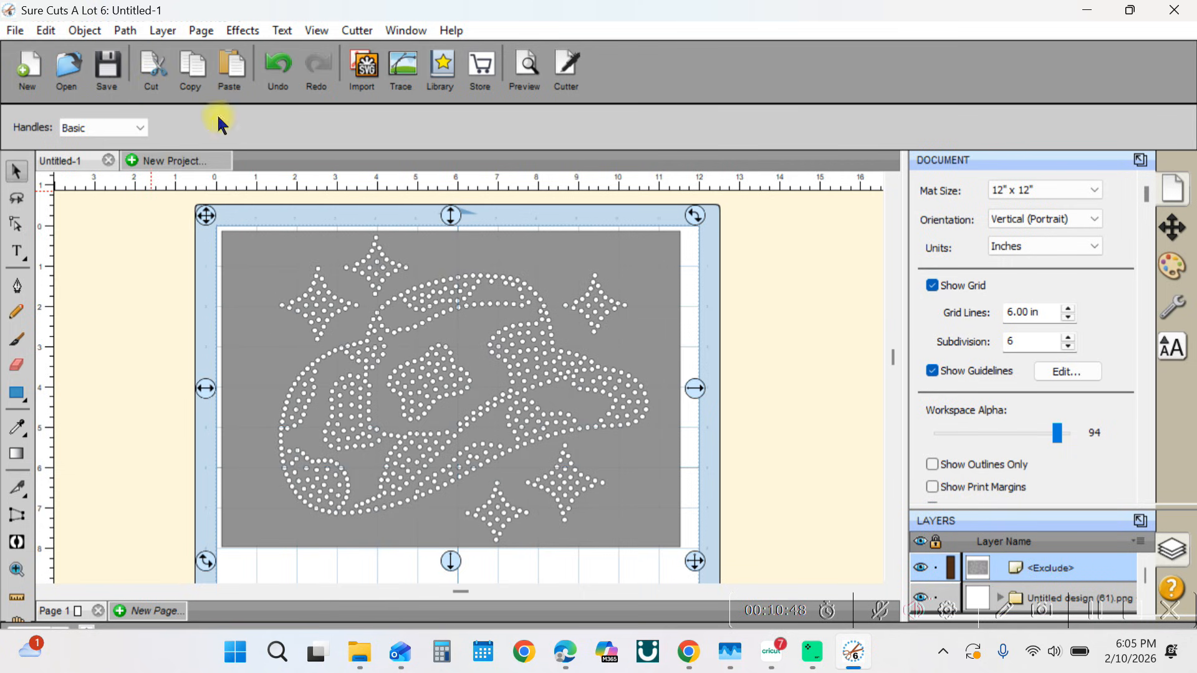
Step: Shift the finished template slightly up and right on the mat and deselect it
click(848, 392)
drag(567, 459, 655, 495)
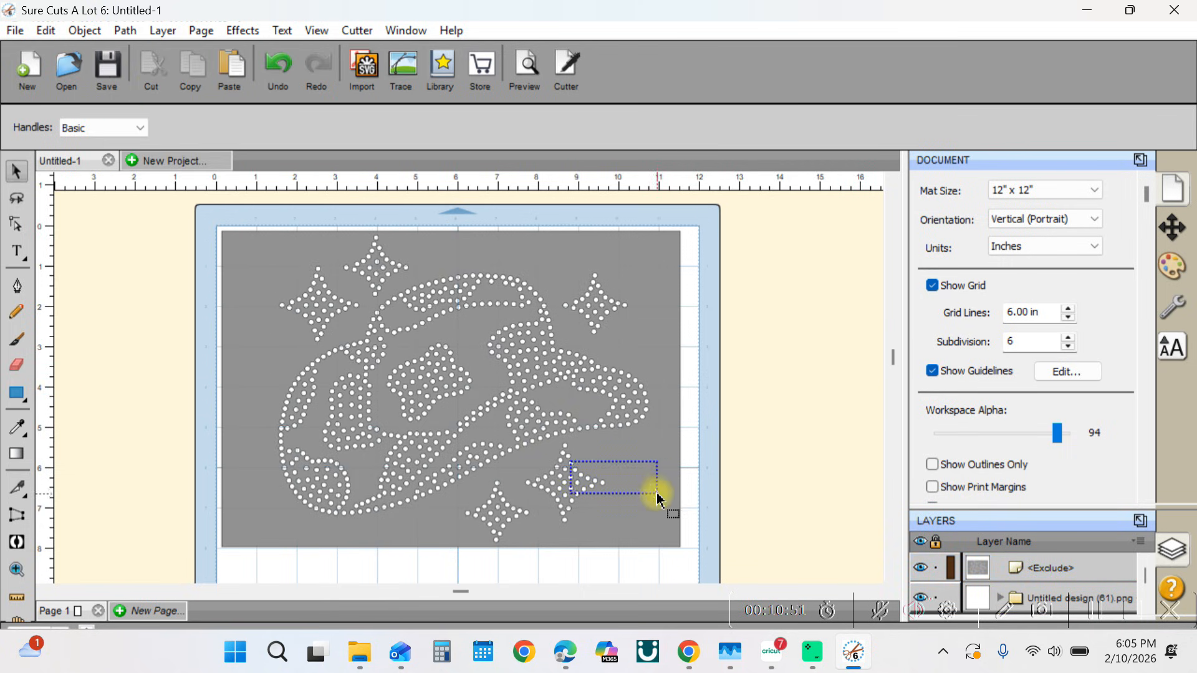
mouse_move(611, 356)
mouse_down()
mouse_move(649, 340)
mouse_move(604, 358)
mouse_move(618, 355)
mouse_up()
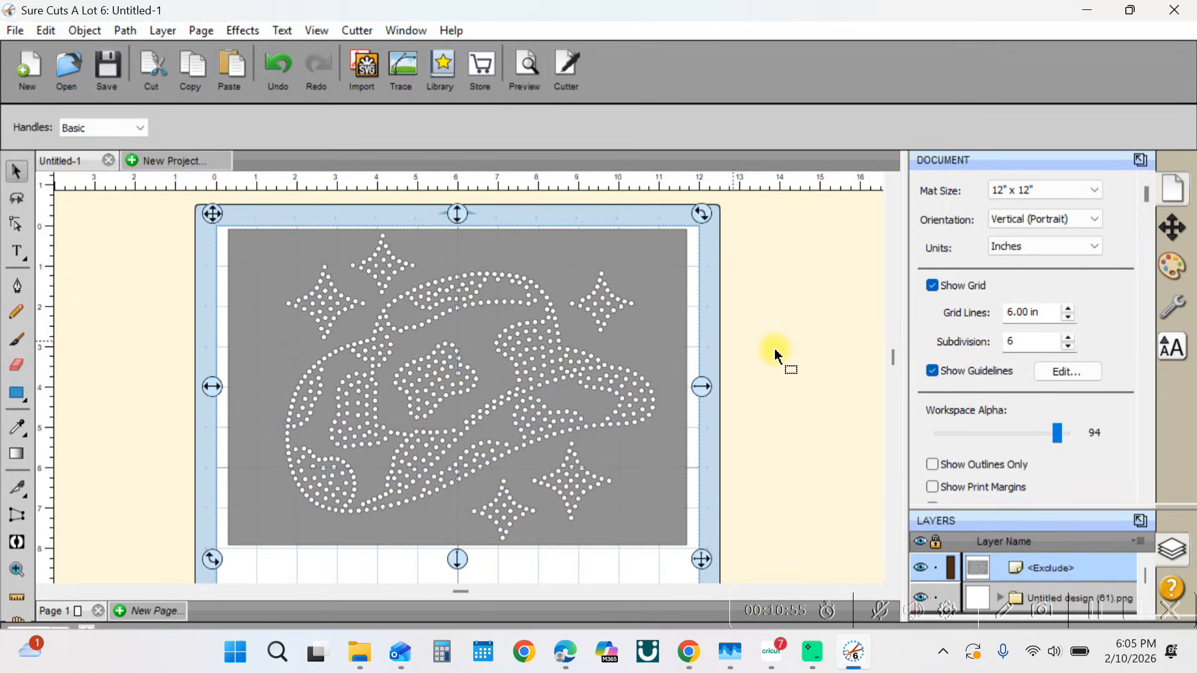
click(818, 367)
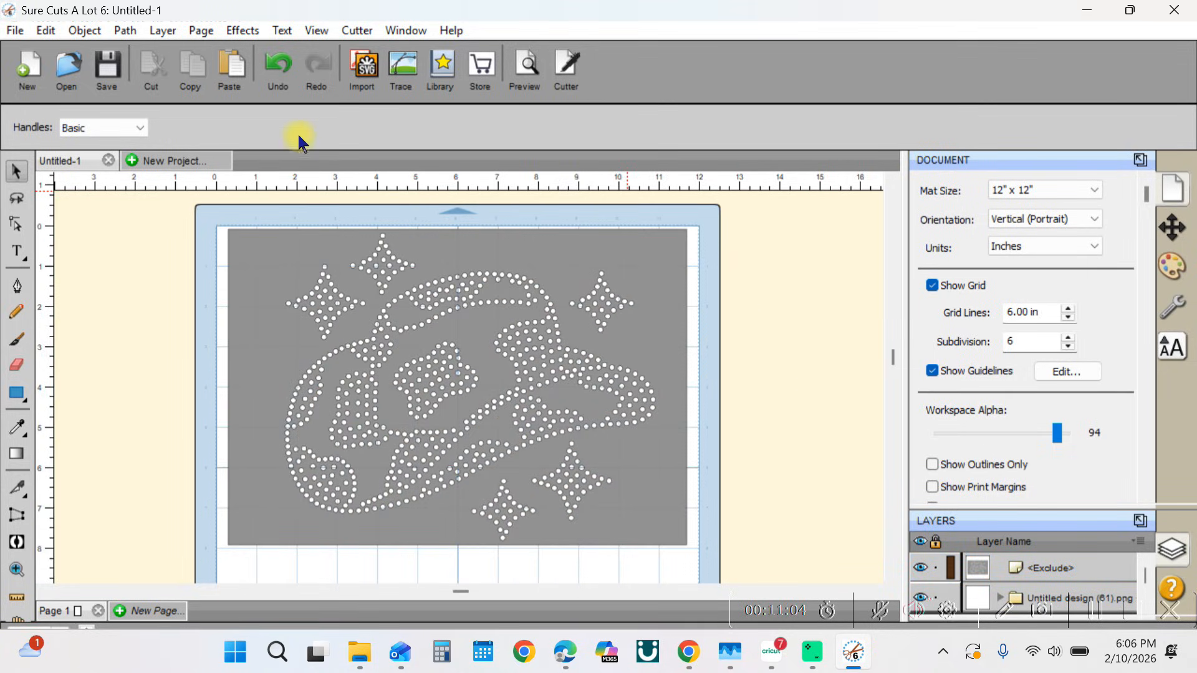
Step: Export the template to the Downloads folder as an SVG file named Cowboy Hat Bling
click(14, 31)
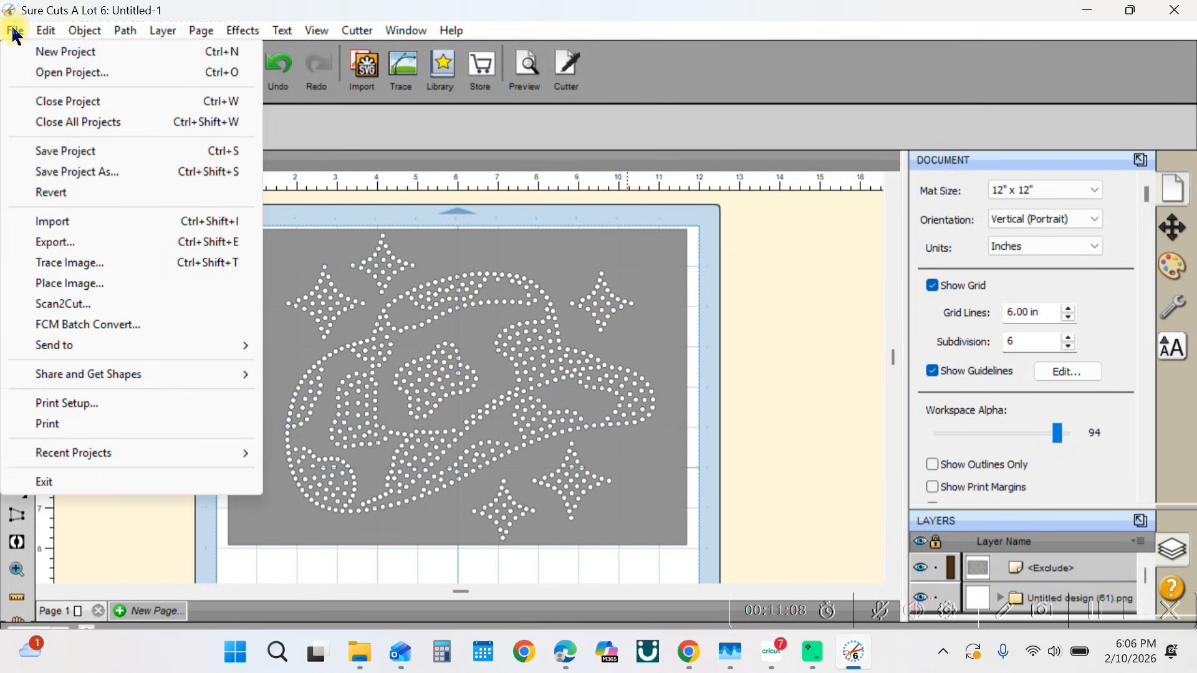
click(54, 242)
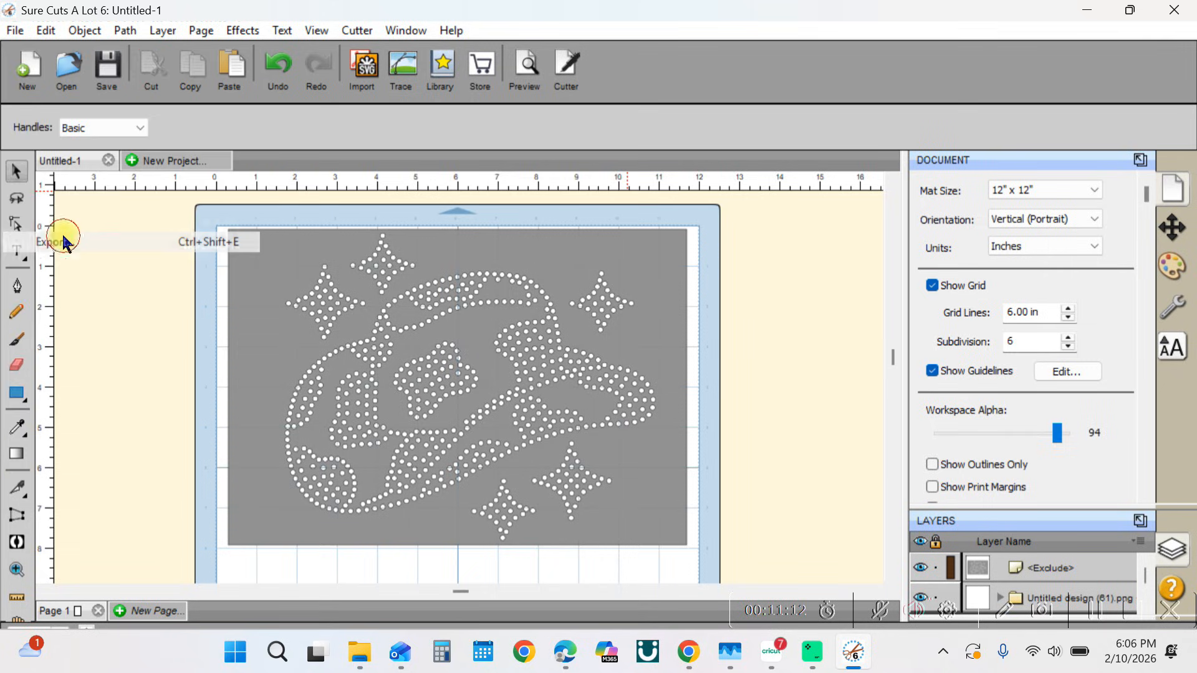
click(160, 376)
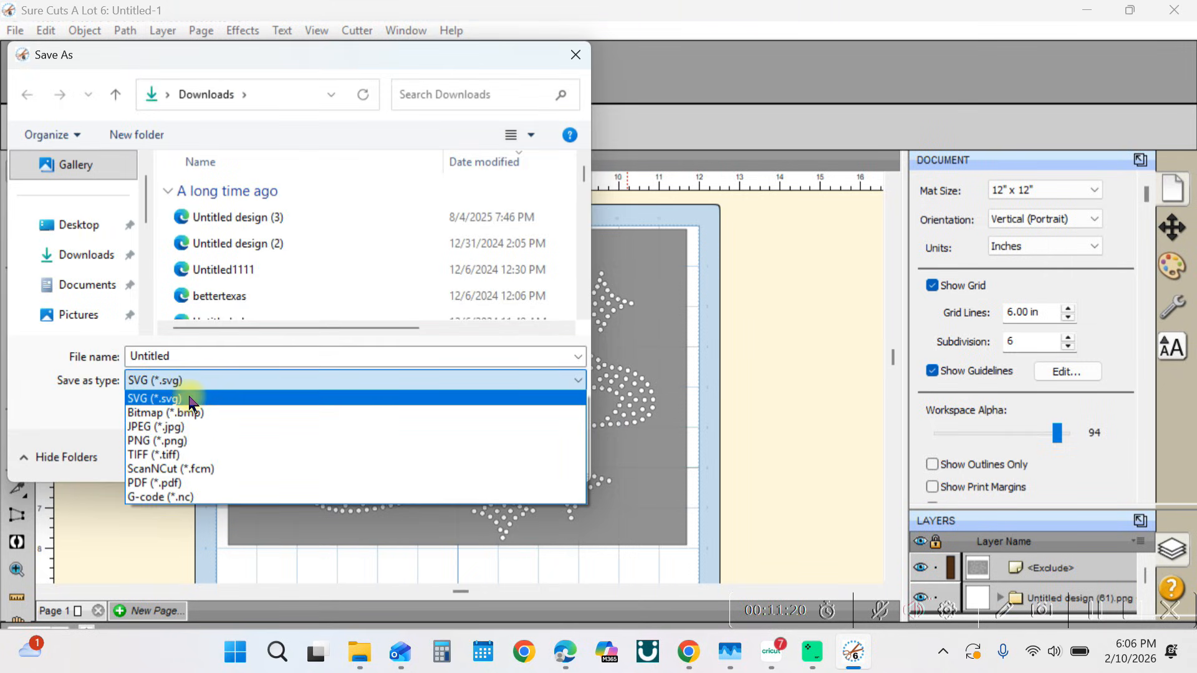
click(190, 399)
double_click(192, 357)
text(Cow)
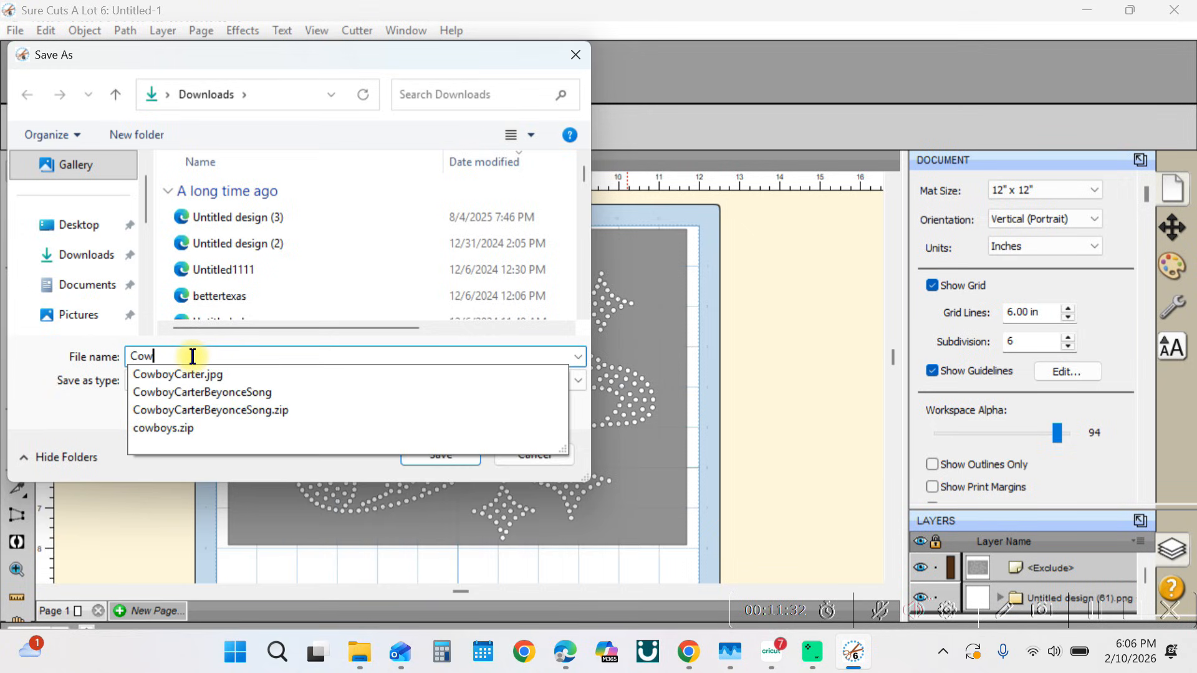
text(boy)
key(Escape)
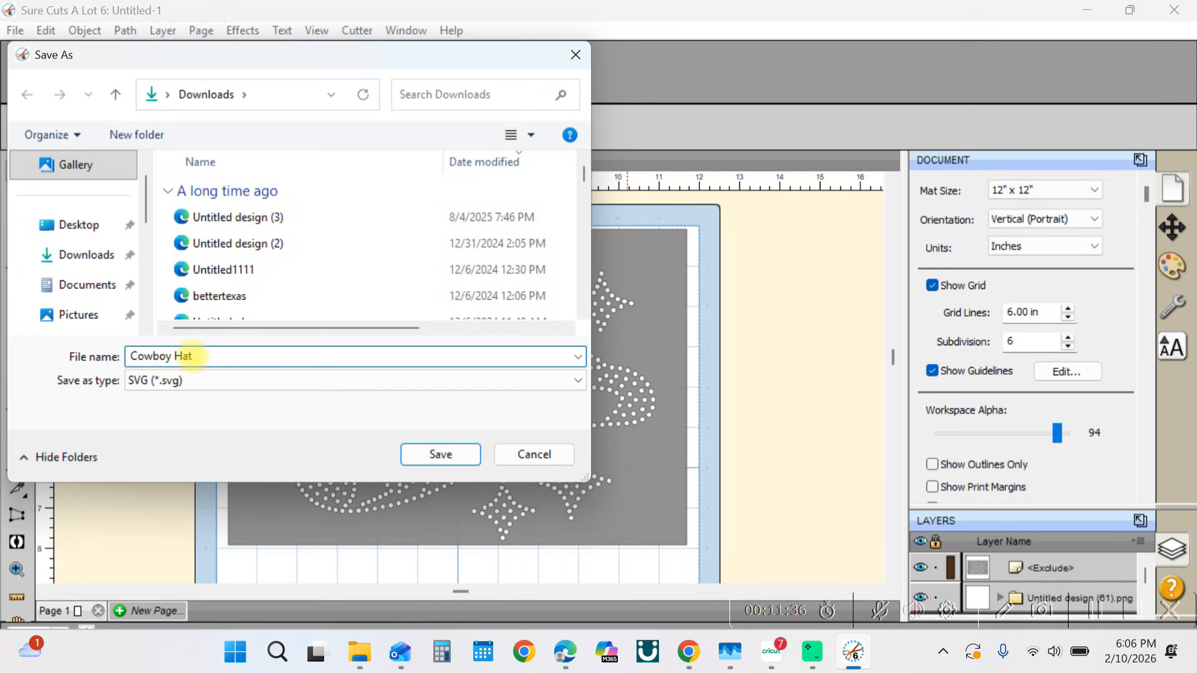
click(457, 459)
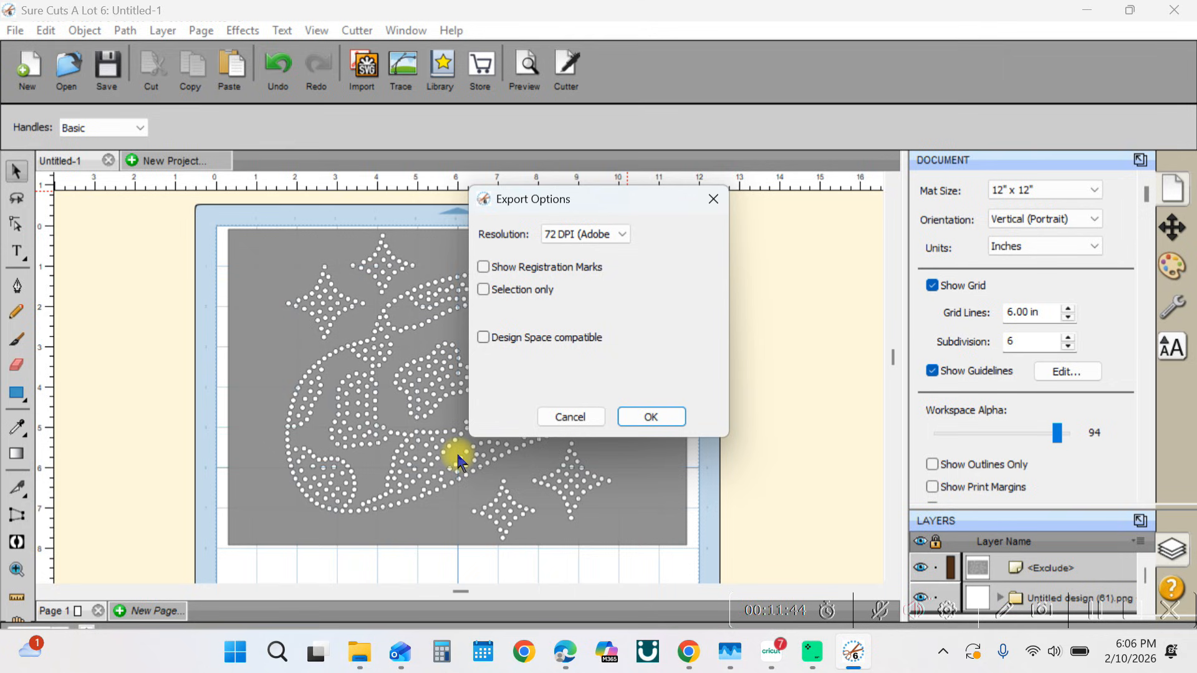
Step: Set the export resolution to 72 DPI, leave the other export options off and complete the export
click(621, 236)
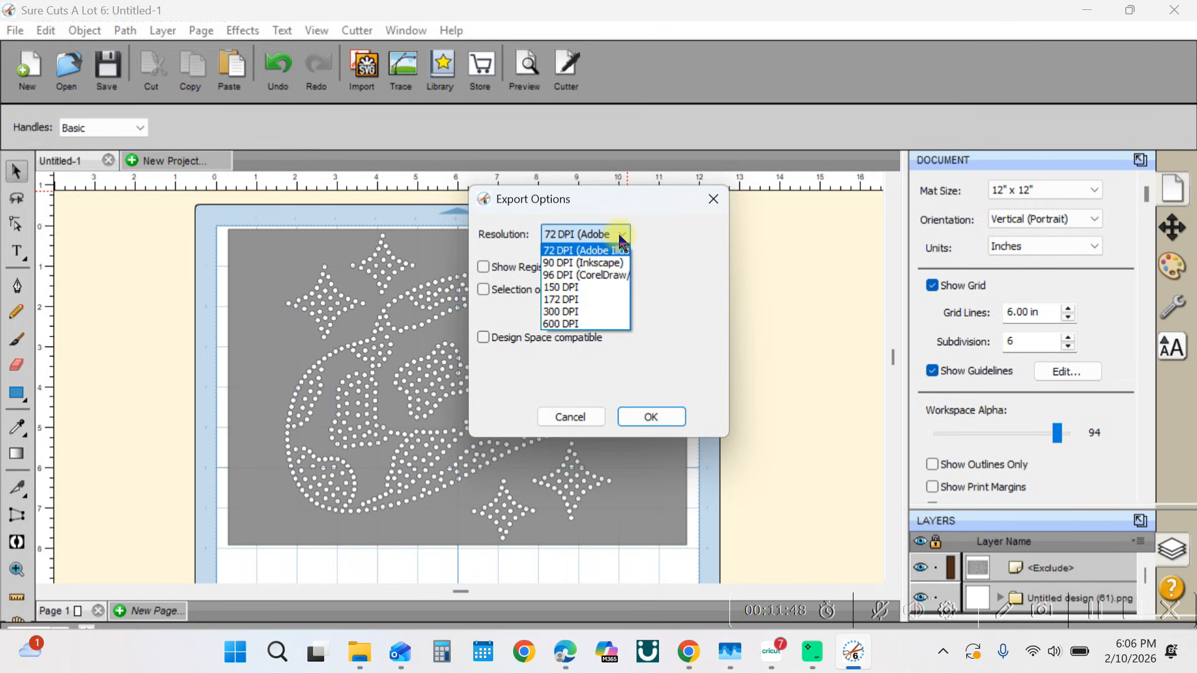
click(617, 250)
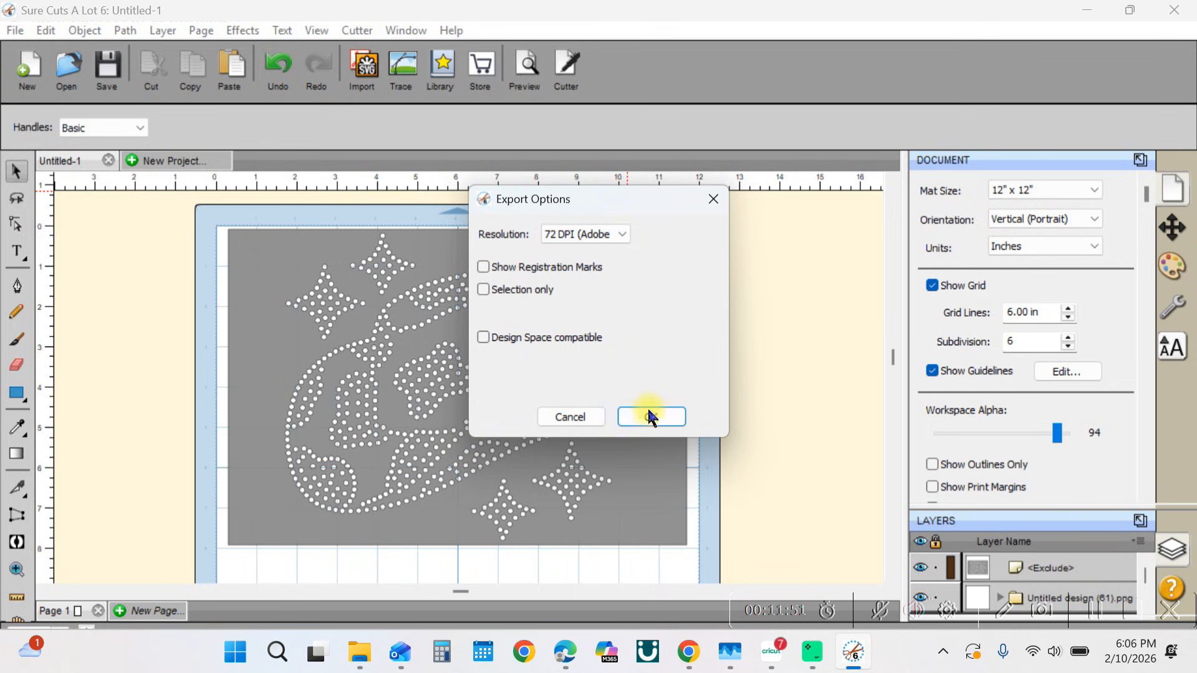
click(649, 417)
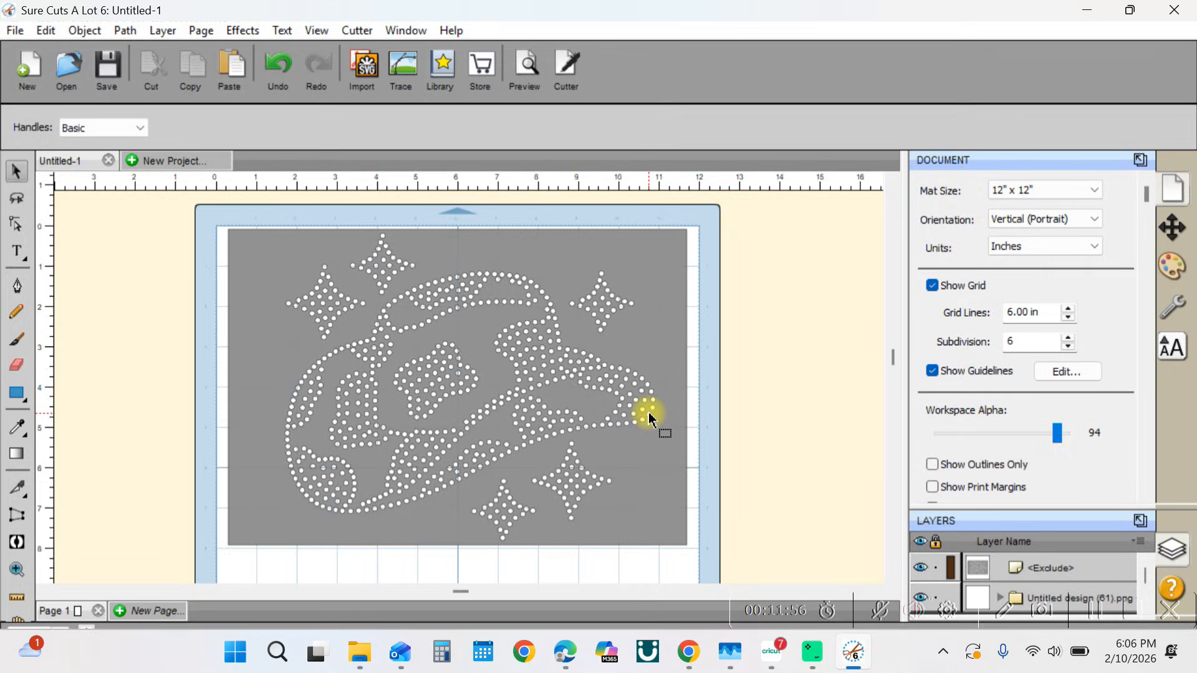
Step: Switch to Cricut Design Space, start a new blank canvas project and collapse the image library
click(775, 668)
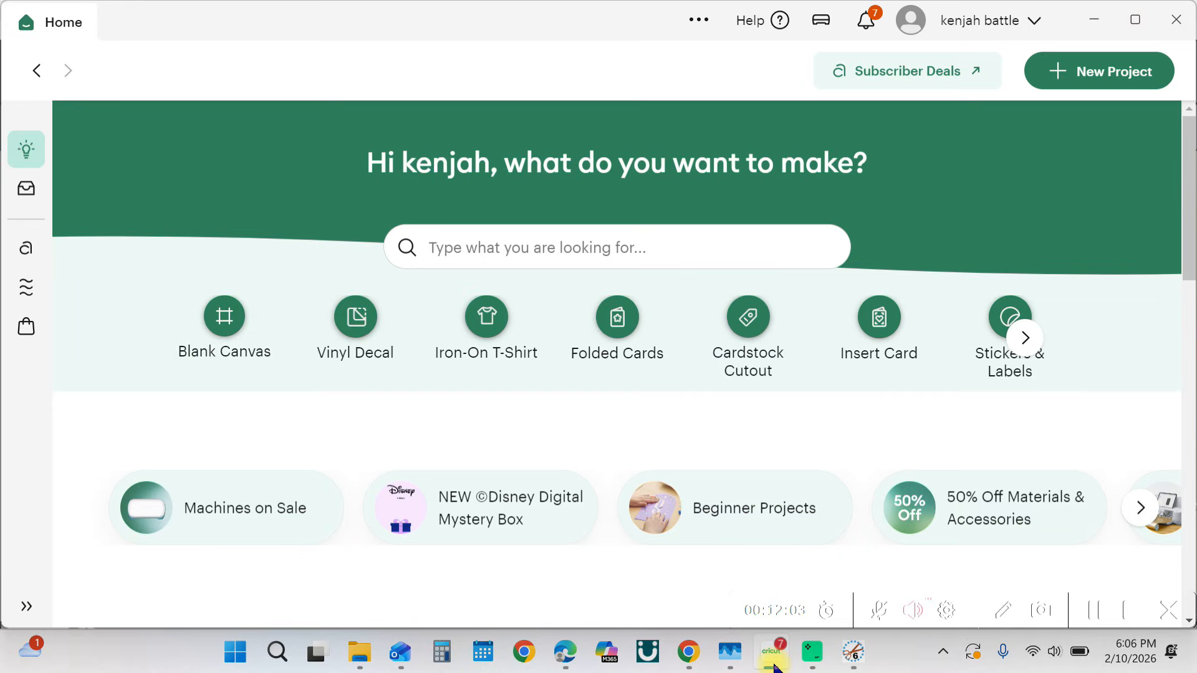
click(1077, 76)
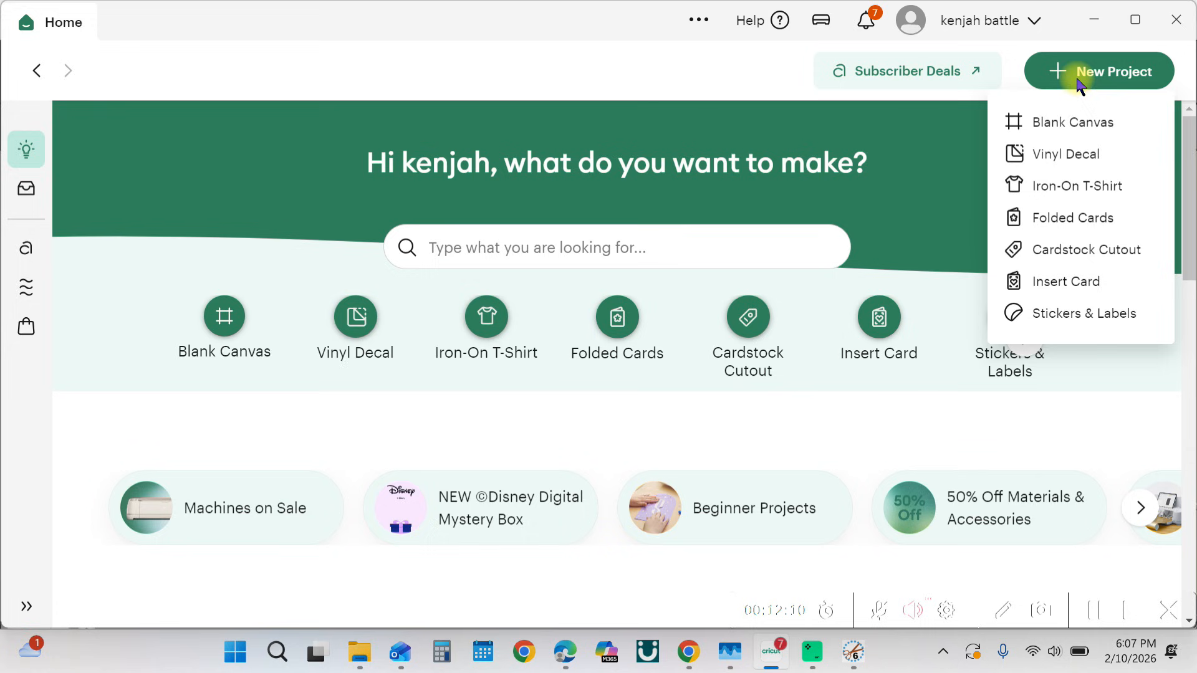
click(1077, 125)
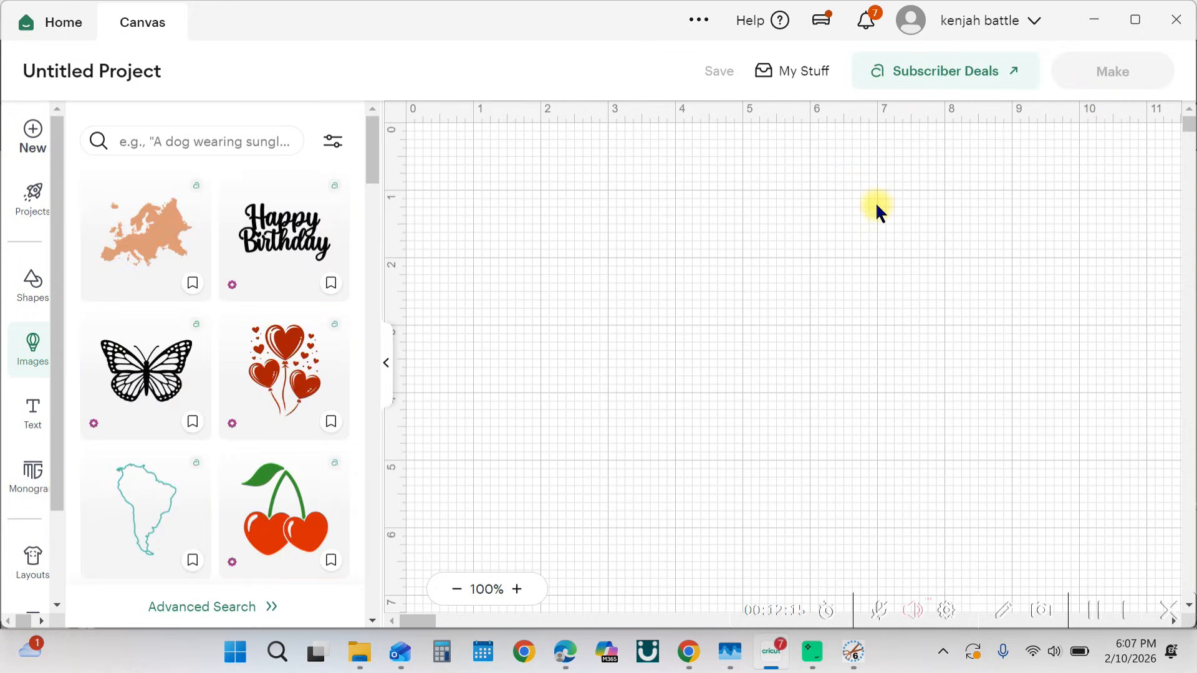
click(388, 365)
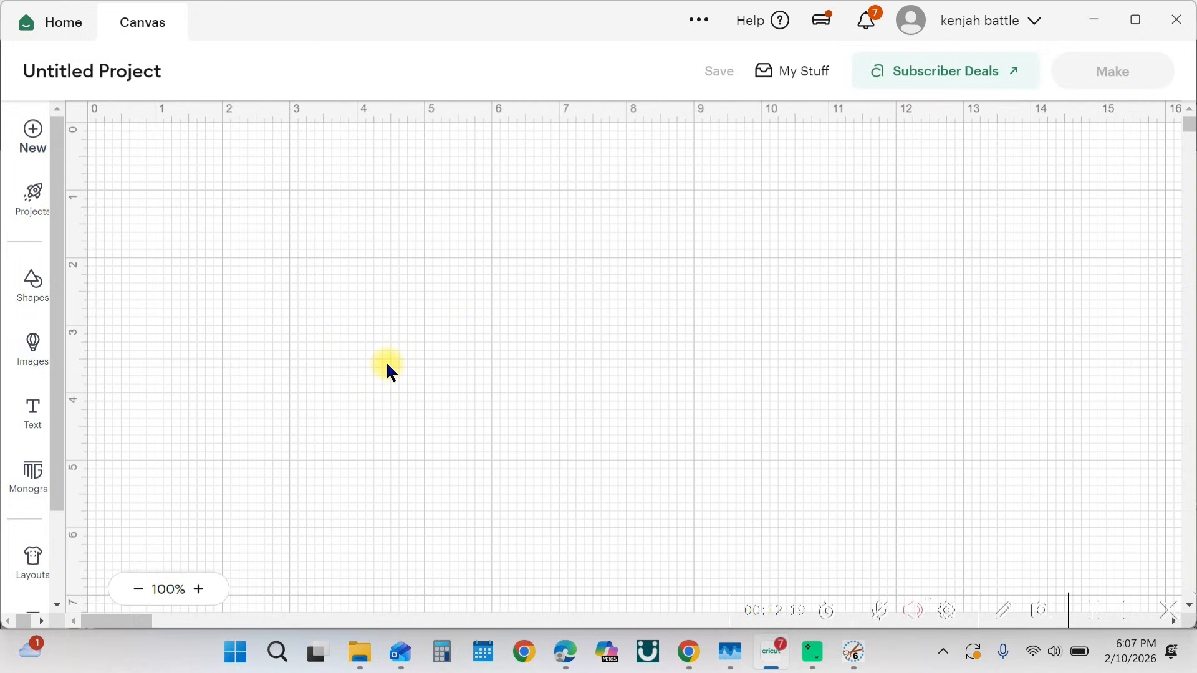
Step: Start an image upload and choose the Cowboy Hat Bling file from the Downloads folder
scroll(27, 452, down, 2)
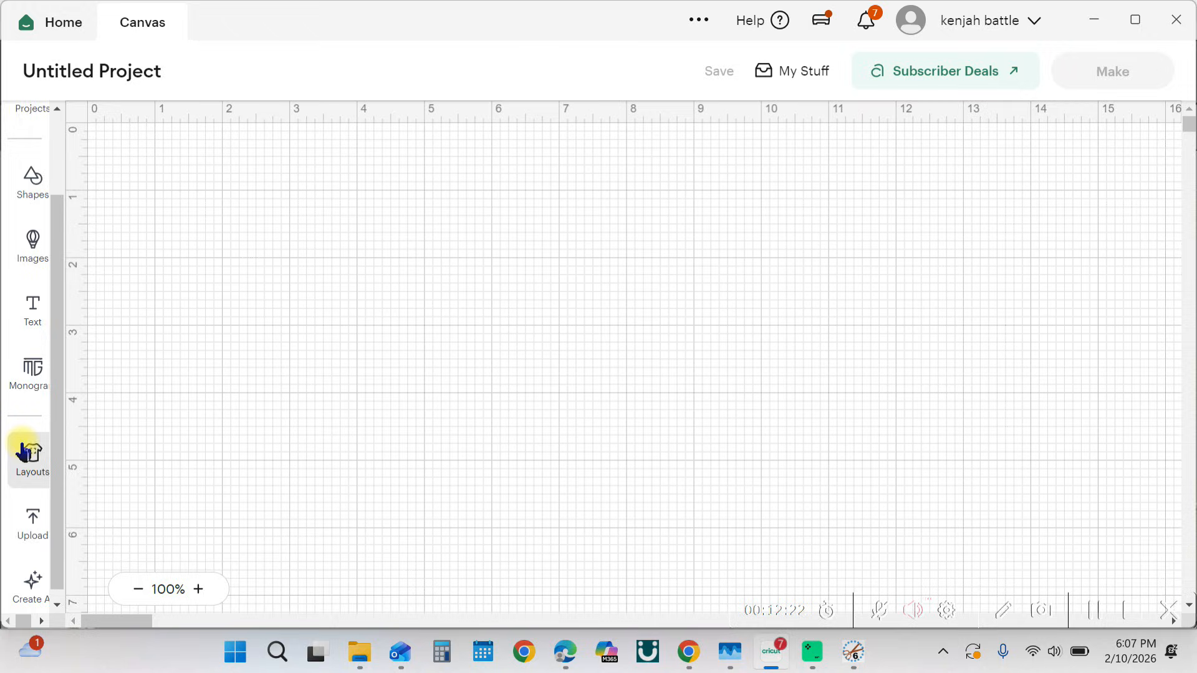
click(30, 513)
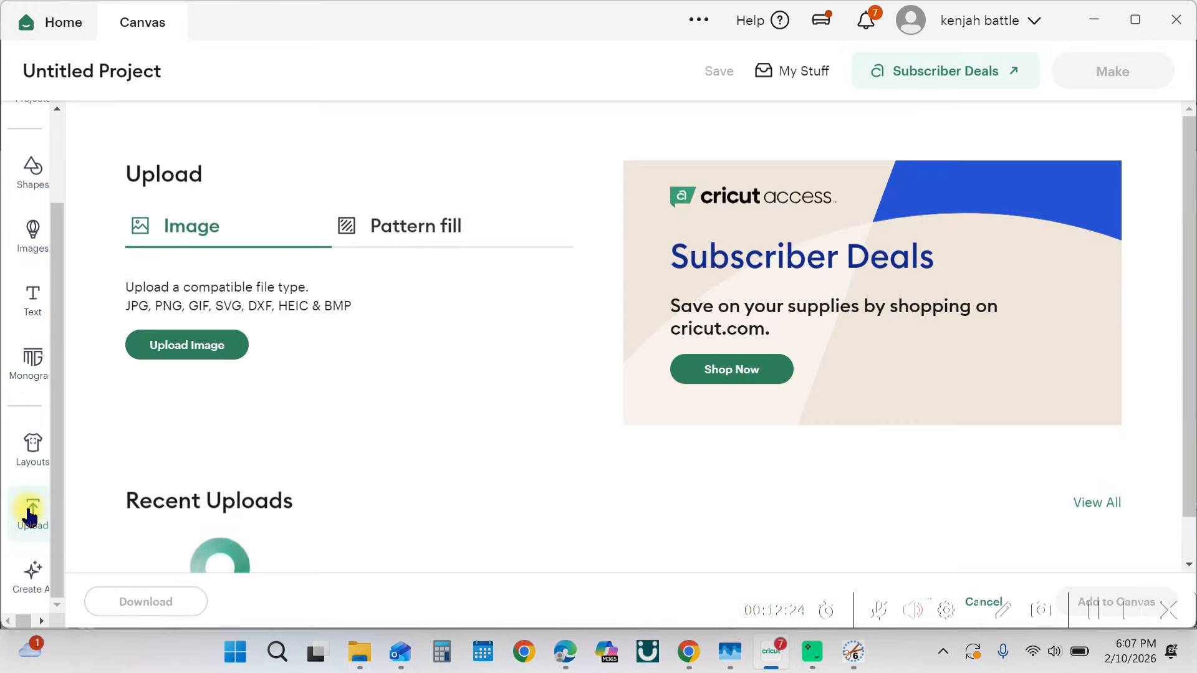
click(197, 355)
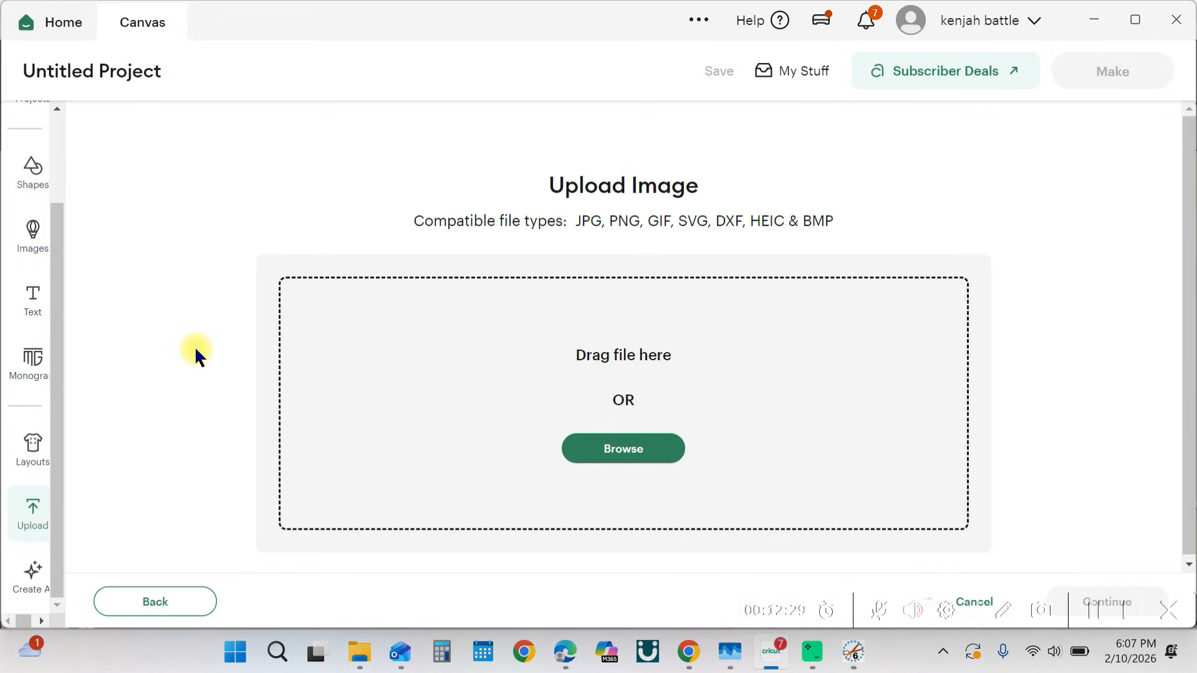
click(629, 446)
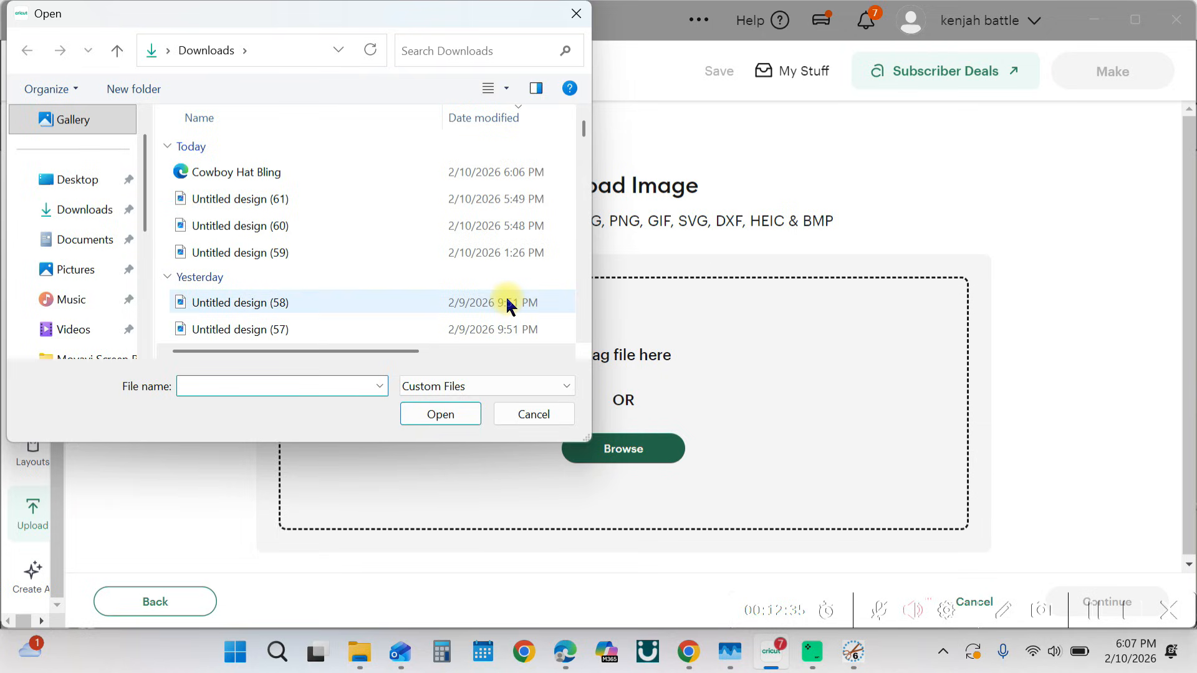
click(431, 171)
click(458, 415)
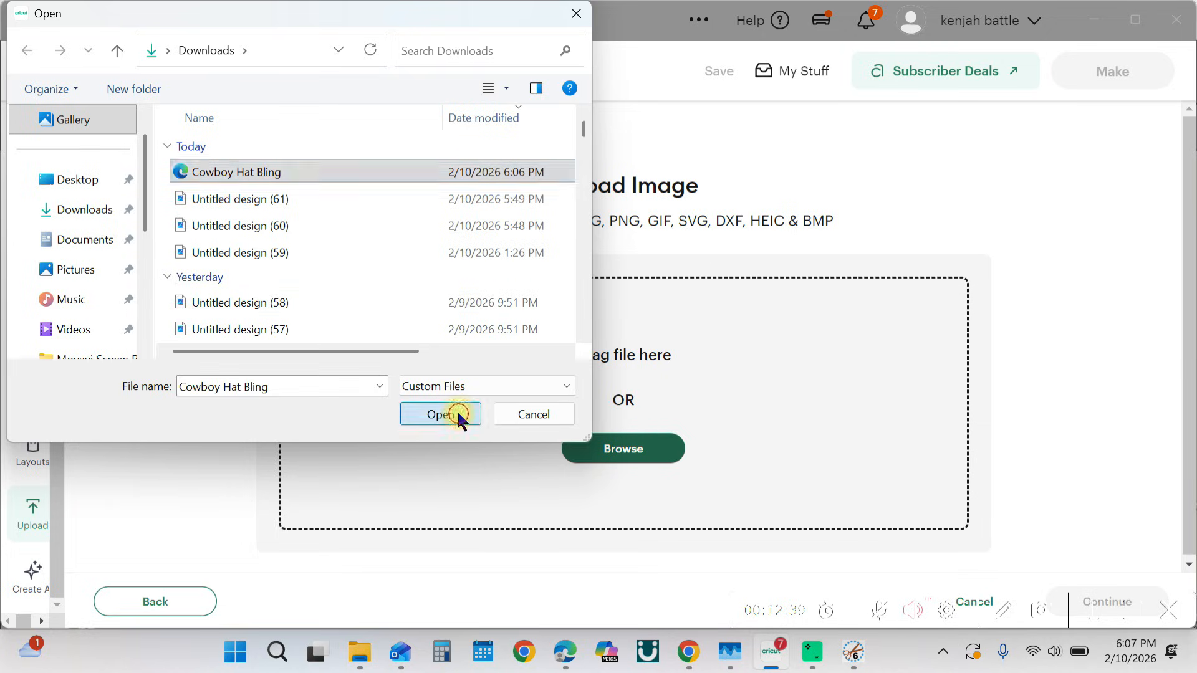
Step: Accept the template preview and upload it to the canvas under the image name Cowboy Hat Bling
scroll(673, 396, down, 4)
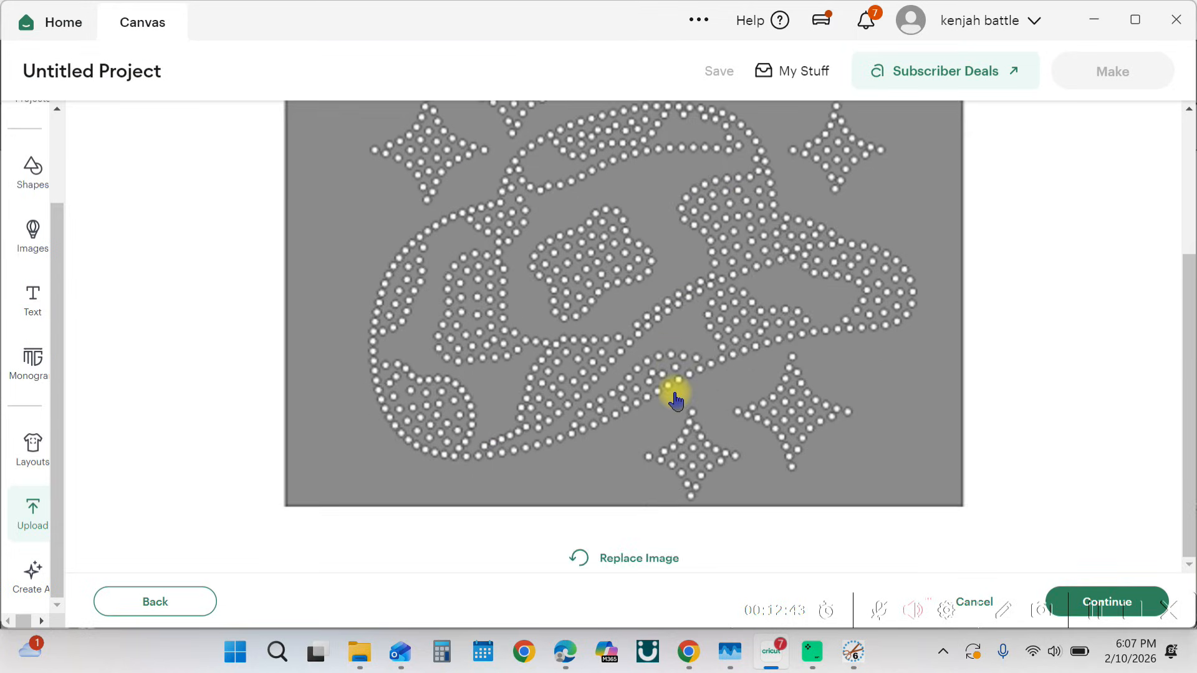
scroll(673, 395, up, 2)
scroll(674, 394, down, 3)
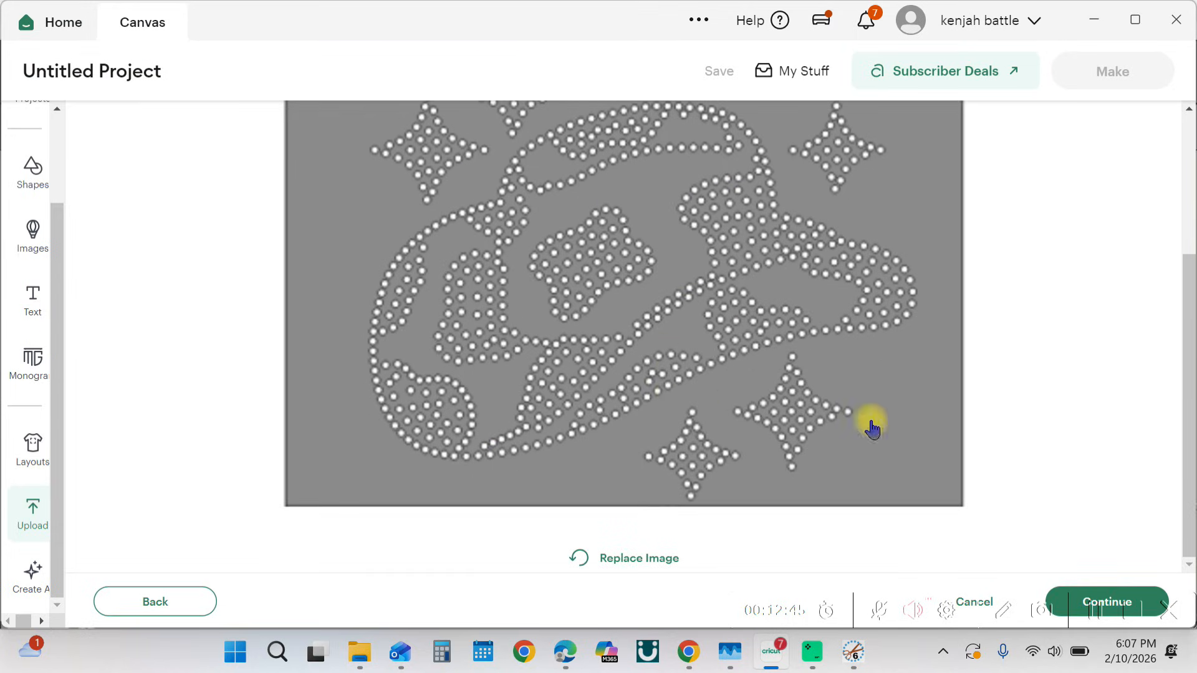
click(1071, 594)
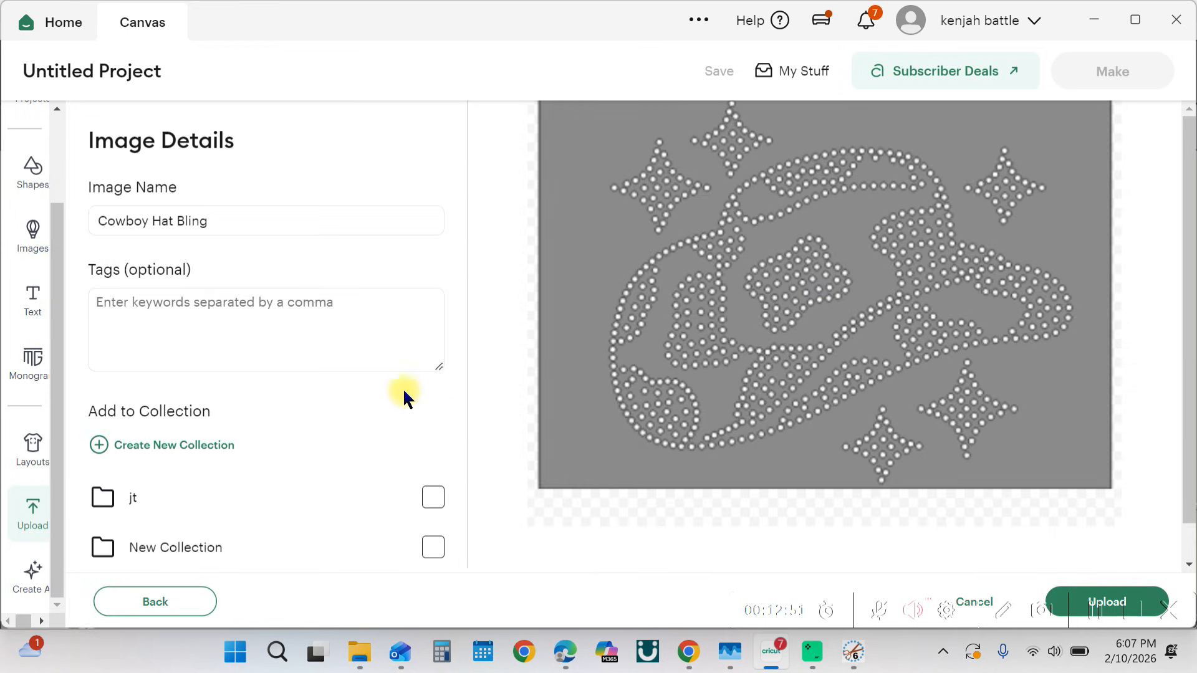
scroll(399, 403, down, 1)
click(1064, 596)
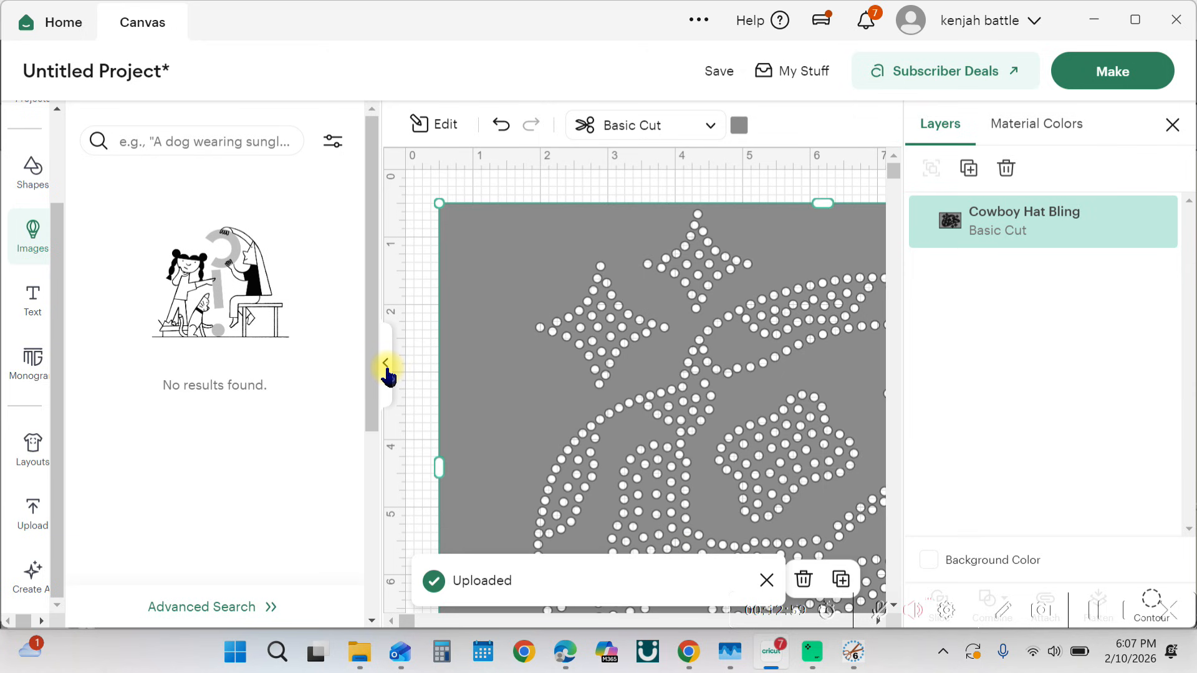
Step: Collapse the image library, view the whole template at 75% zoom and hide the Cowboy Hat Bling layer
click(386, 364)
click(134, 597)
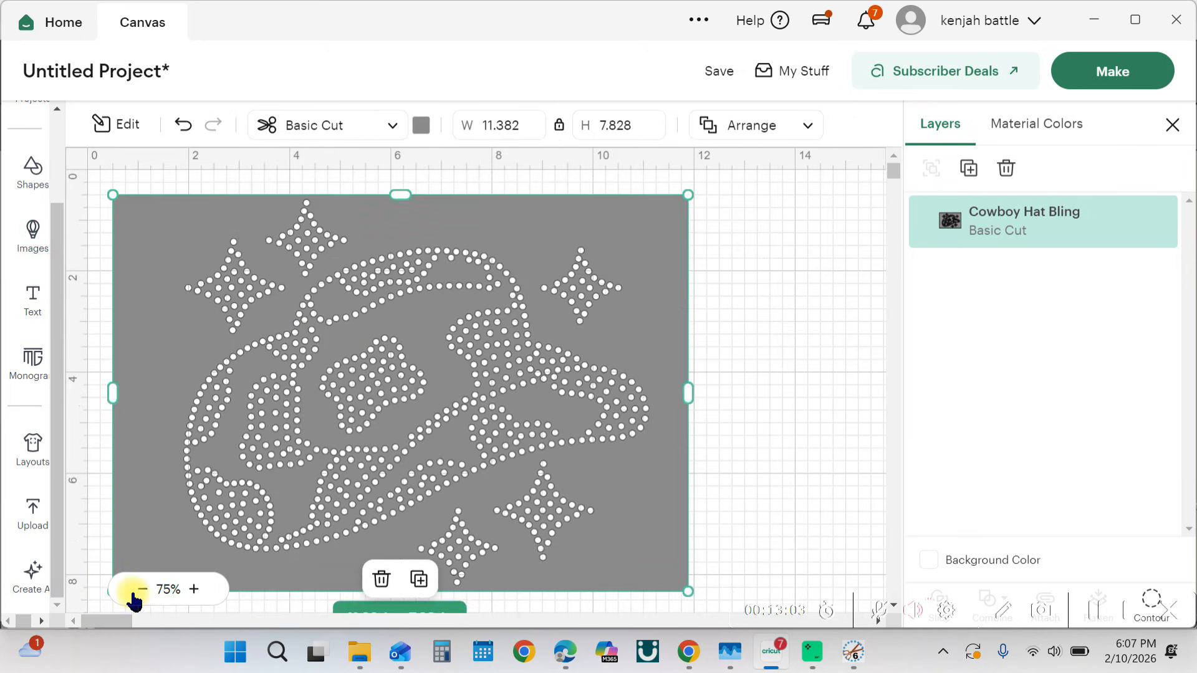
click(134, 597)
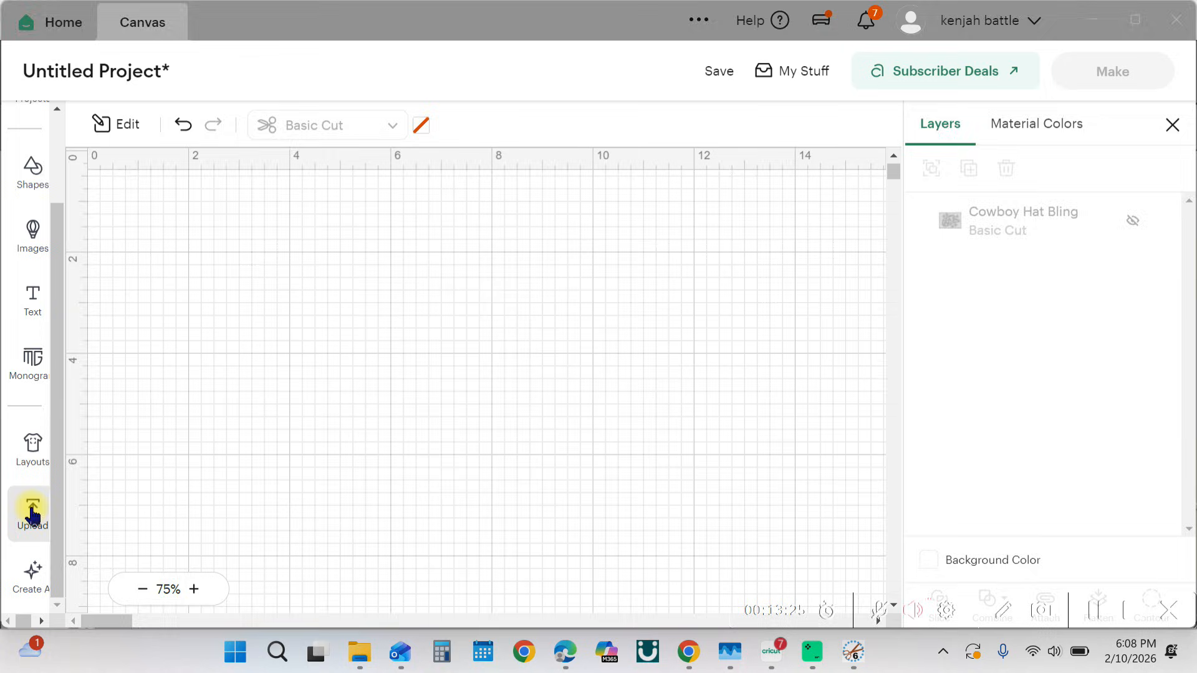
Step: Start another image upload and choose the original hat picture, Untitled design (61), from the Downloads folder
click(31, 513)
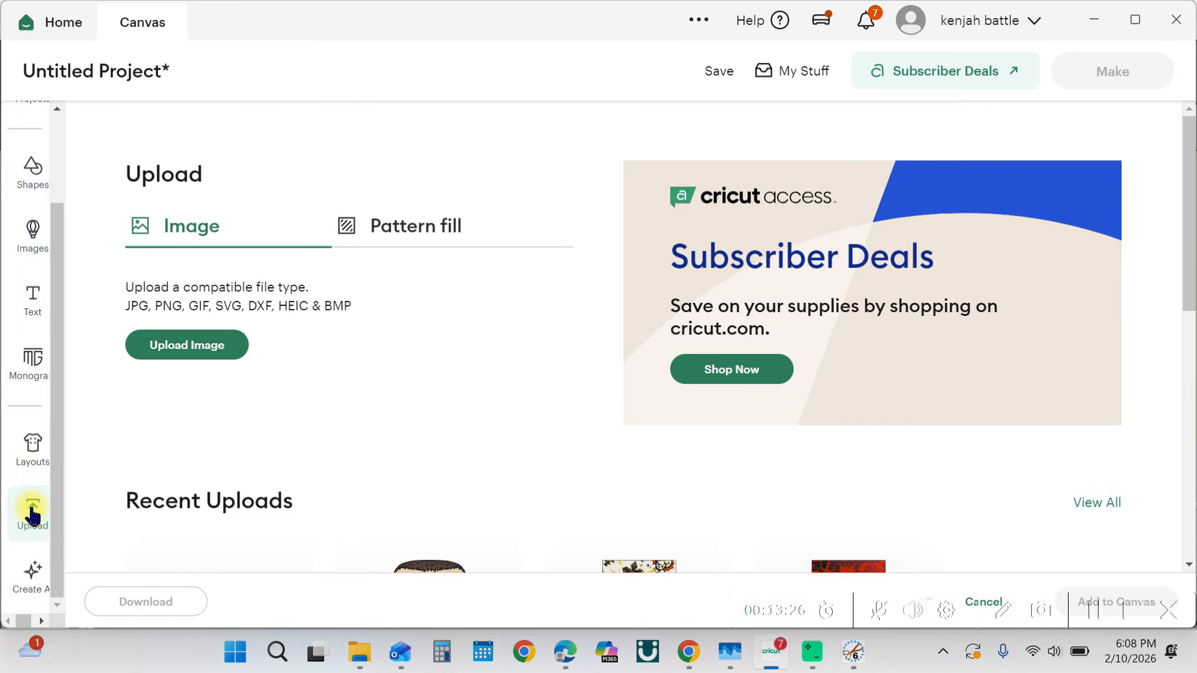
click(172, 354)
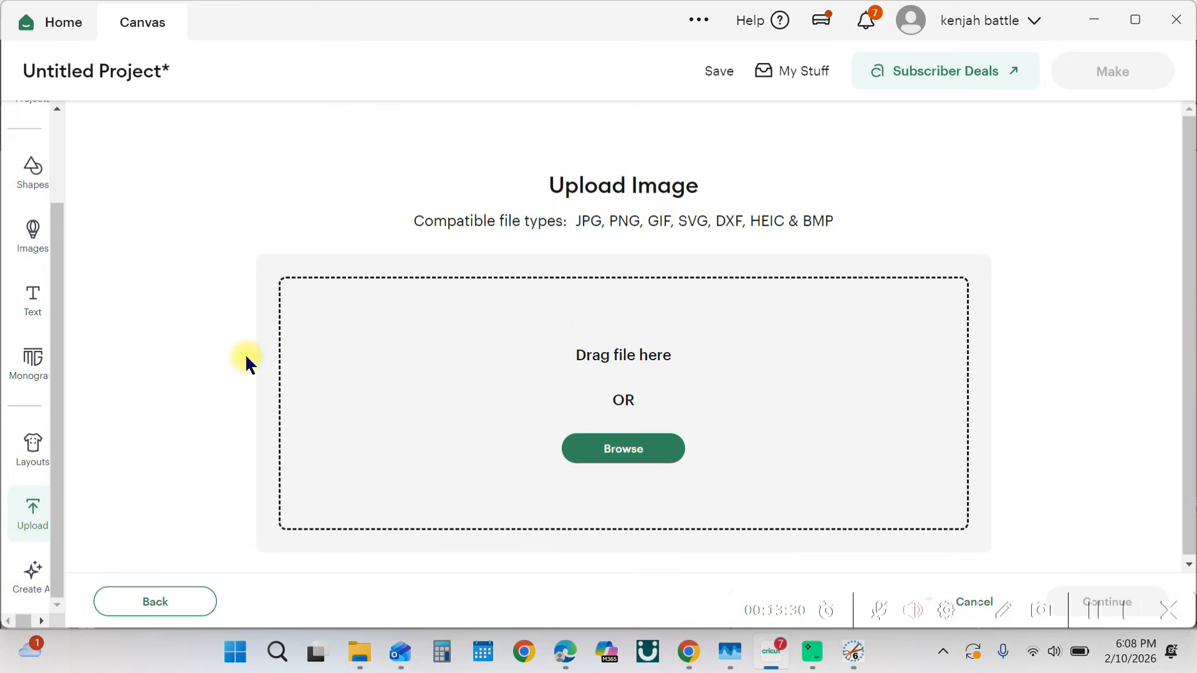
click(609, 459)
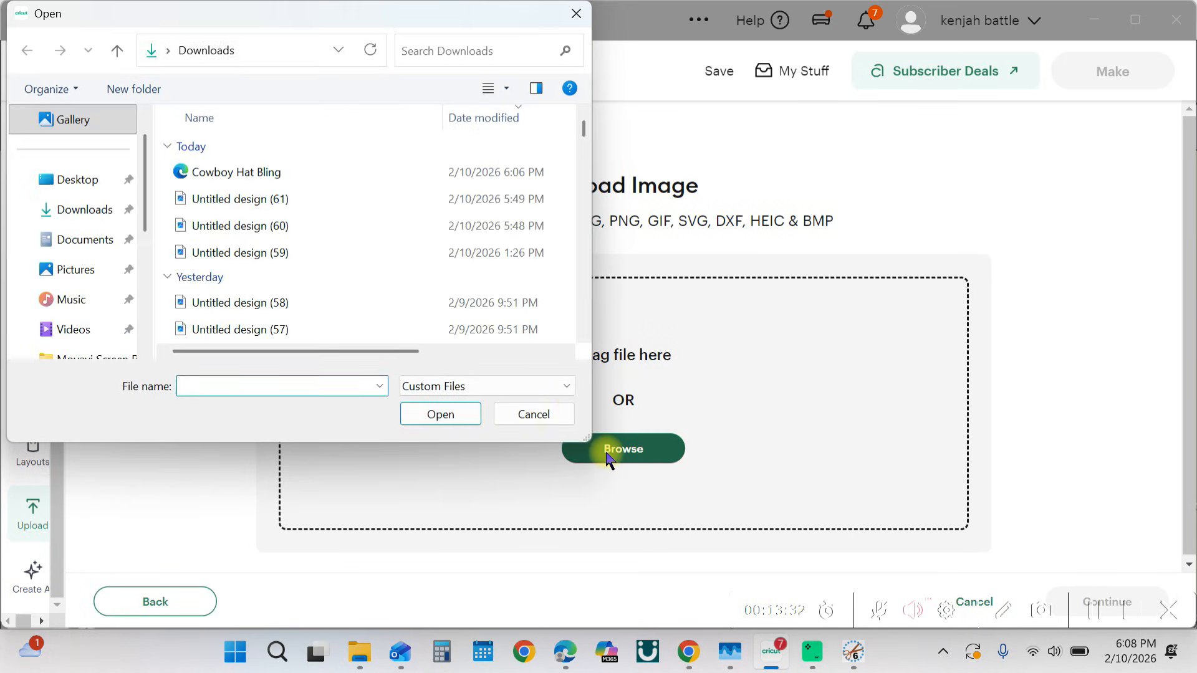
click(328, 198)
click(444, 414)
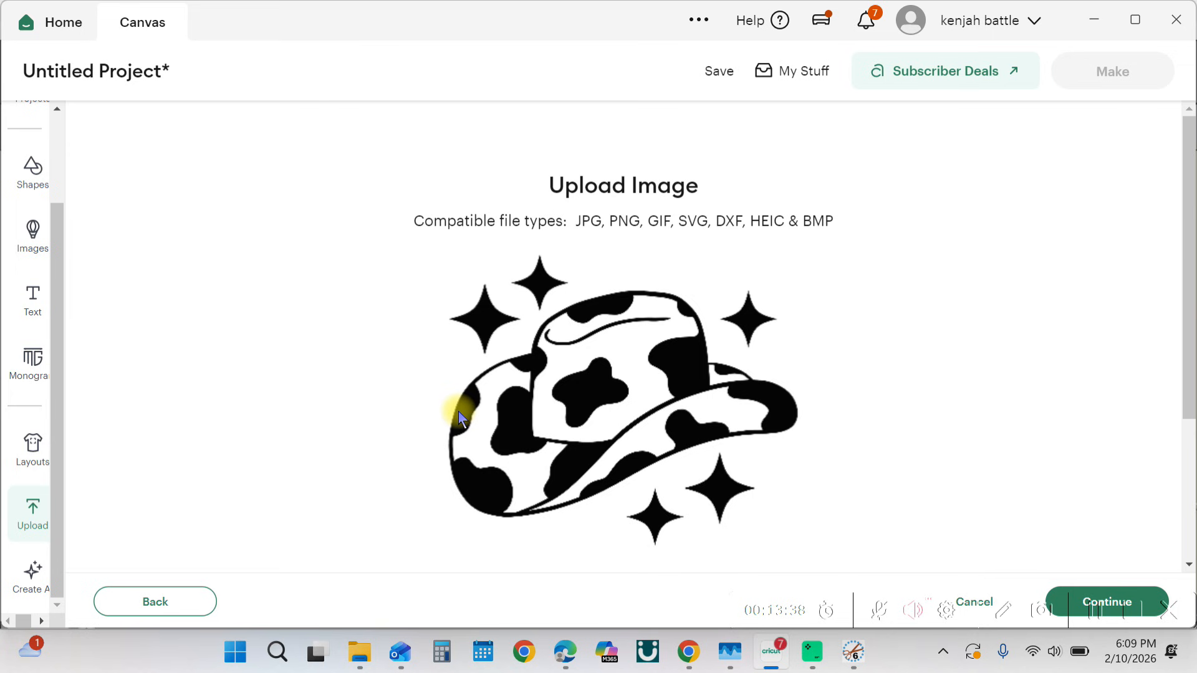
Step: Keep the hat picture's background as it is, convert it to a Single Layer image and upload it to the canvas
click(1086, 590)
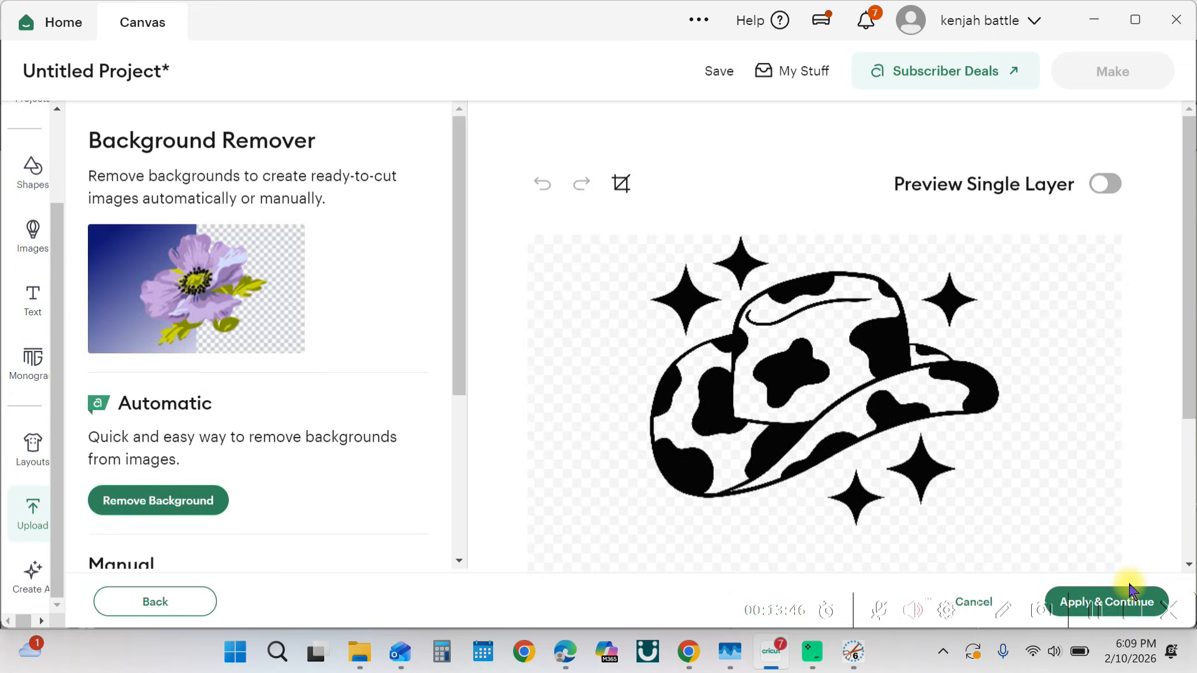
click(1130, 592)
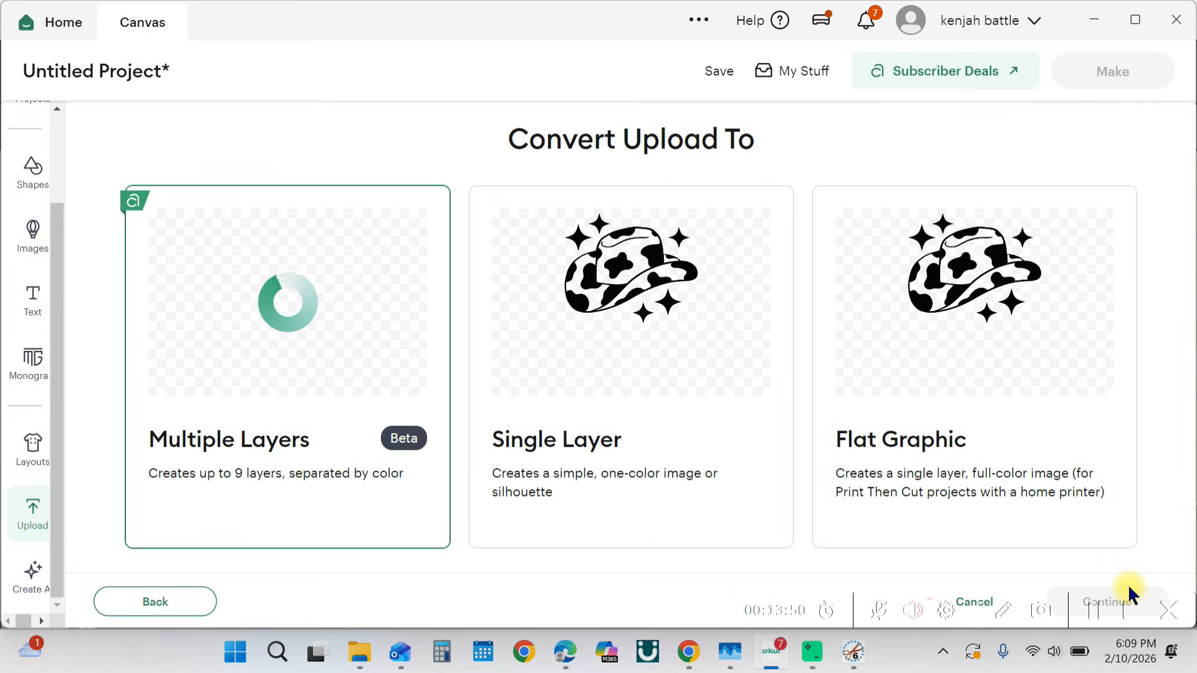
click(665, 340)
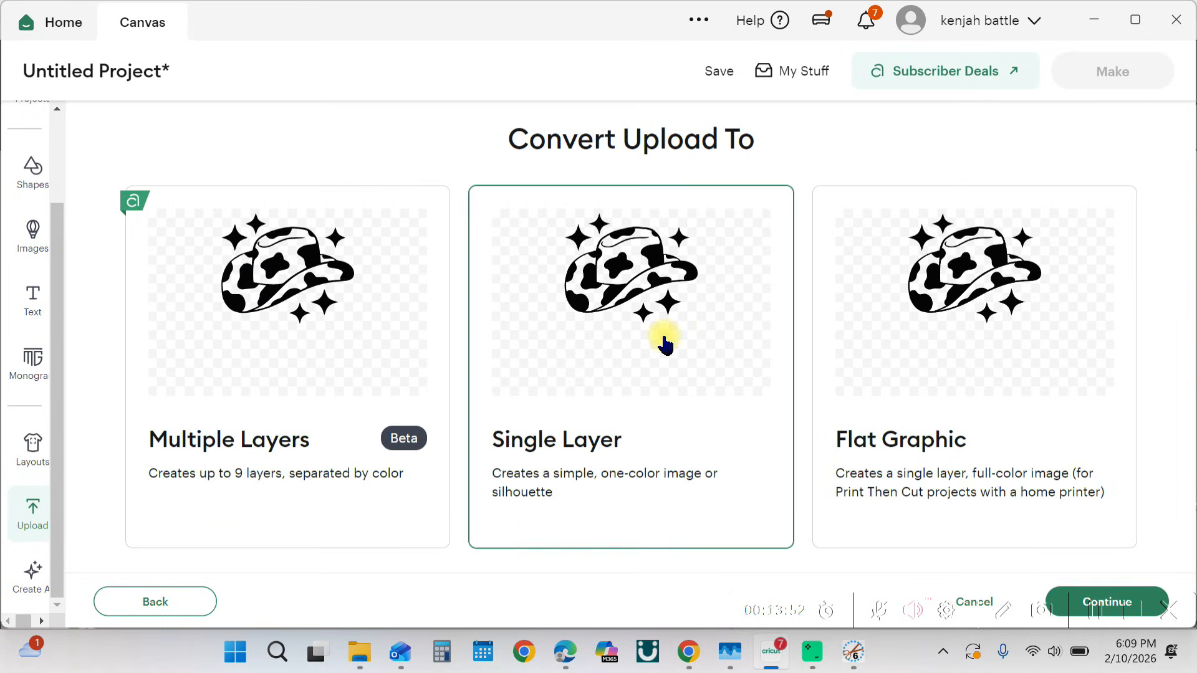
click(1093, 601)
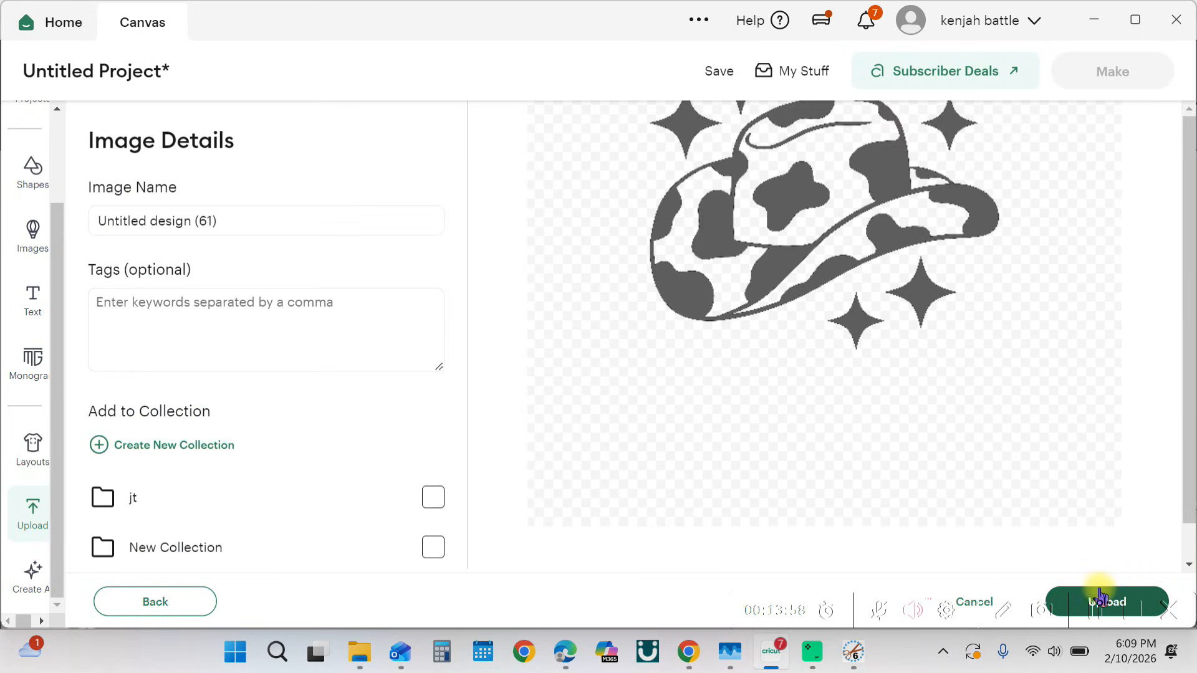
click(1094, 599)
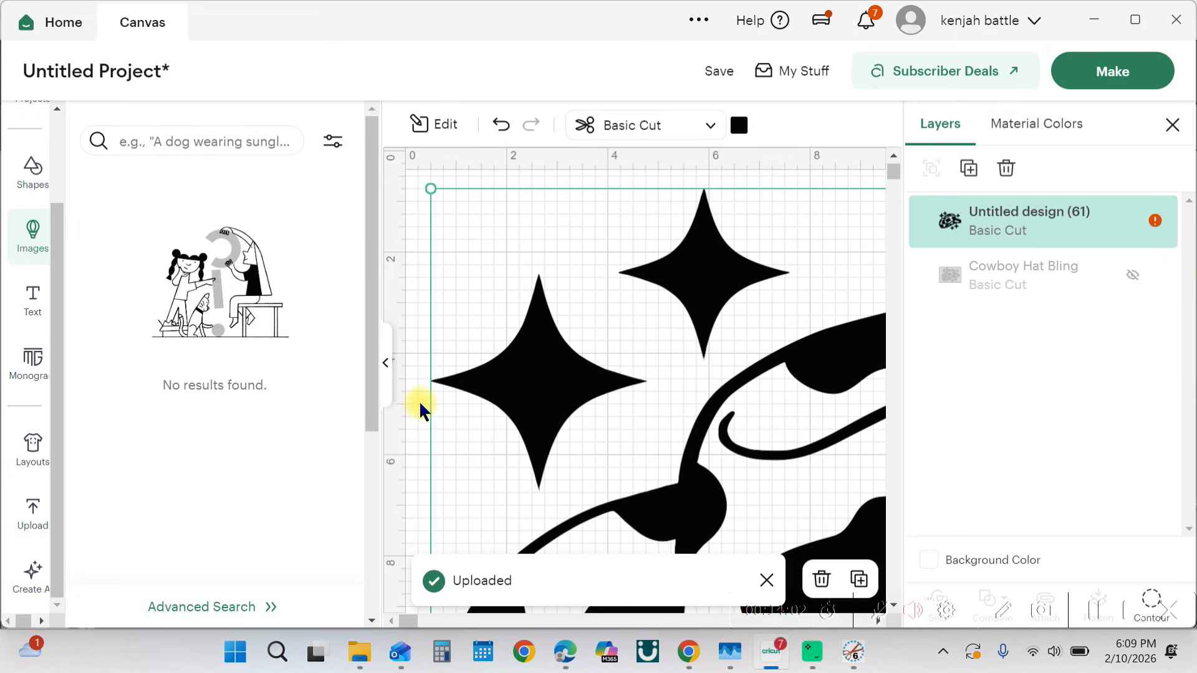
Step: Scale the black hat image down proportionally, move it to the right side of the canvas and deselect it
click(386, 364)
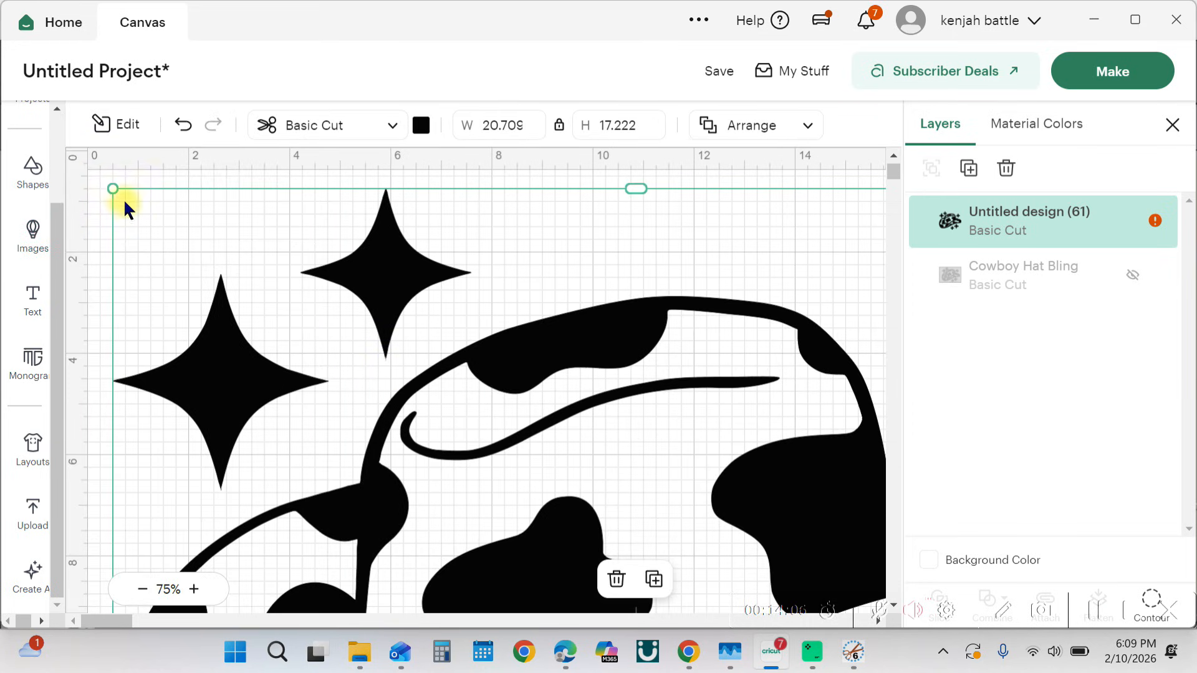
drag(113, 189, 521, 511)
drag(586, 564, 219, 240)
drag(116, 174, 349, 368)
drag(528, 469, 617, 296)
drag(438, 194, 692, 331)
drag(717, 421, 847, 437)
click(472, 311)
scroll(21, 309, up, 2)
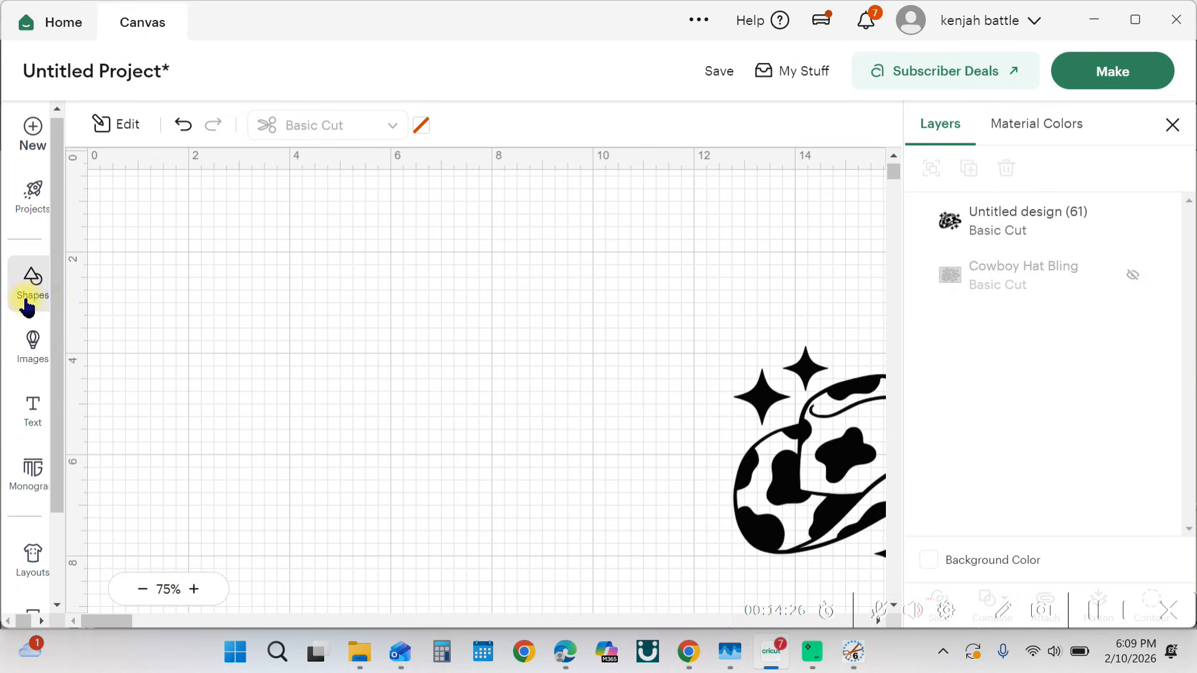
Step: Insert a basic square shape on the canvas and collapse the shape library
click(33, 283)
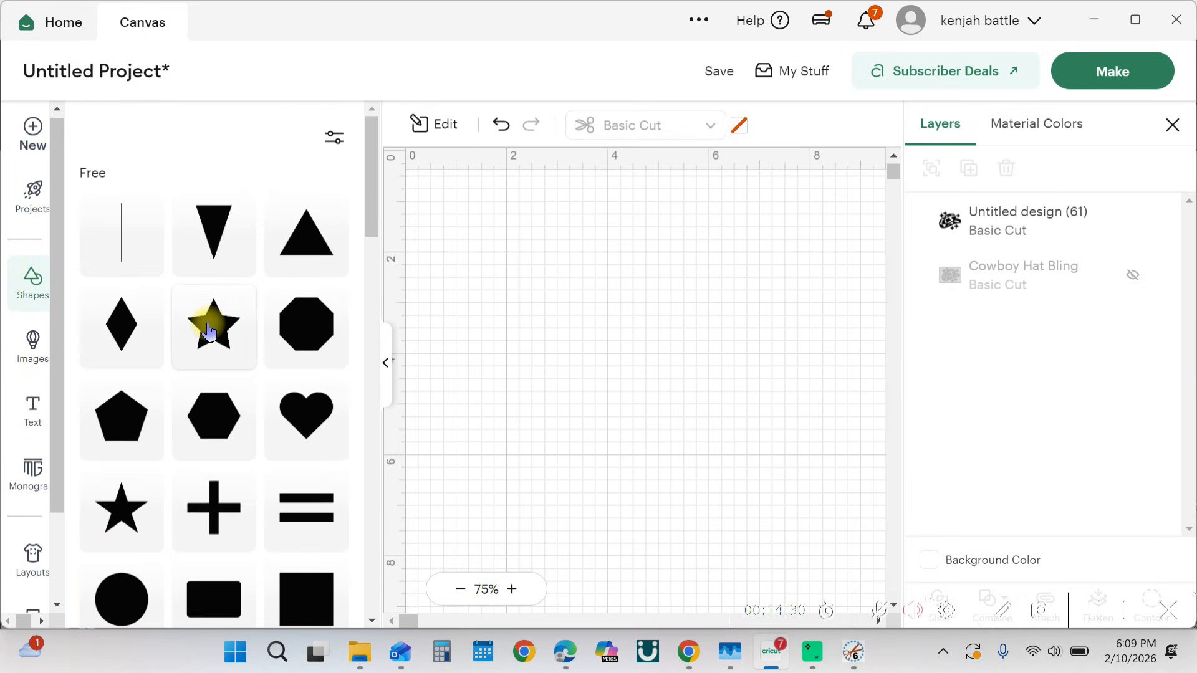
scroll(212, 329, down, 2)
click(307, 459)
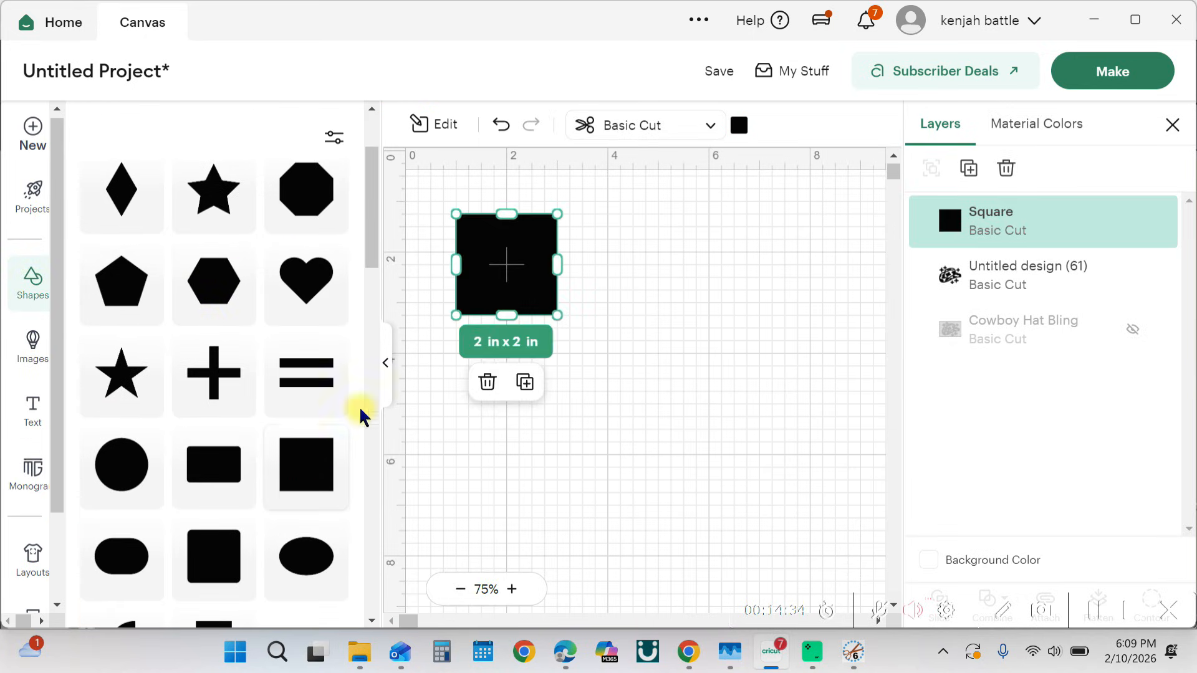
click(385, 371)
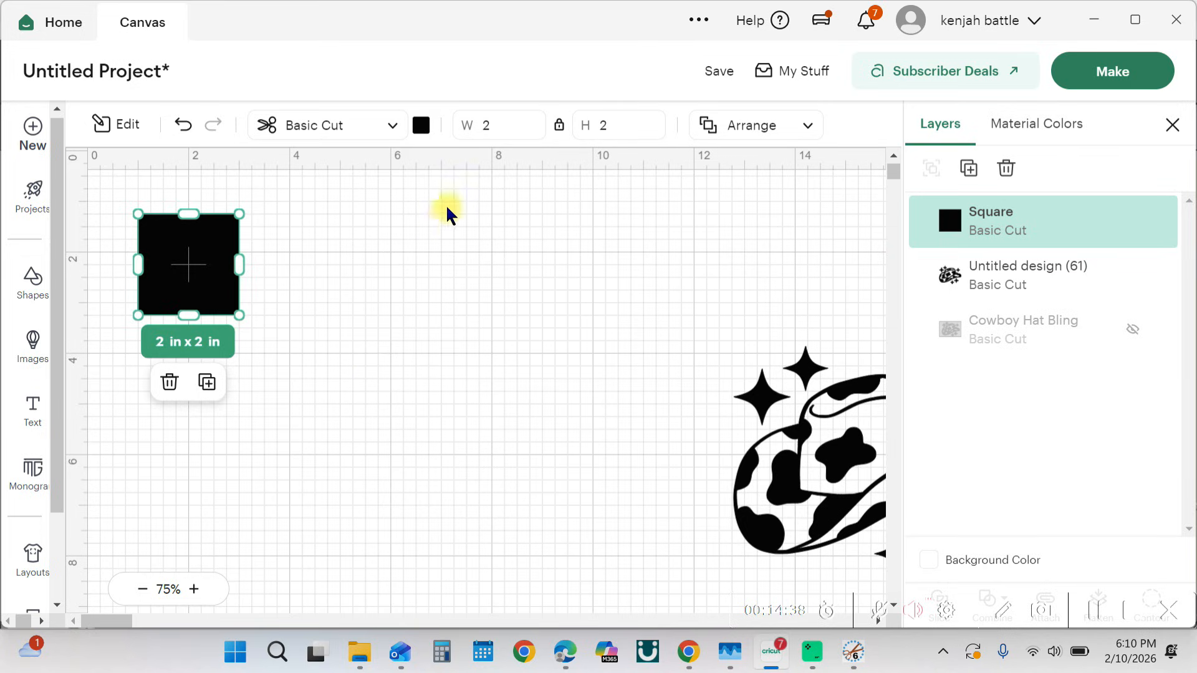
Step: Resize the square without keeping its proportions to 12 in wide and 8 in high
click(488, 127)
key(BackSpace)
text(12)
key(Return)
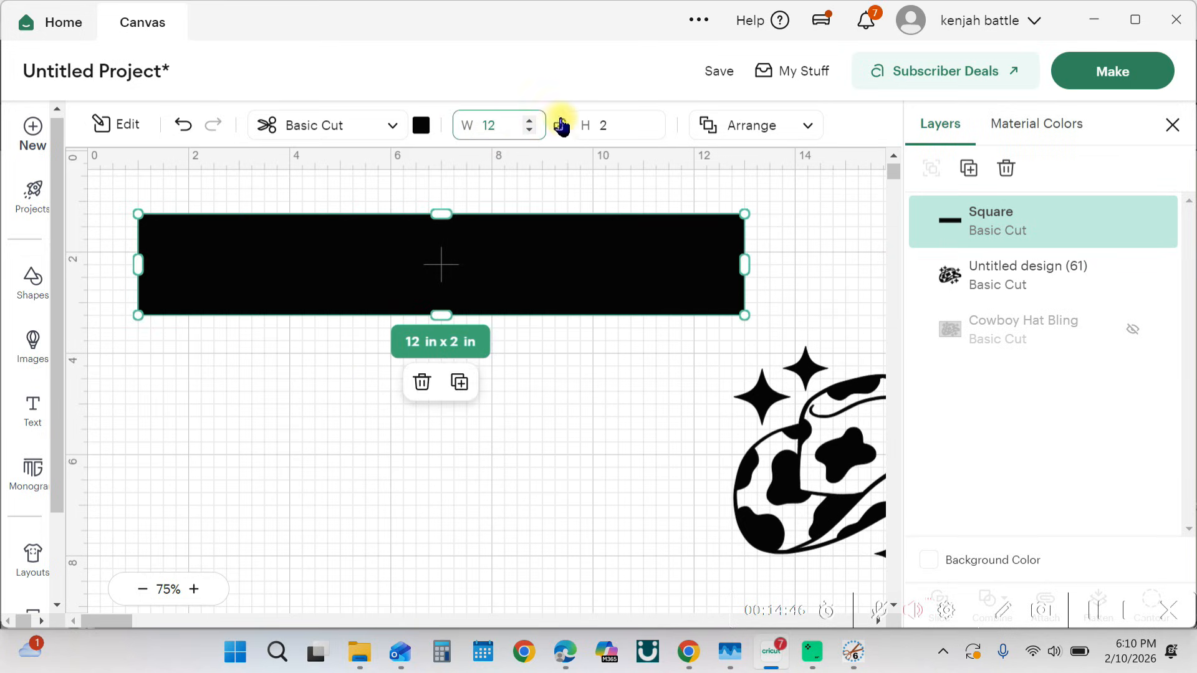
click(614, 125)
key(Return)
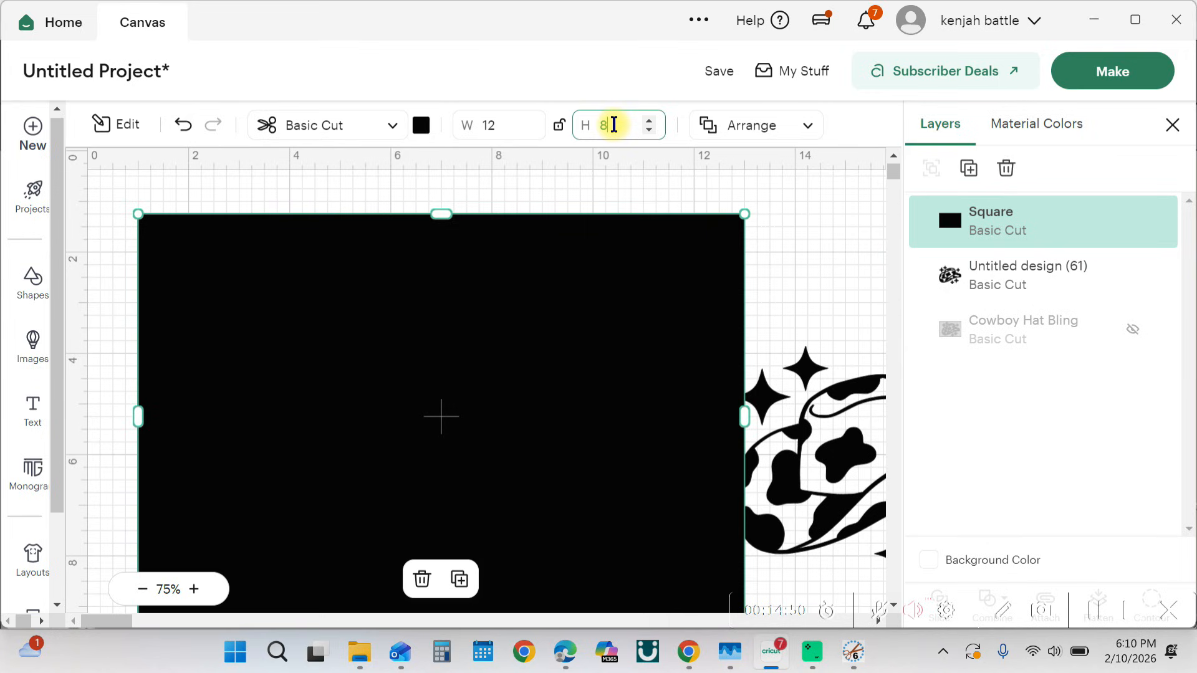
click(809, 231)
click(604, 348)
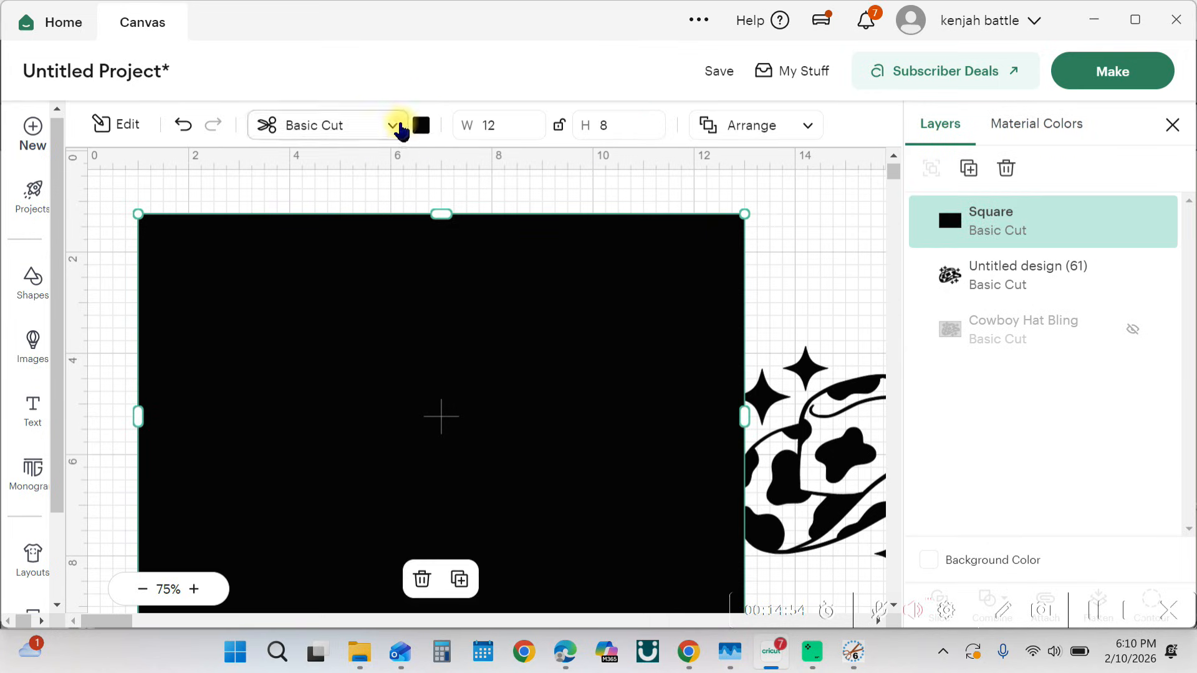
Step: Recolour the 12 by 8 in rectangle light blue and deselect it
click(421, 125)
click(512, 243)
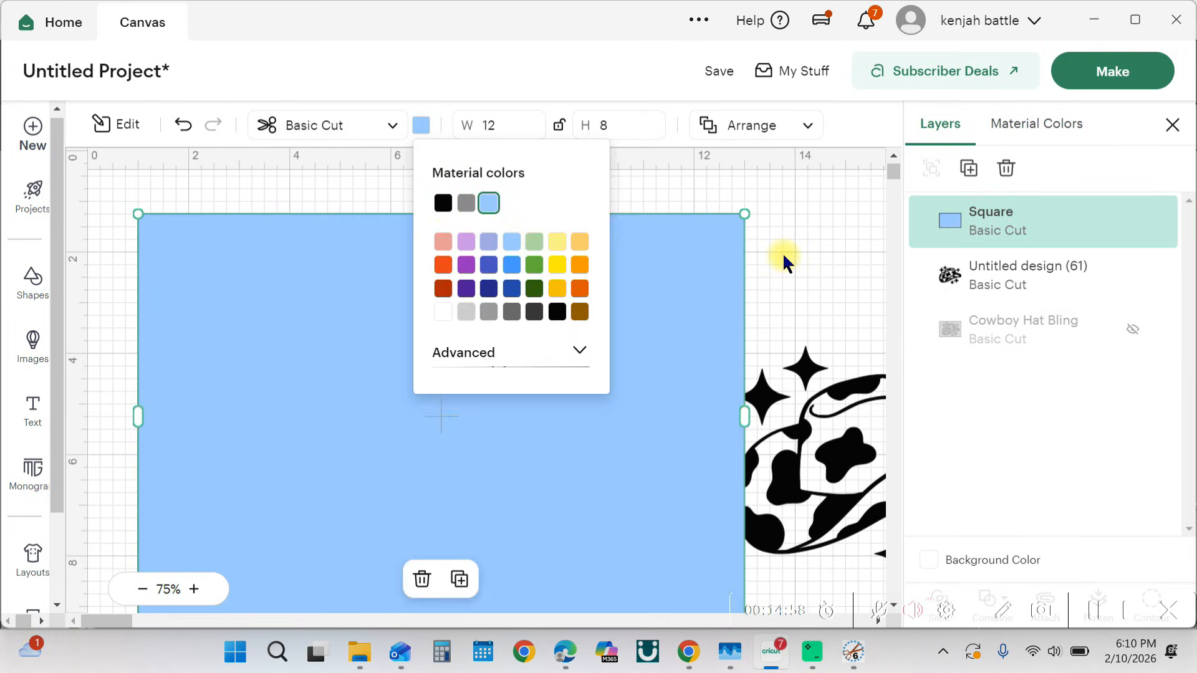
click(783, 256)
Step: Bring the black hat image forward over the blue rectangle and move it into the rectangle's upper-left corner
scroll(783, 256, down, 2)
click(138, 589)
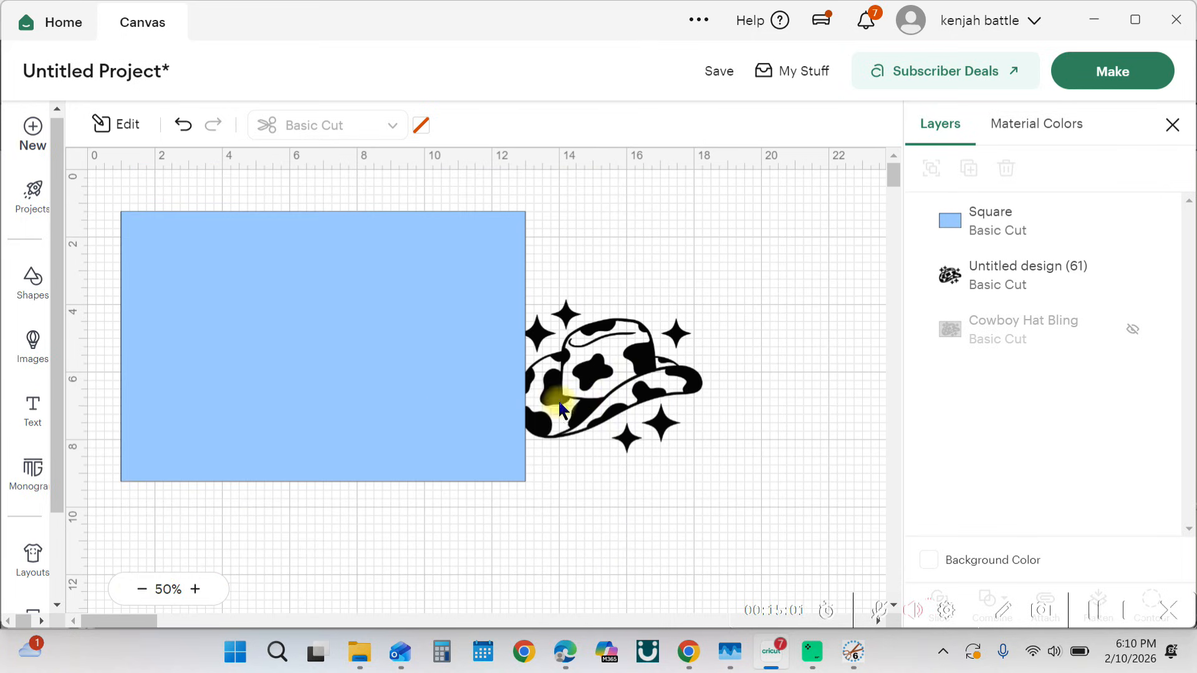
click(557, 390)
right_click(593, 409)
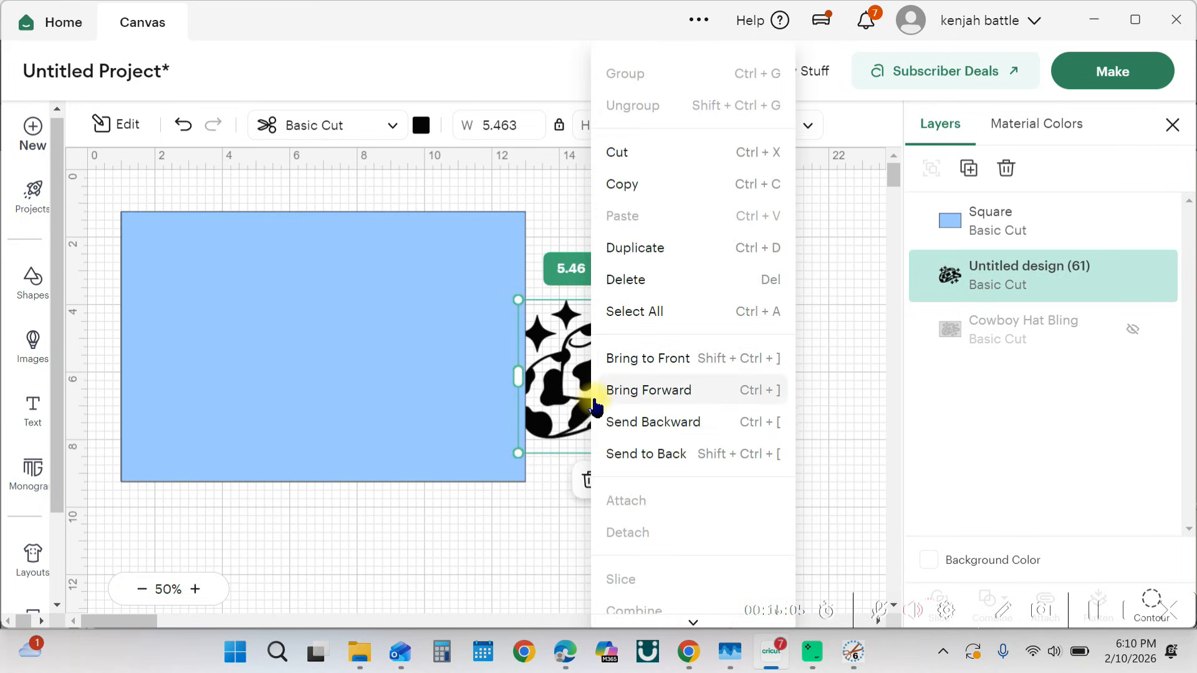
click(647, 390)
click(653, 484)
drag(634, 380, 270, 269)
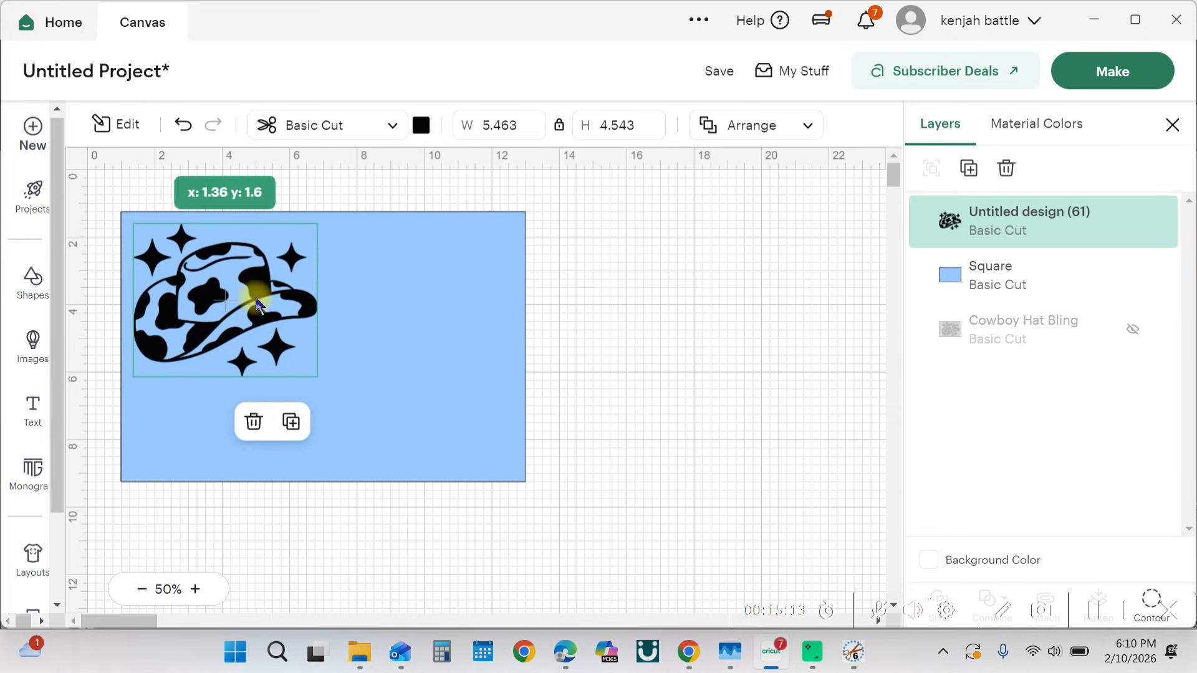
Step: Enlarge the hat proportionally to about 9.41 x 7.82 in, centre it on the blue rectangle and hide the Square layer
drag(319, 377, 444, 444)
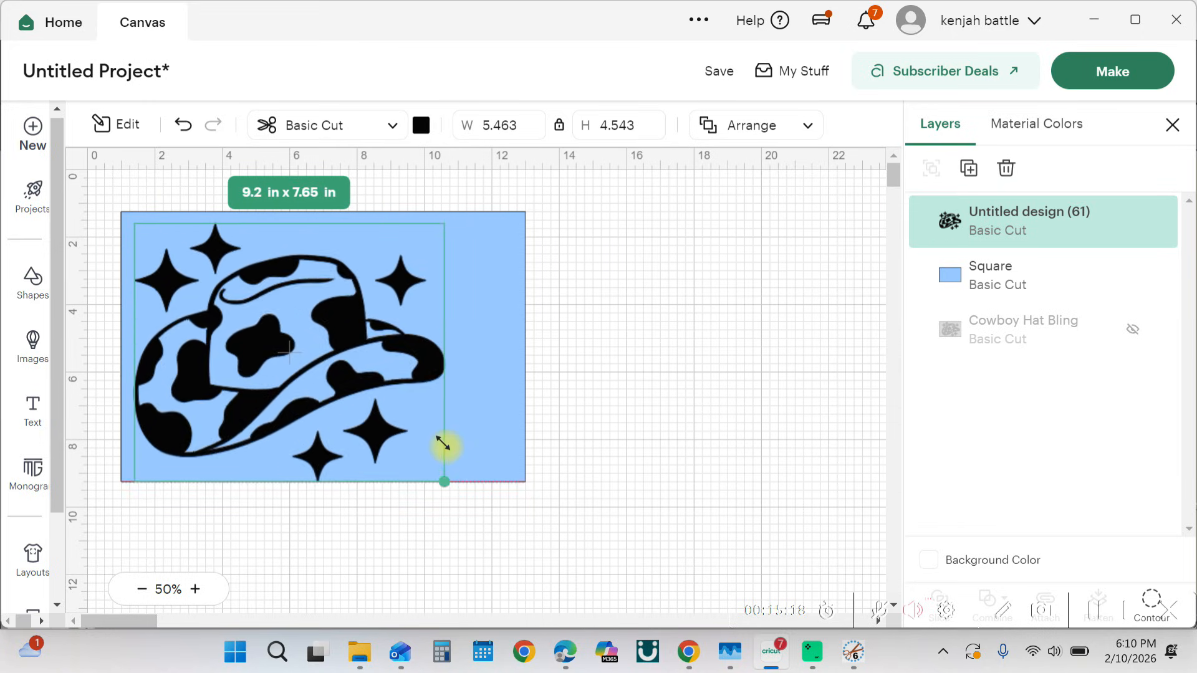
drag(326, 339, 336, 334)
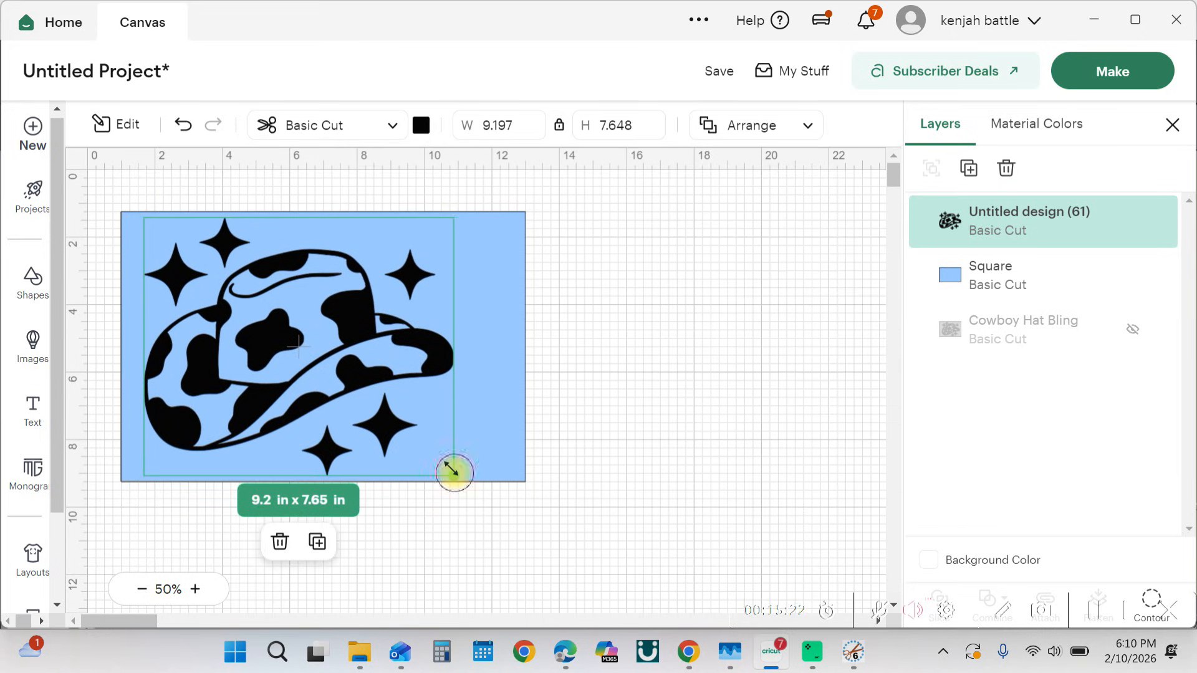
drag(454, 473, 460, 474)
drag(381, 375, 397, 382)
click(700, 382)
click(496, 414)
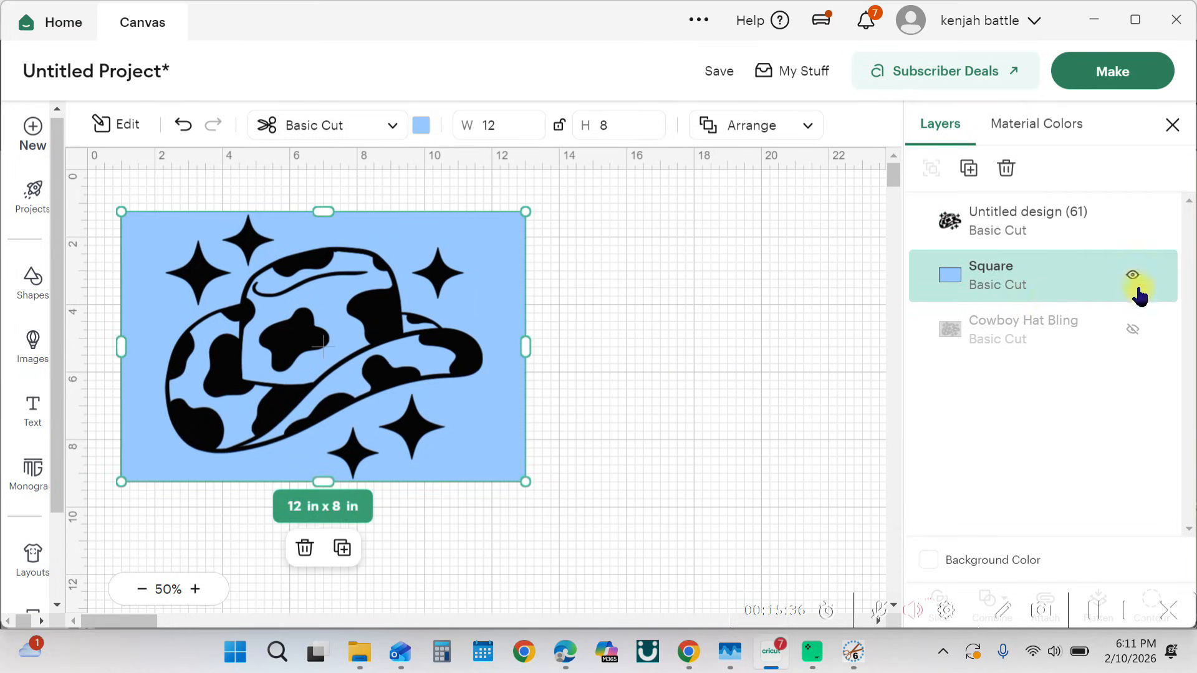
click(1134, 276)
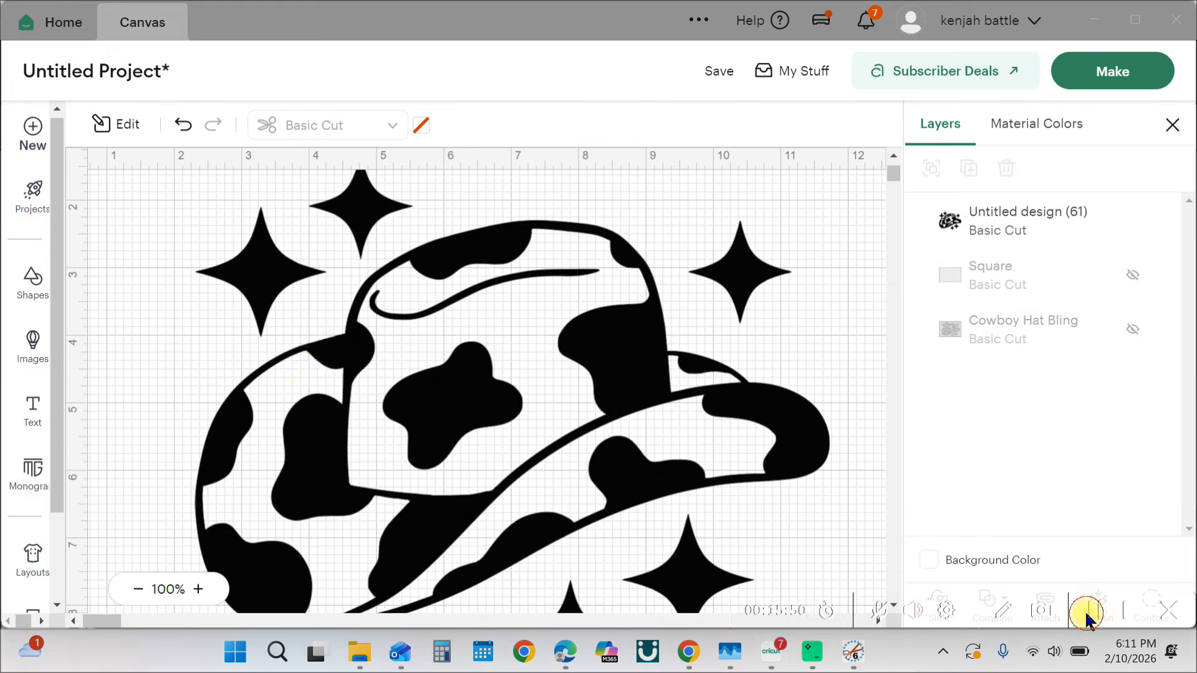
Step: Insert a basic circle shape and move it beside the hat's leftmost star
click(33, 283)
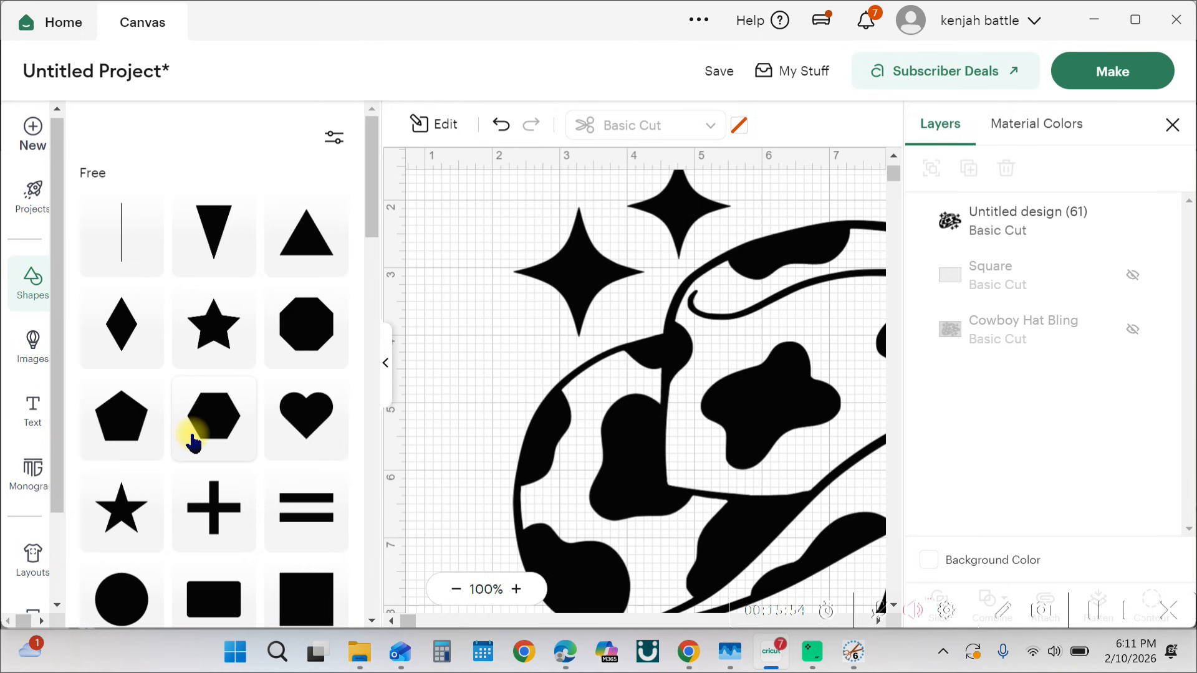
scroll(196, 436, down, 3)
click(119, 412)
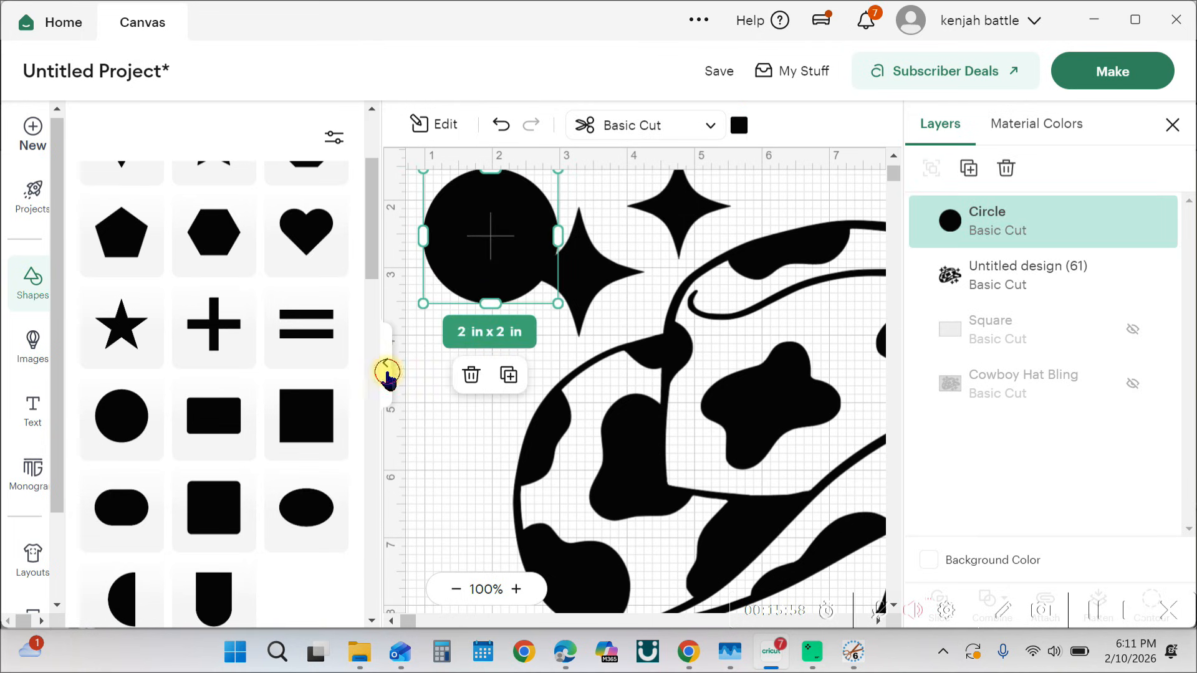
click(387, 373)
drag(187, 235, 174, 305)
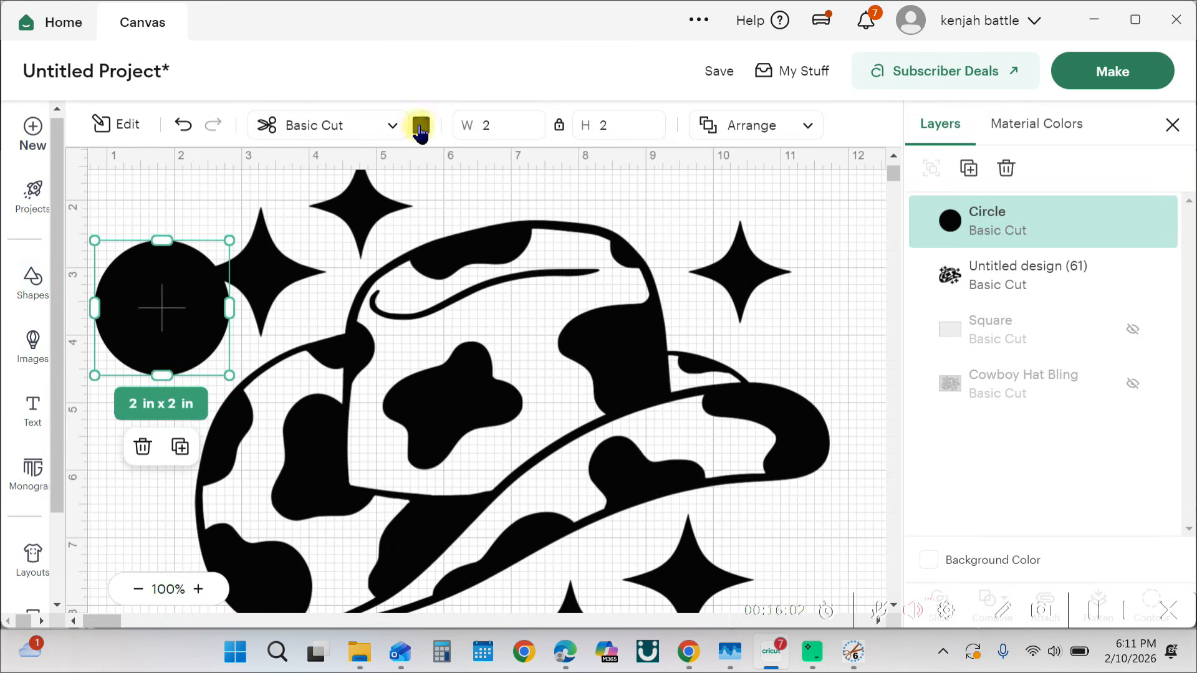
Step: Recolour the circle medium grey and set its width to 0.134 in with the proportions locked
click(421, 128)
click(487, 312)
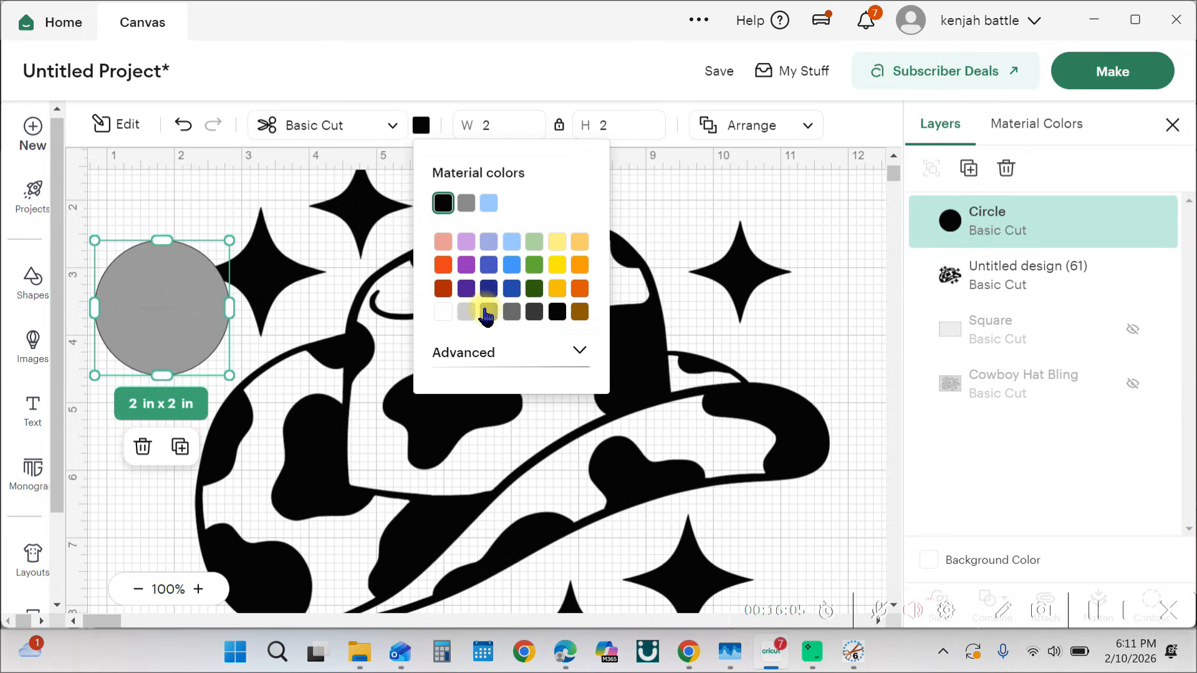
click(418, 298)
click(192, 300)
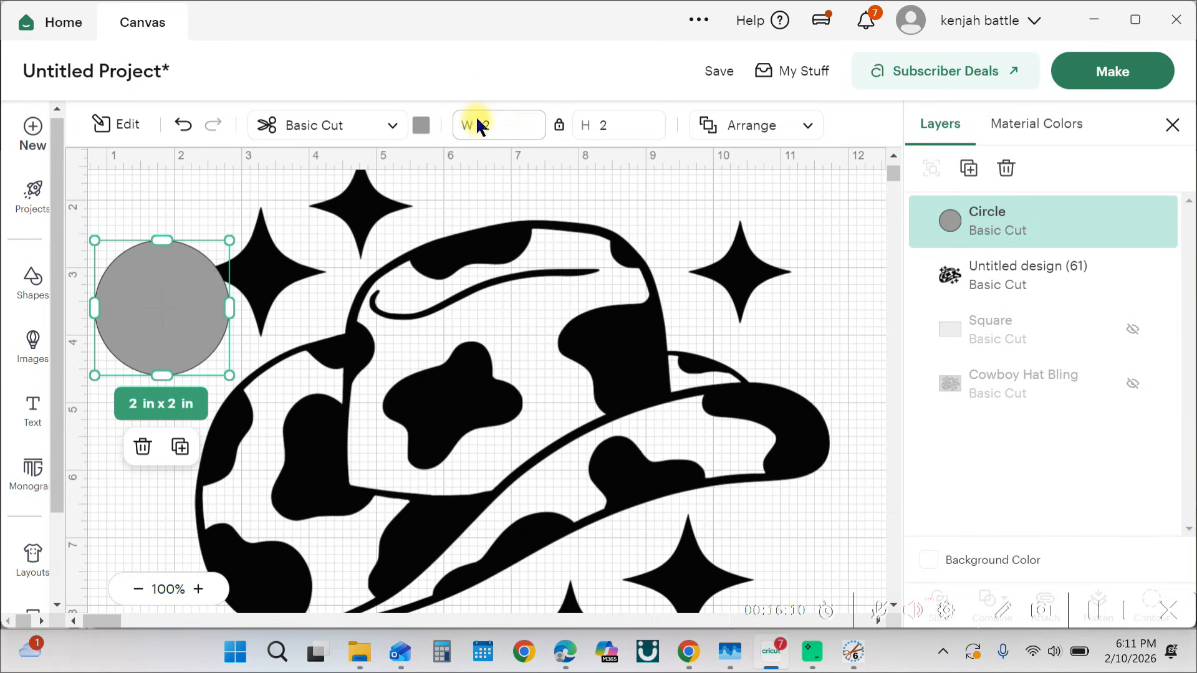
click(494, 118)
text(.134)
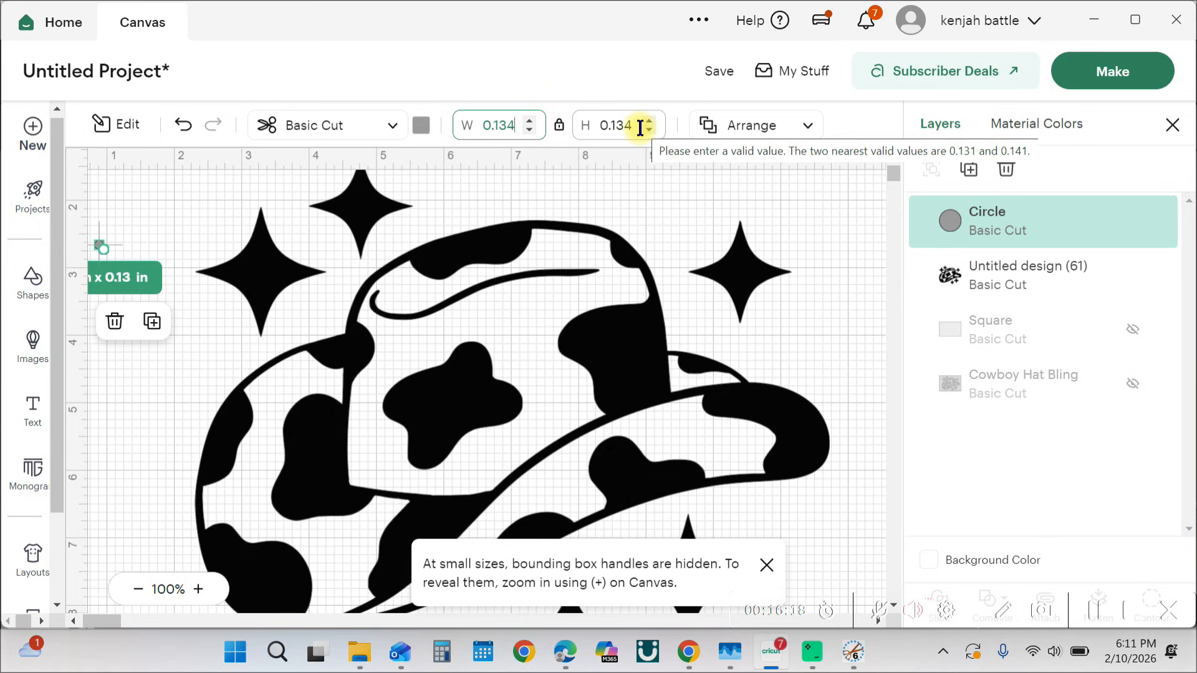
Step: Place the small grey circle on the left tip of the hat's leftmost star
click(198, 590)
drag(160, 392, 298, 318)
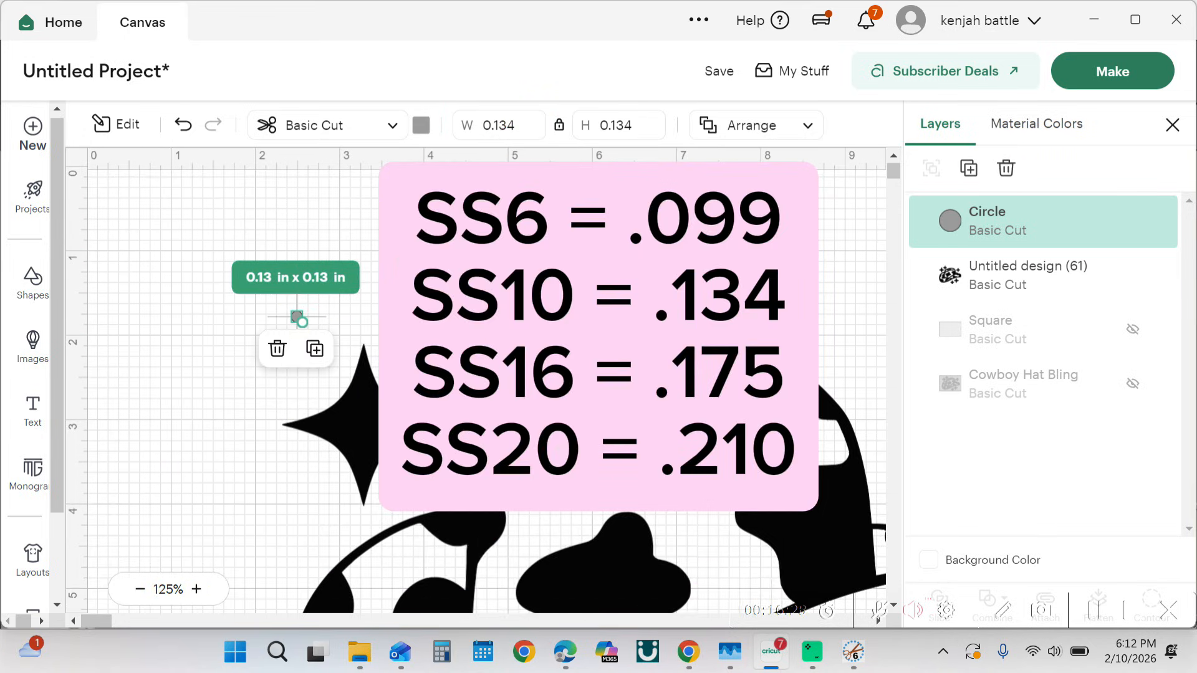
scroll(270, 391, down, 1)
click(270, 394)
drag(295, 241, 286, 346)
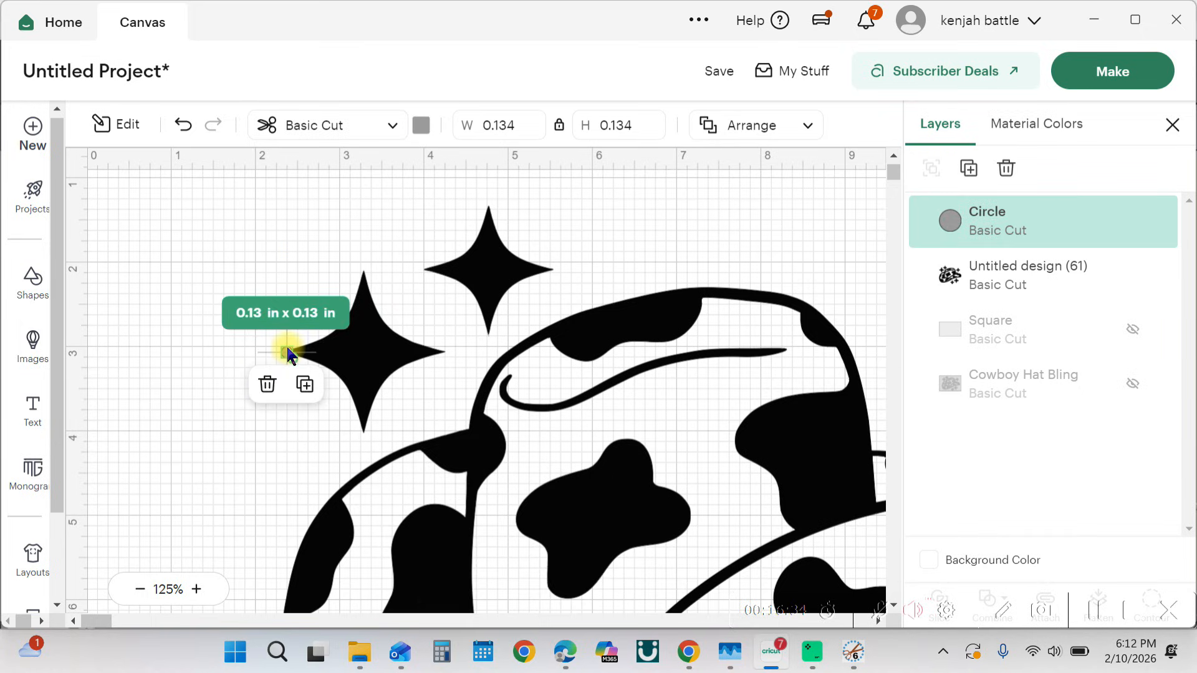
Step: Duplicate the small circle and place copies on the top, right and bottom tips of the leftmost star
click(305, 383)
click(290, 397)
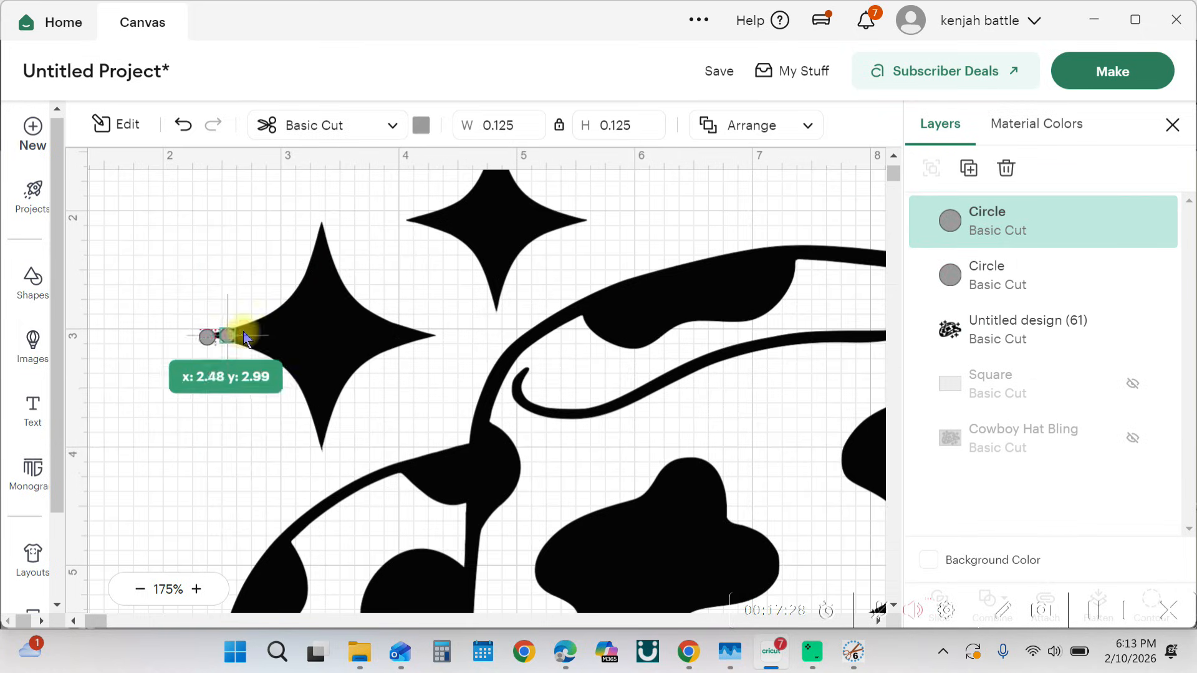
drag(234, 337, 322, 232)
click(337, 312)
drag(383, 285, 428, 335)
click(445, 423)
click(492, 396)
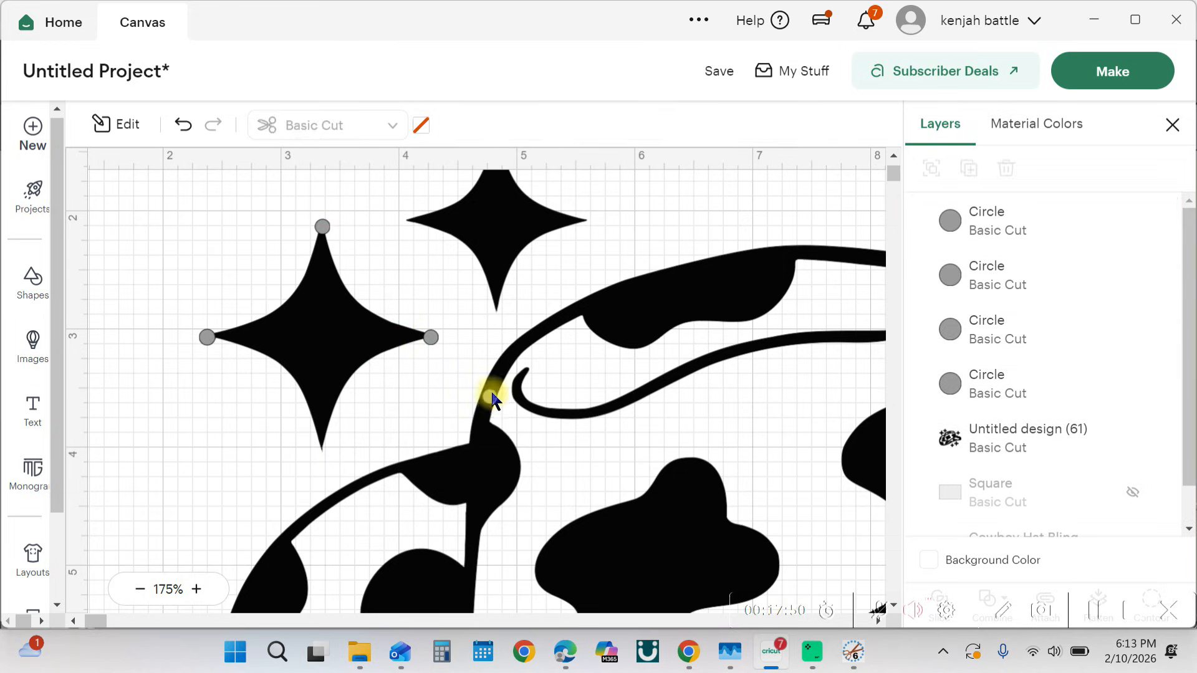
drag(491, 396, 322, 444)
click(115, 392)
Step: Duplicate the left tip circle and place one copy at each of the star's four inner corners
click(207, 338)
click(225, 422)
drag(266, 397, 286, 304)
click(307, 387)
drag(346, 364, 354, 369)
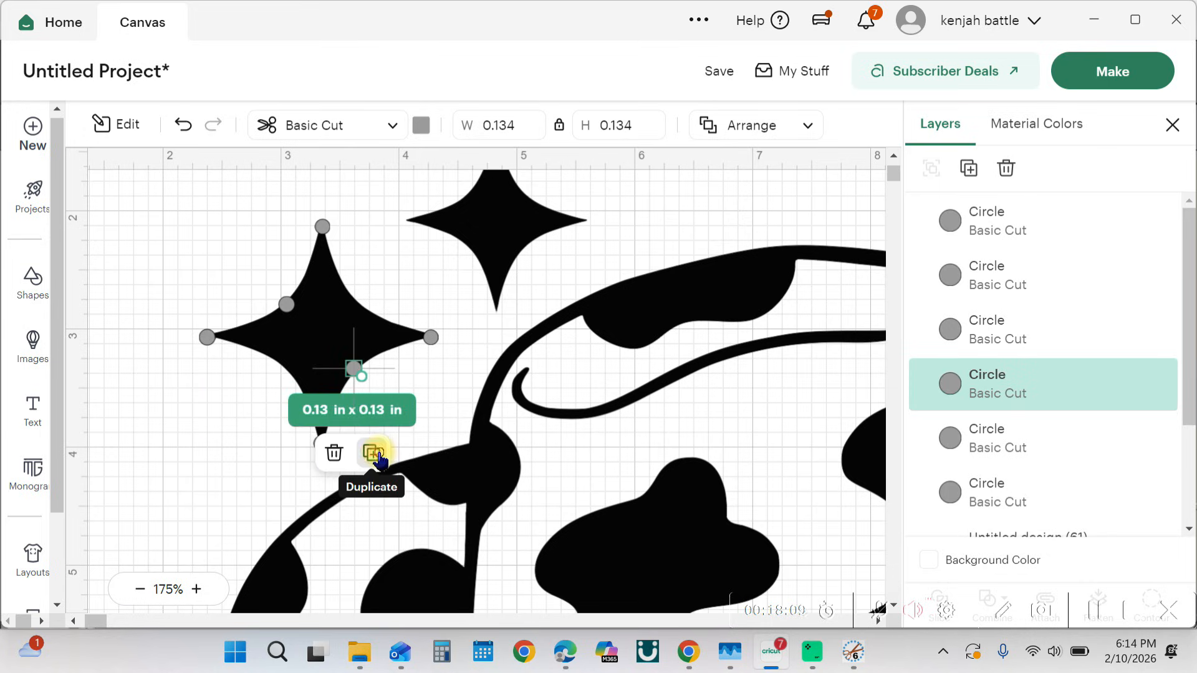
click(374, 451)
drag(413, 427, 287, 368)
click(308, 451)
drag(347, 428, 362, 303)
Step: Add duplicated circles along the star's edges between the tips and inner corners, spacing those on the left point evenly
click(383, 390)
drag(421, 362, 232, 336)
click(253, 421)
drag(291, 396, 409, 335)
click(429, 419)
drag(467, 394, 335, 369)
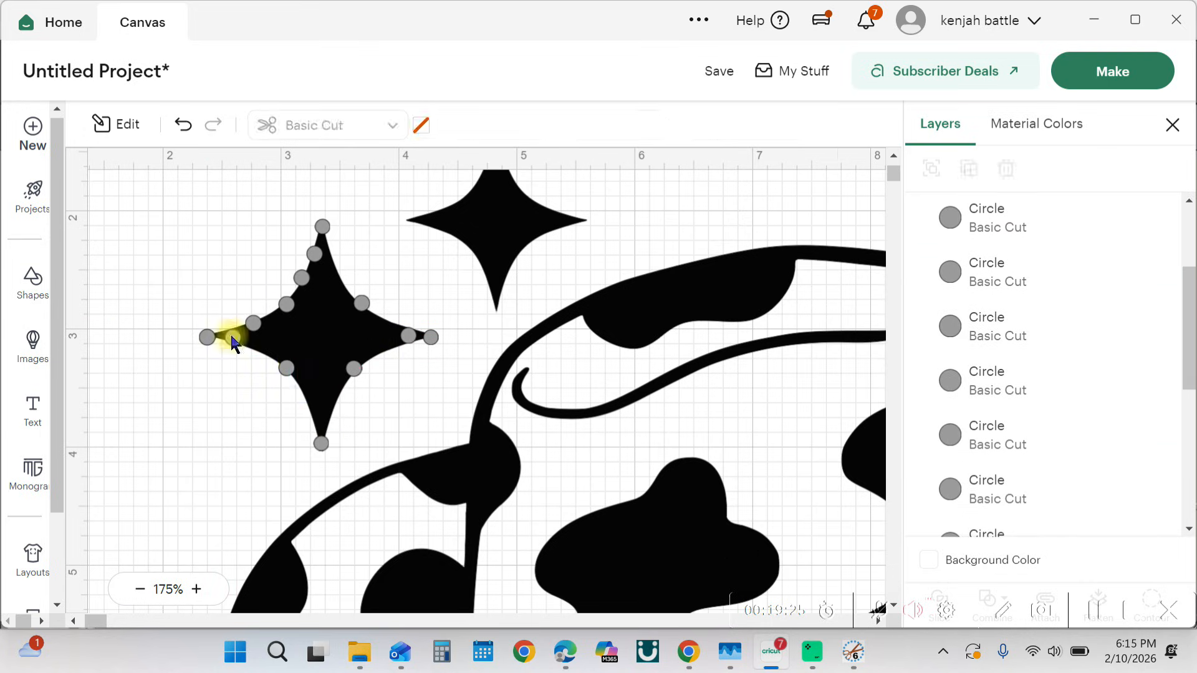
drag(233, 337, 235, 329)
click(256, 414)
drag(291, 390, 246, 347)
click(271, 430)
drag(308, 406, 275, 353)
Step: Complete the star's remaining edges with duplicated circles and fill its interior with evenly spaced copies
click(335, 497)
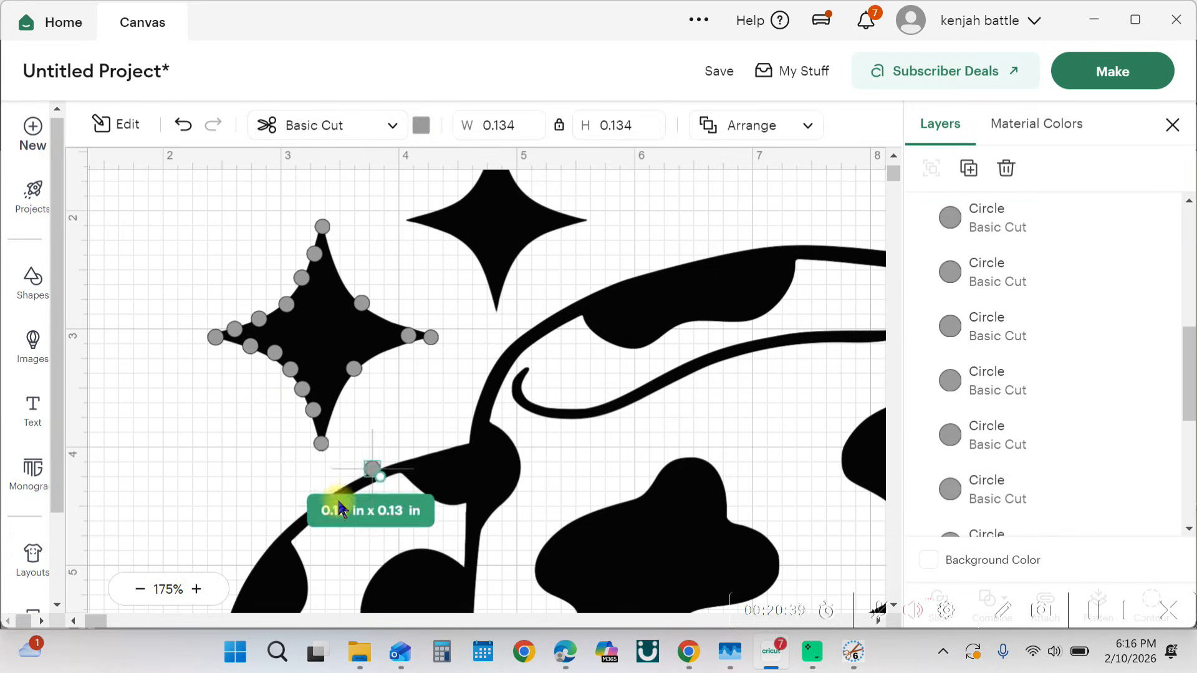
click(357, 491)
drag(372, 473, 347, 388)
drag(428, 414, 393, 345)
click(420, 428)
drag(430, 381, 317, 335)
click(339, 359)
click(365, 427)
drag(405, 402, 329, 369)
click(187, 404)
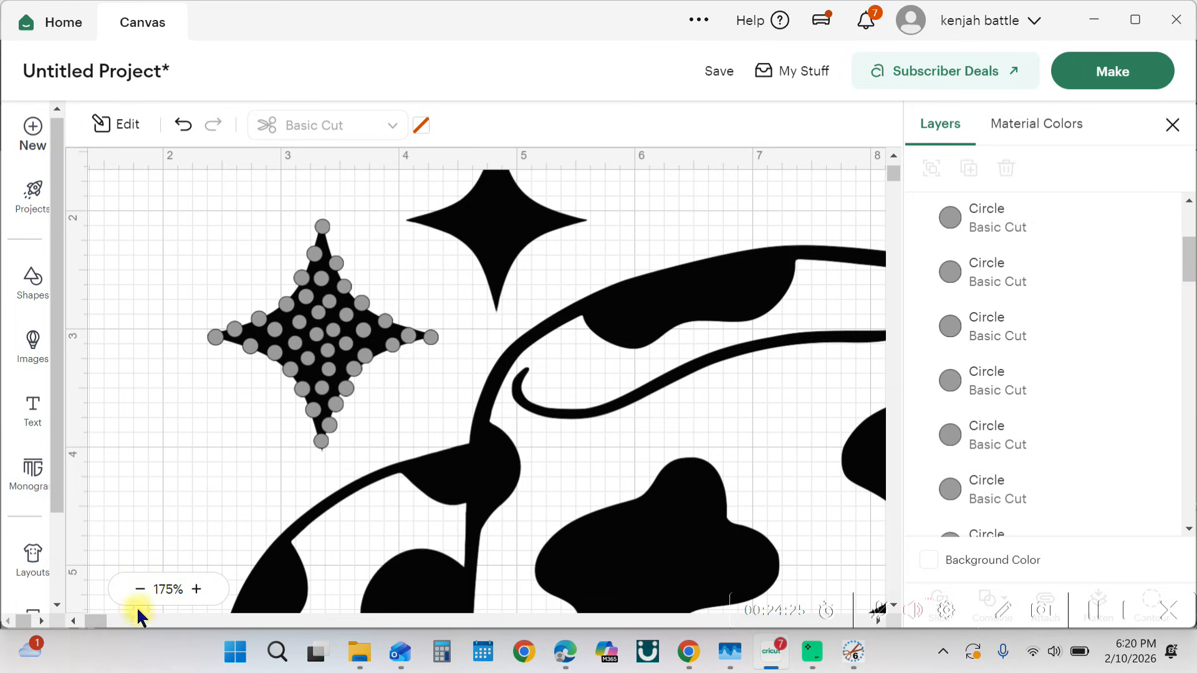
Step: View the whole design at 50% zoom and toggle the hat layer's visibility to examine the circle star on its own
click(141, 590)
click(141, 590)
click(140, 590)
click(140, 590)
click(140, 590)
click(302, 336)
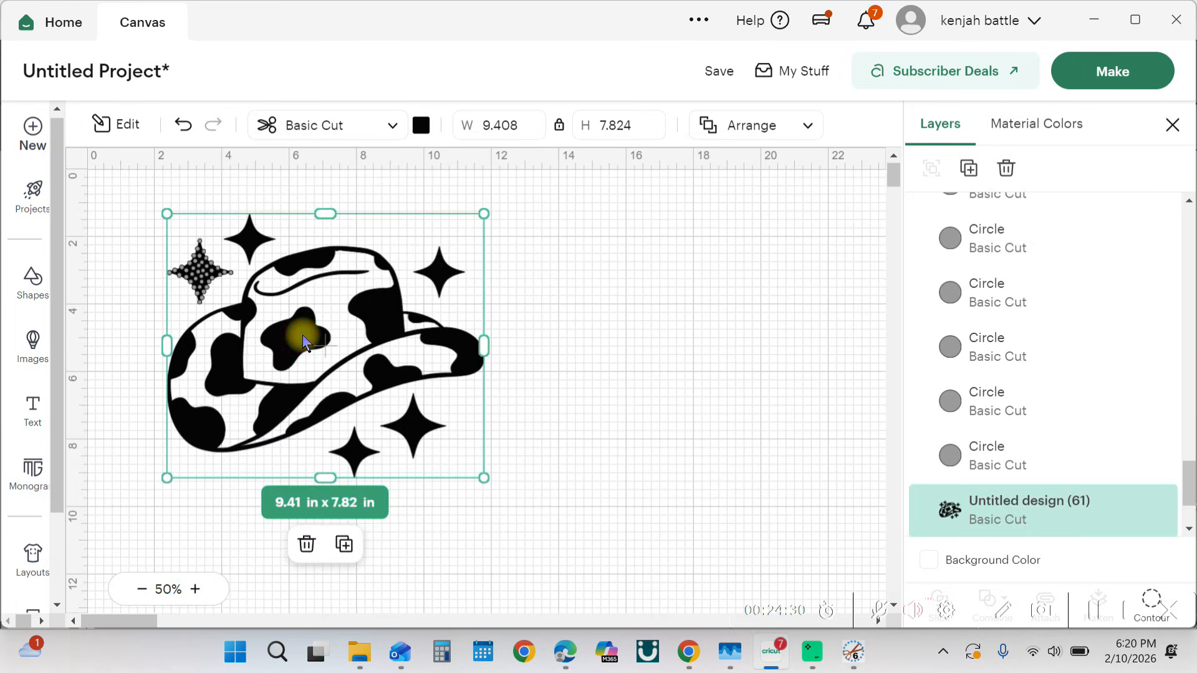
click(1130, 510)
click(1130, 511)
click(1130, 510)
click(1130, 510)
click(1130, 510)
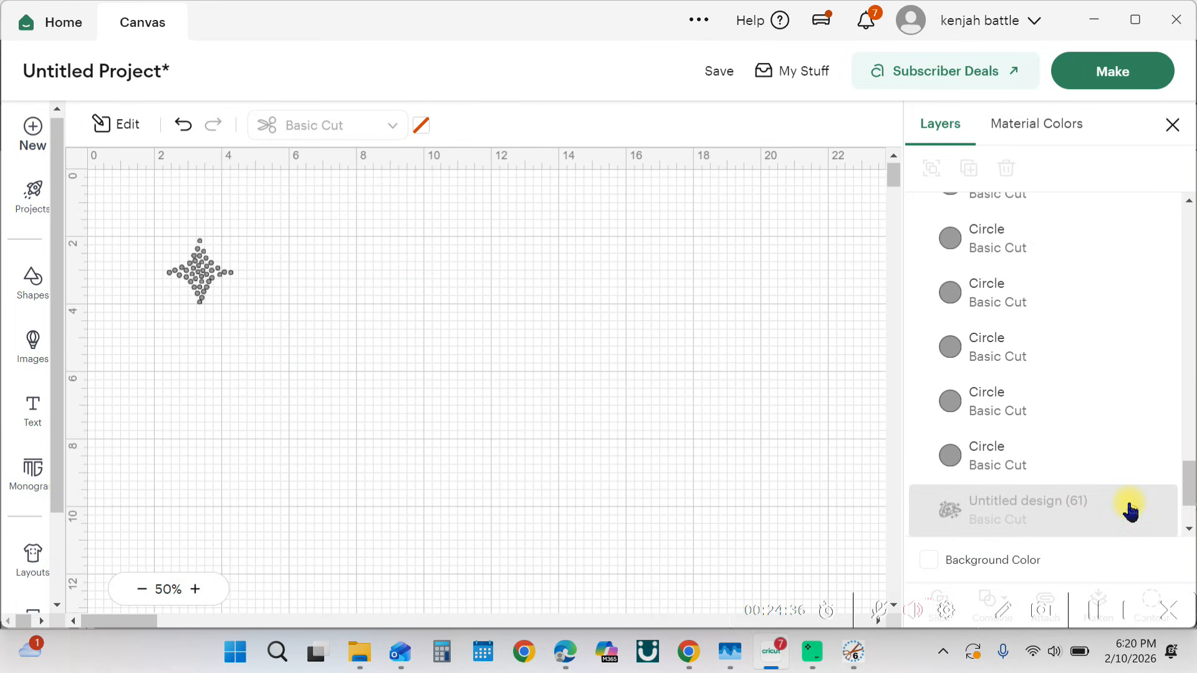
click(1130, 510)
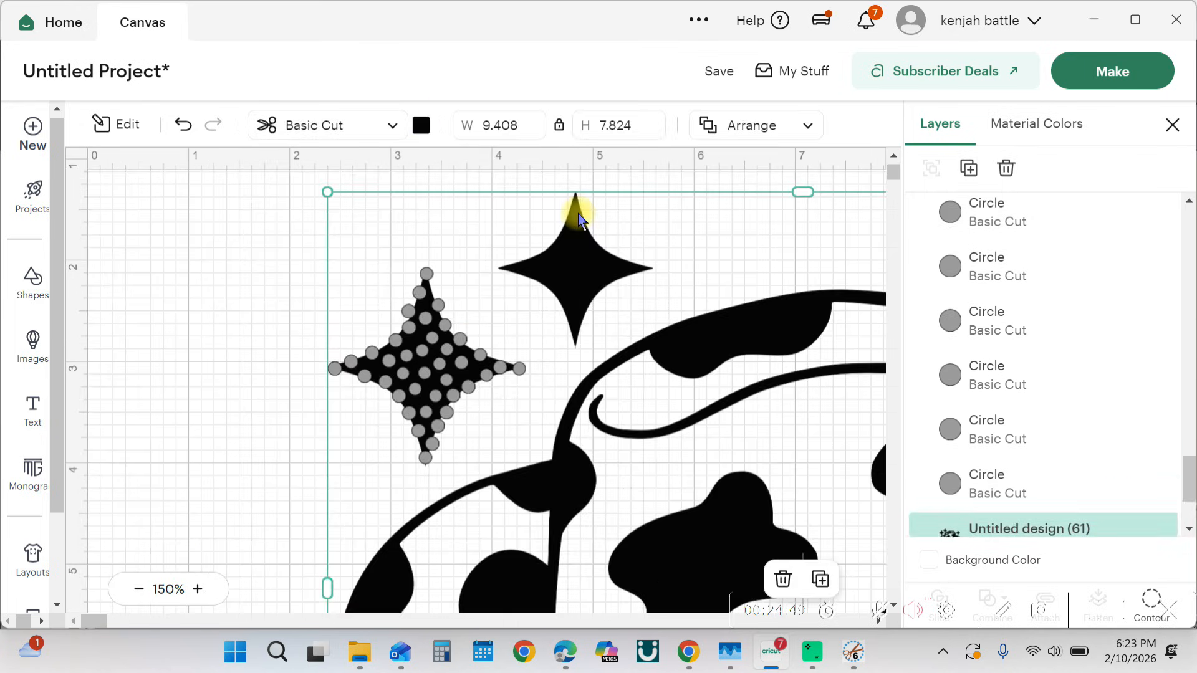
Step: Hide the hat design layer and weld all of the star's circles into one shape
scroll(1093, 460, down, 1)
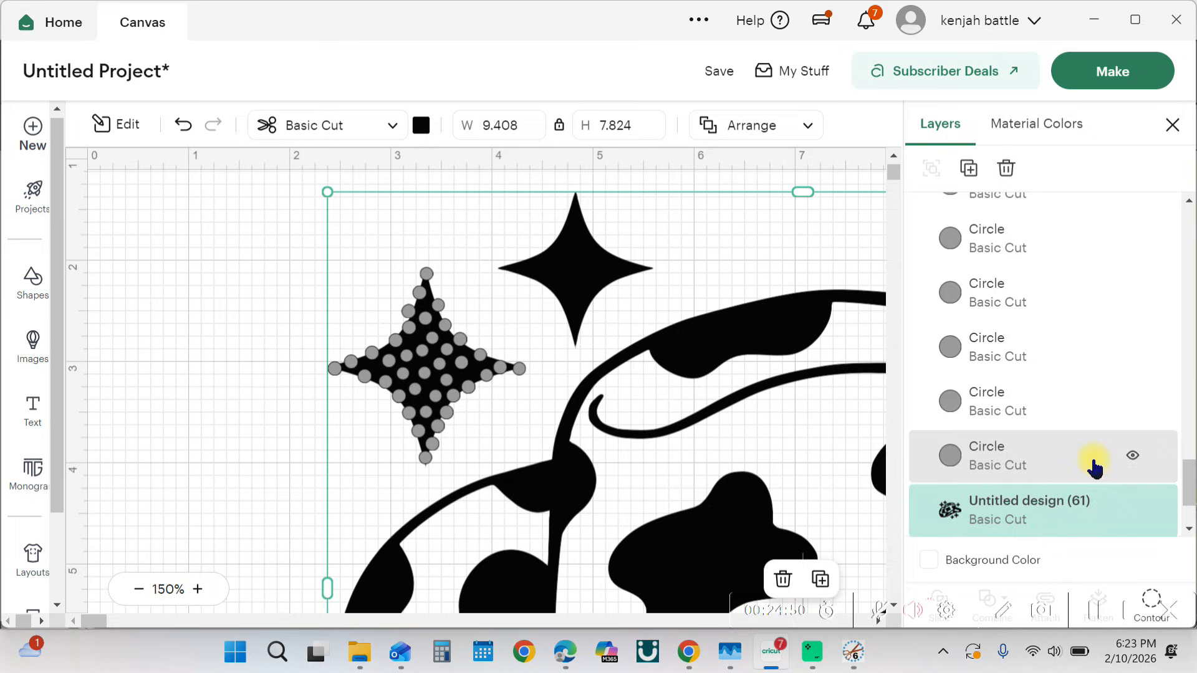
click(1130, 511)
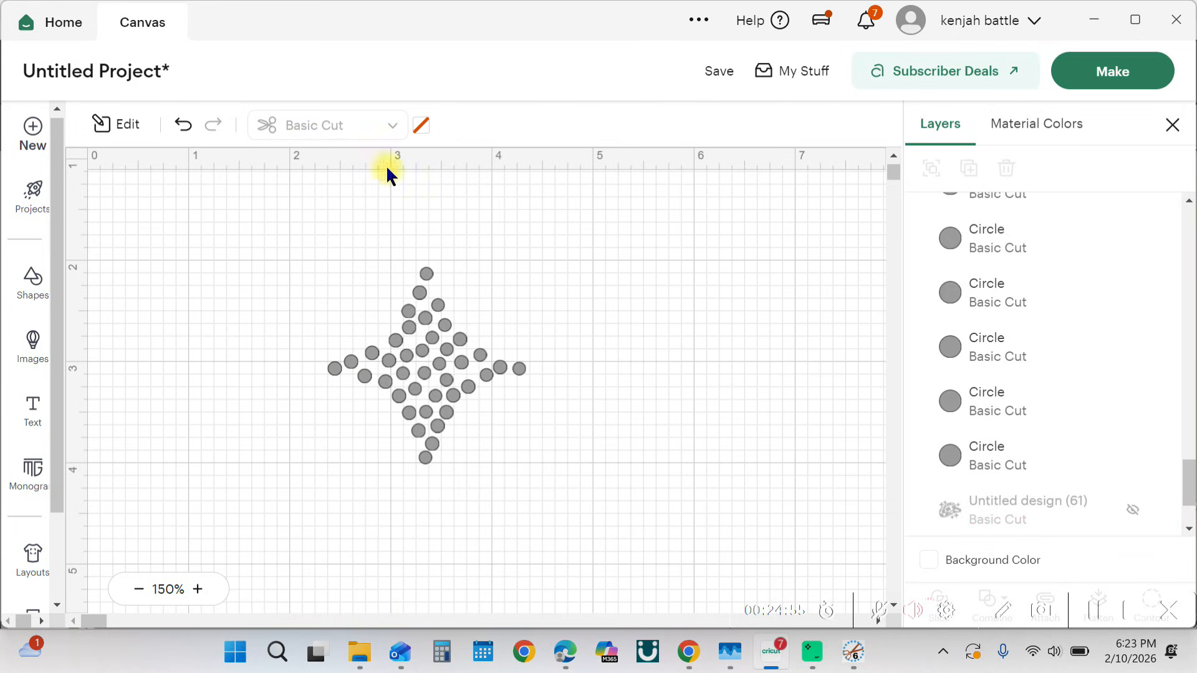
drag(276, 253, 552, 490)
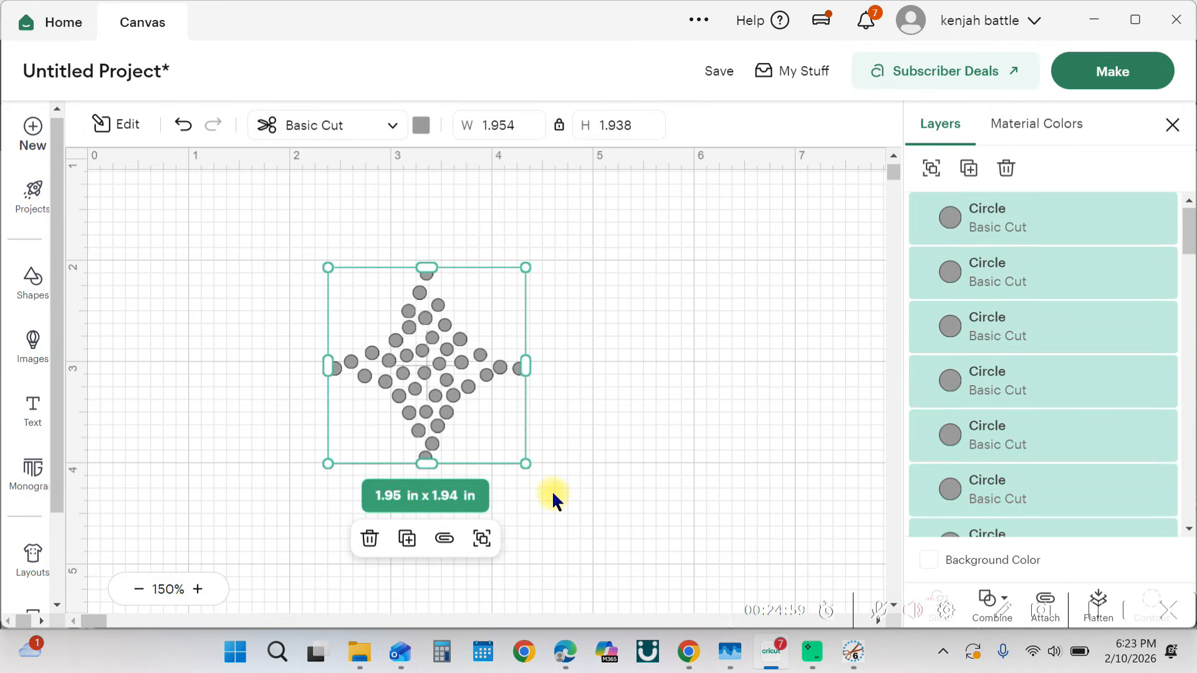
click(991, 592)
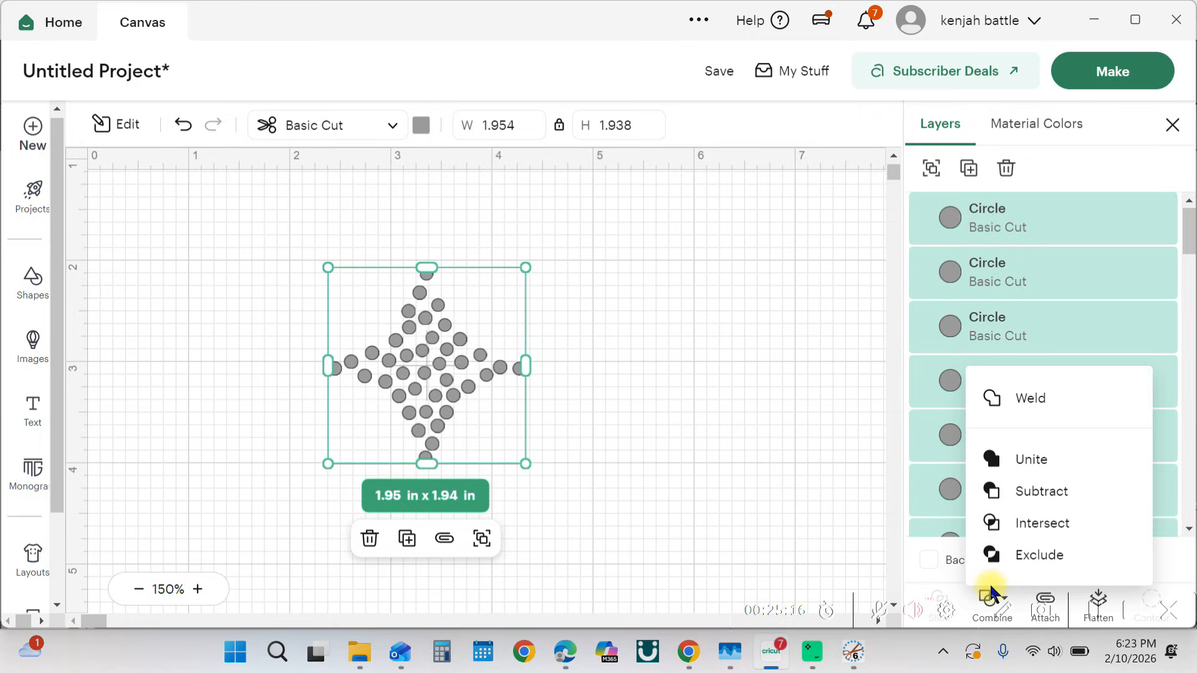
click(1020, 403)
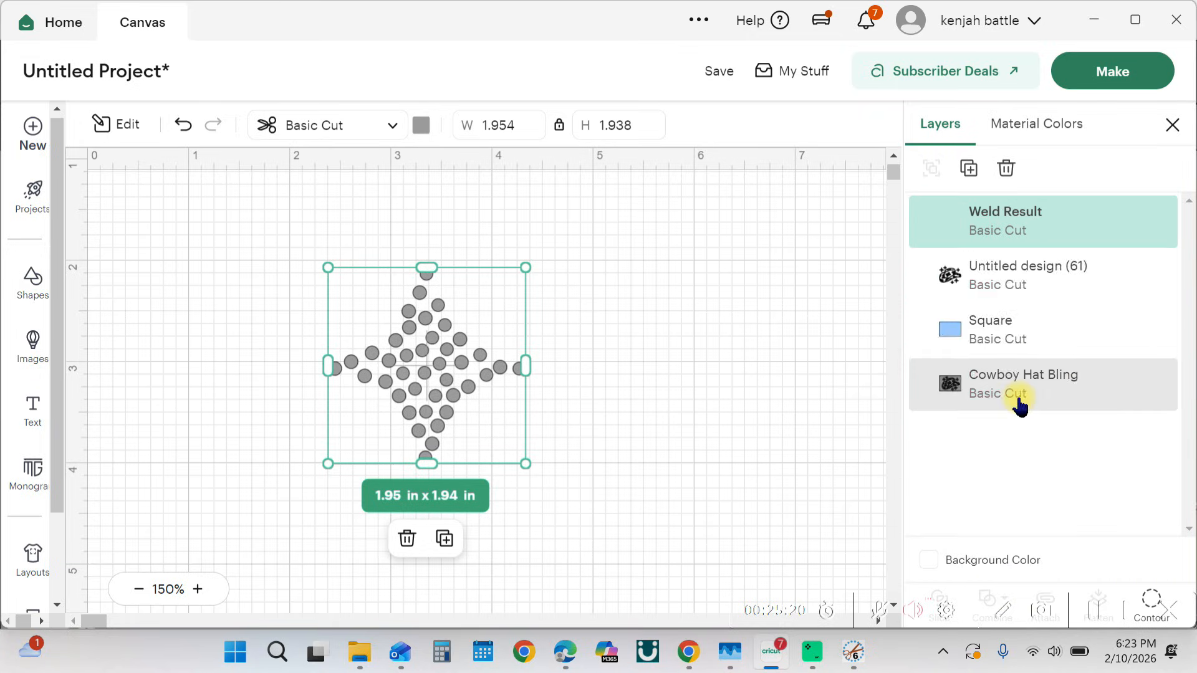
click(717, 349)
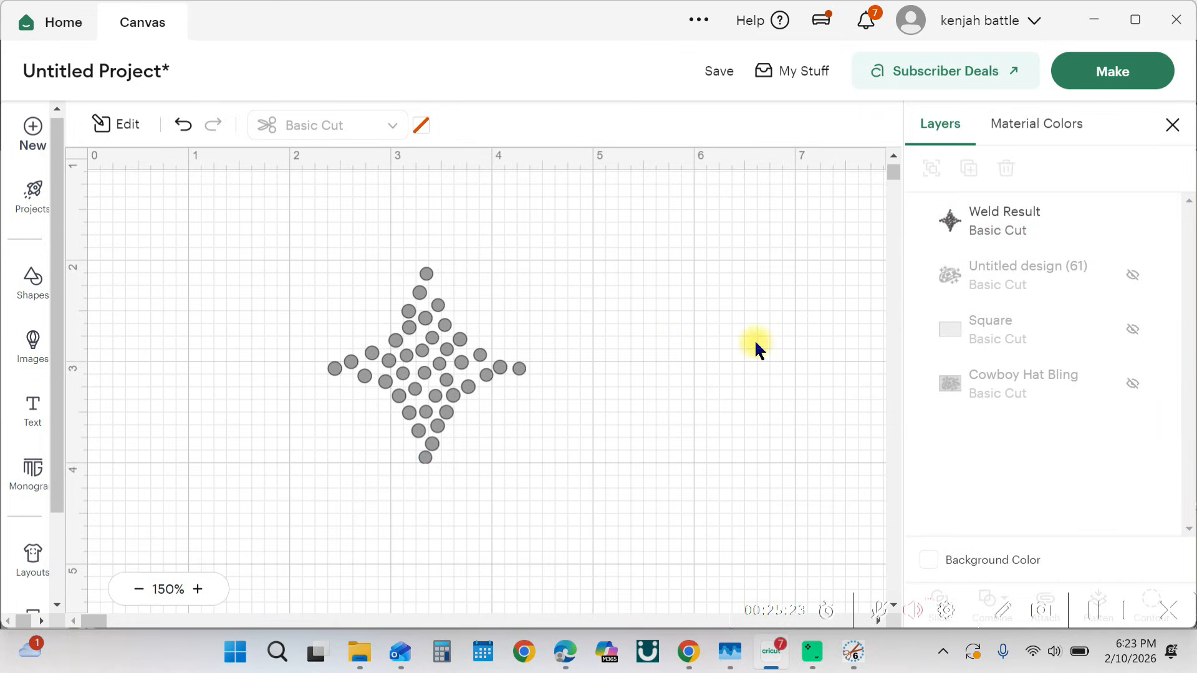
Step: Show the blue Square layer and slice the welded star circles out of it
click(1133, 329)
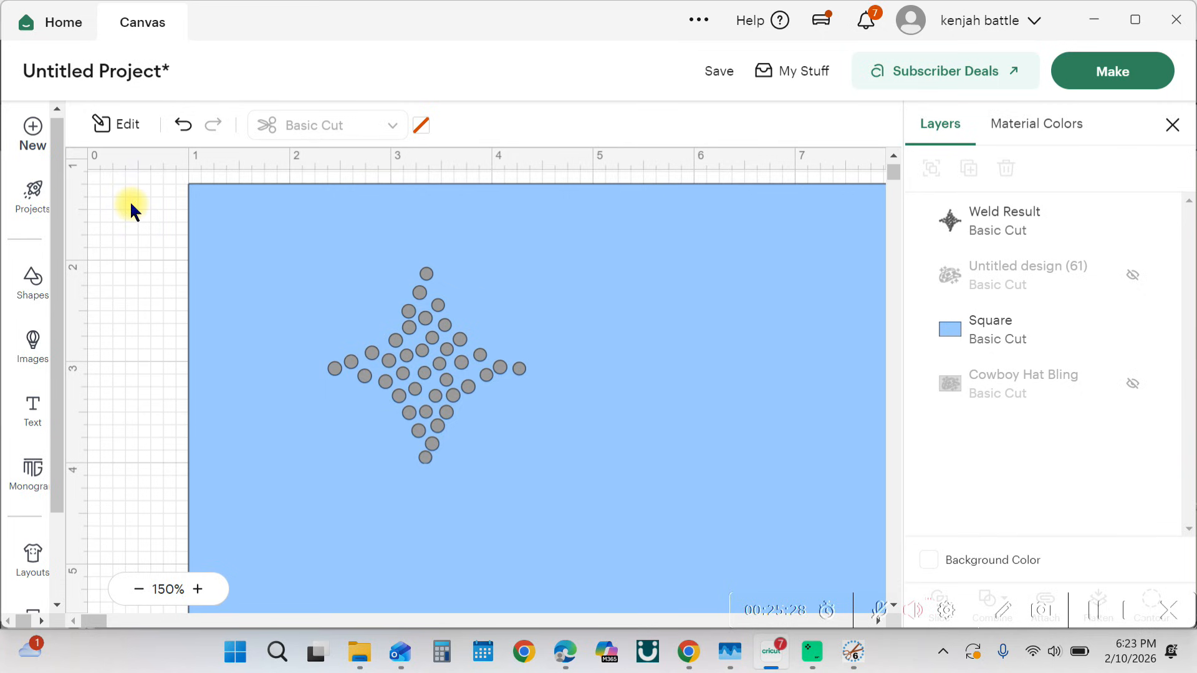
drag(130, 202, 634, 522)
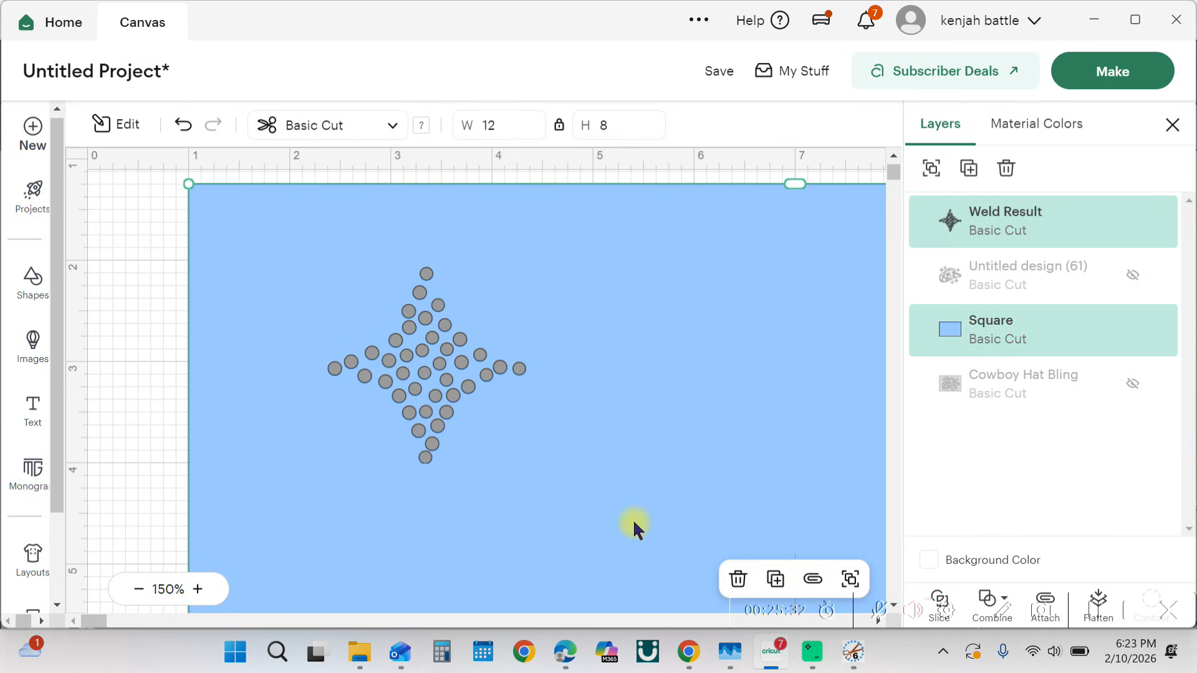
click(940, 600)
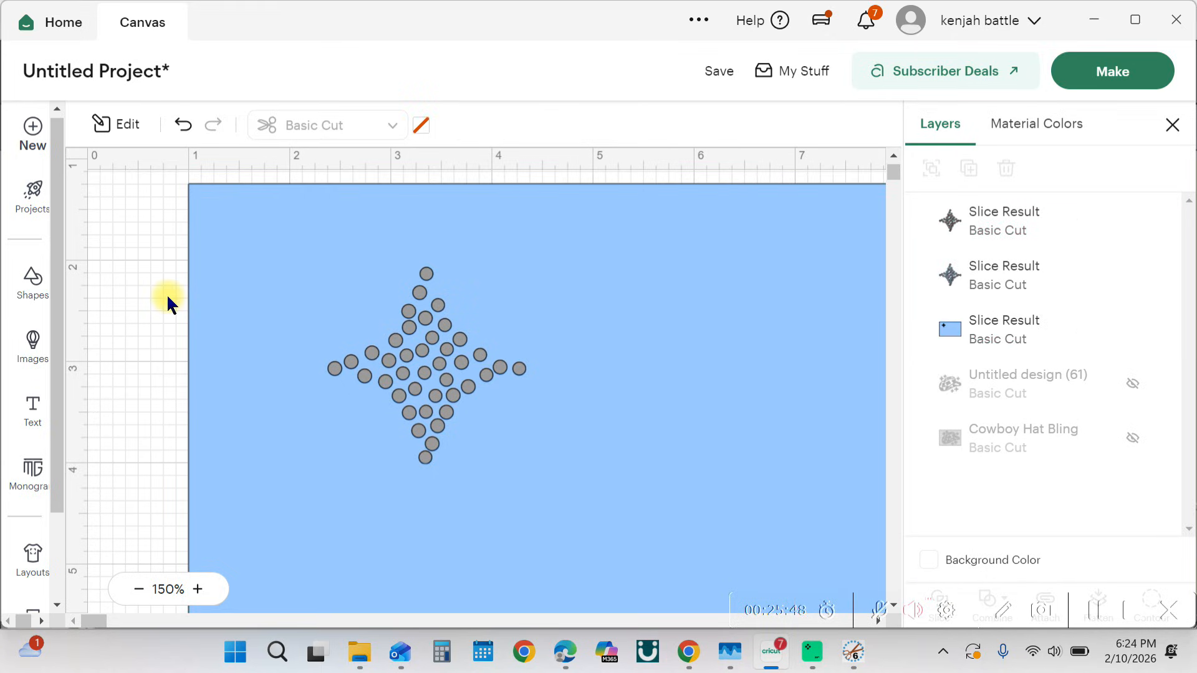
Step: Delete the grey and the blue cut-out star pieces so only the perforated blue sheet is left
click(384, 360)
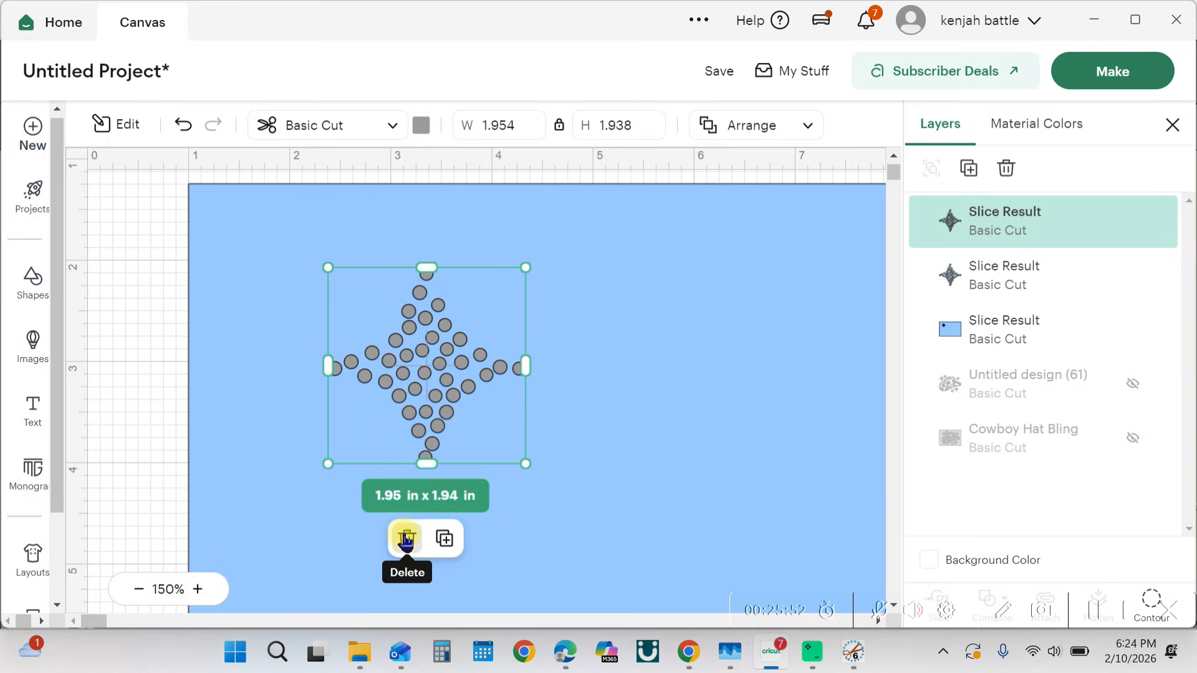
click(406, 538)
click(425, 372)
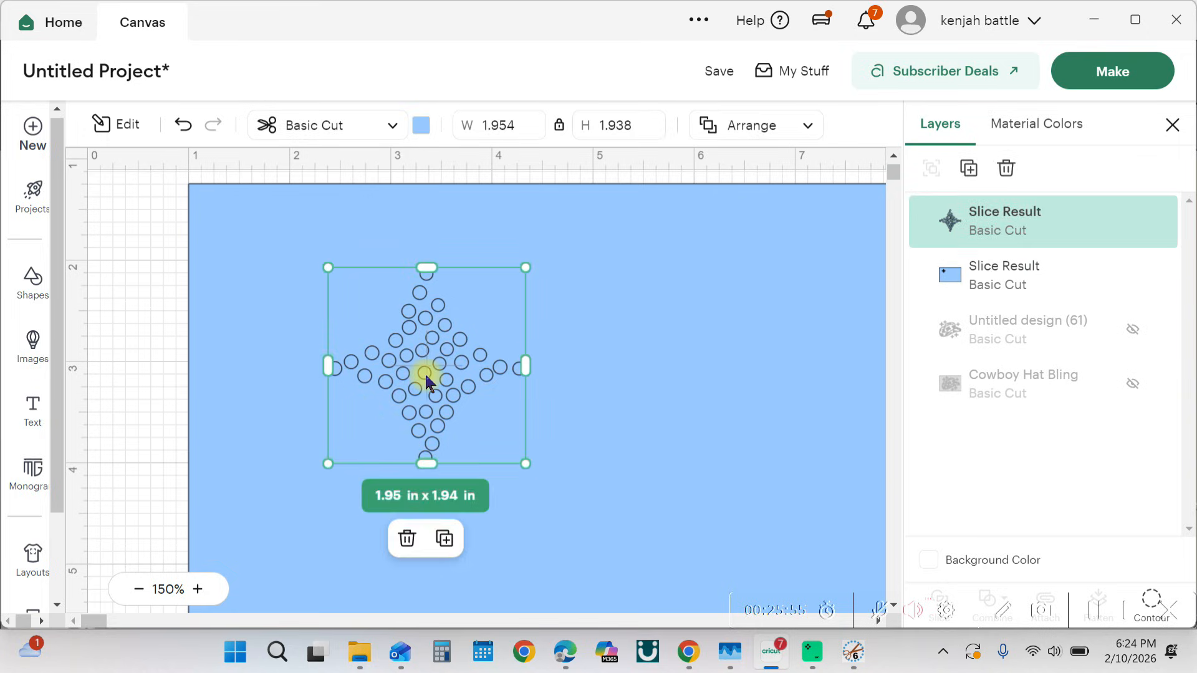
click(406, 537)
mouse_move(343, 479)
mouse_down()
mouse_move(310, 450)
mouse_move(342, 466)
mouse_move(342, 454)
mouse_move(339, 469)
mouse_up()
Step: Show the finished Cowboy Hat Bling template at 50% zoom and move it onto an empty canvas area
click(139, 589)
click(139, 590)
click(139, 590)
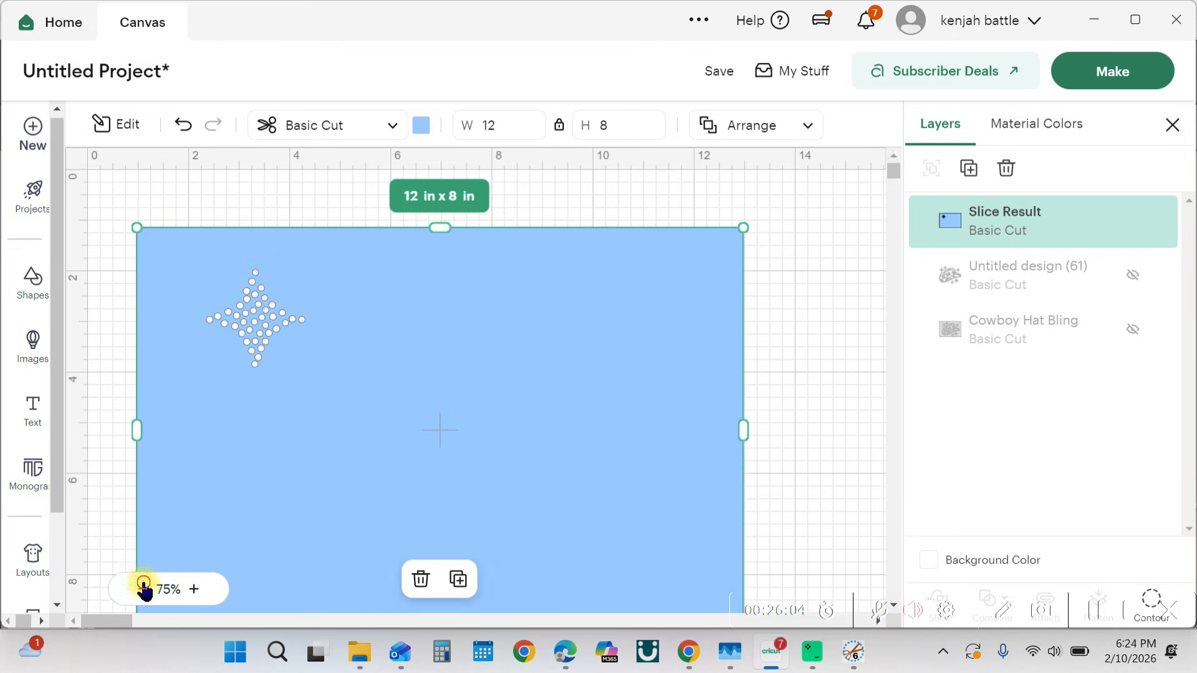
click(139, 589)
click(1133, 329)
drag(433, 191, 842, 214)
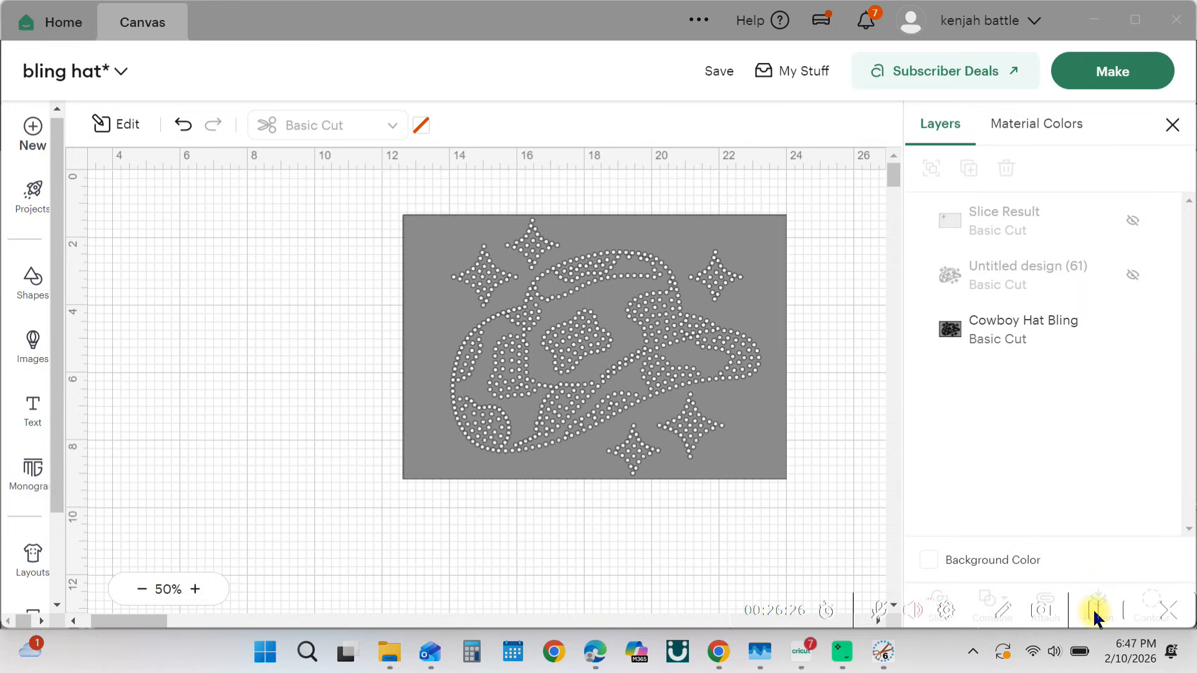
Step: Send the bling hat project to be made on a 12 in x 12 in mat and continue past the mat preview
click(1077, 80)
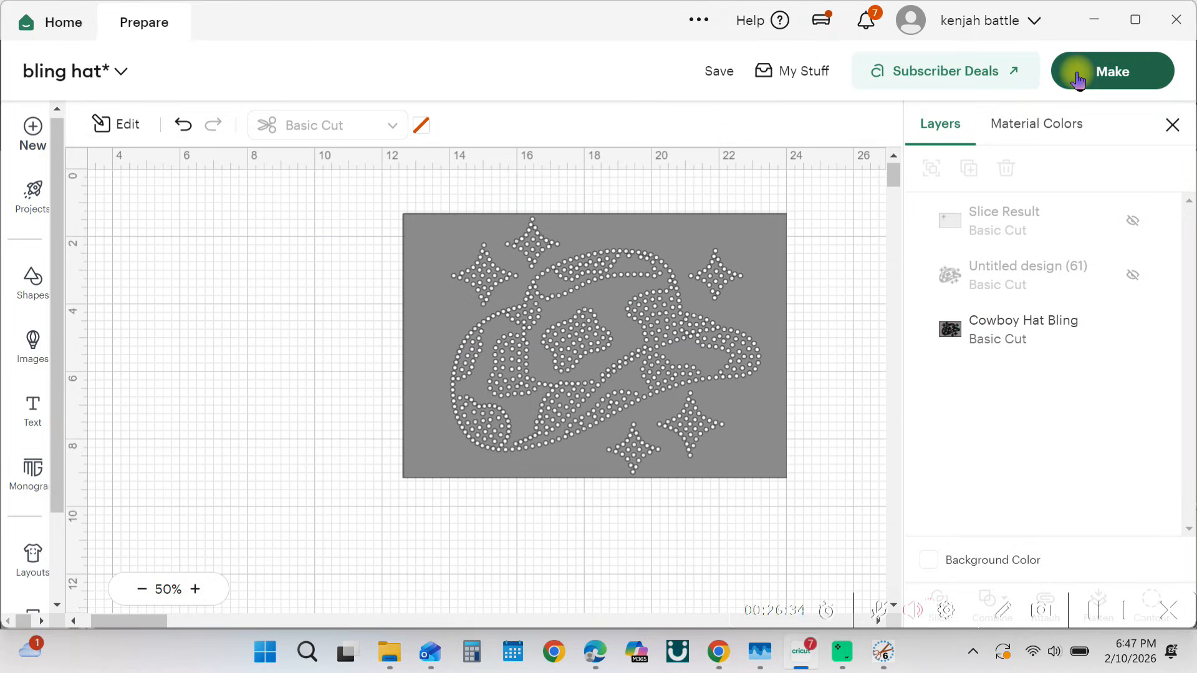
click(1078, 80)
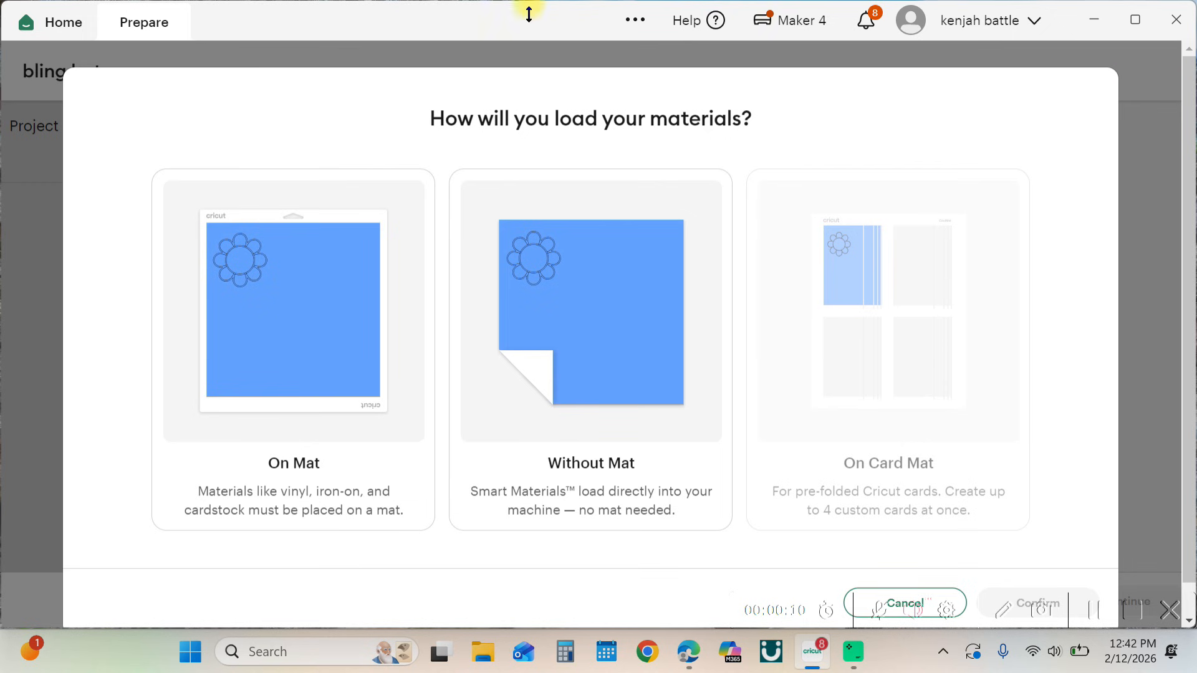
click(268, 273)
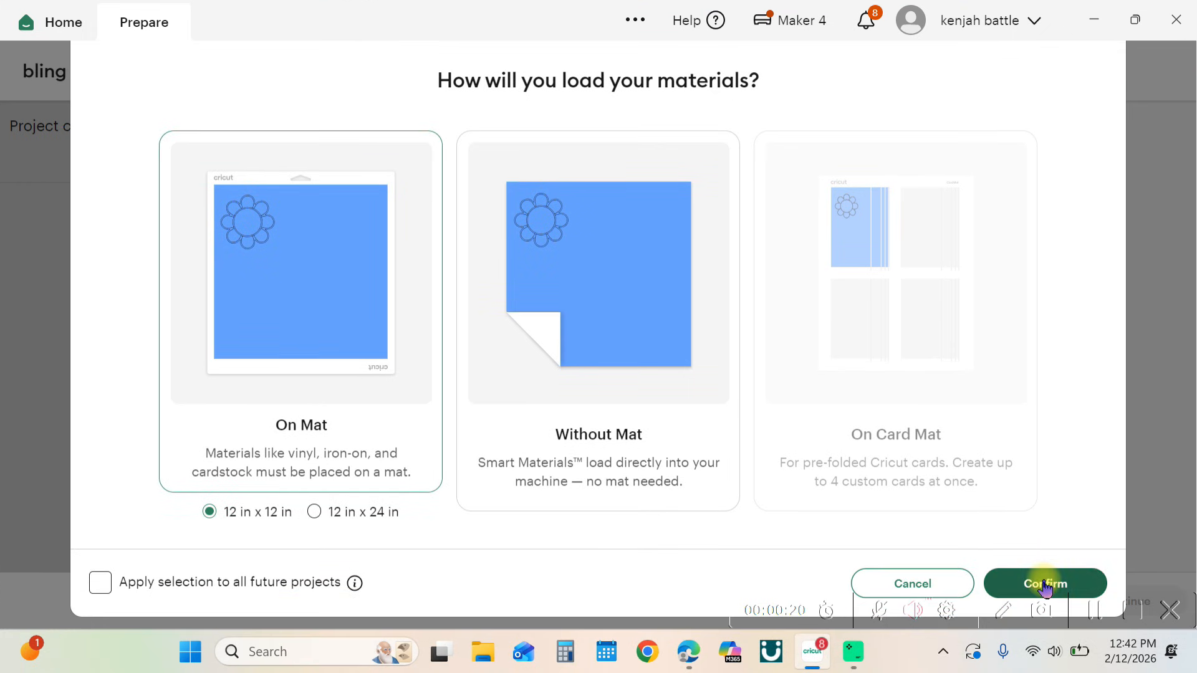
click(1045, 584)
scroll(794, 475, down, 3)
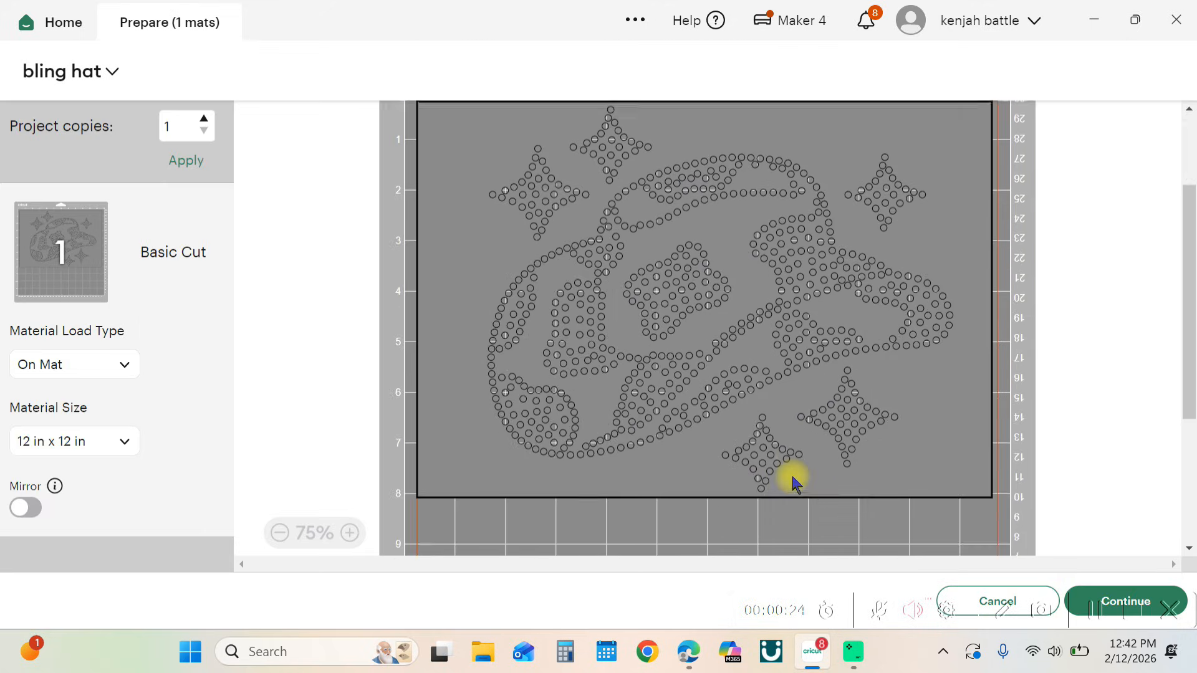
click(1093, 592)
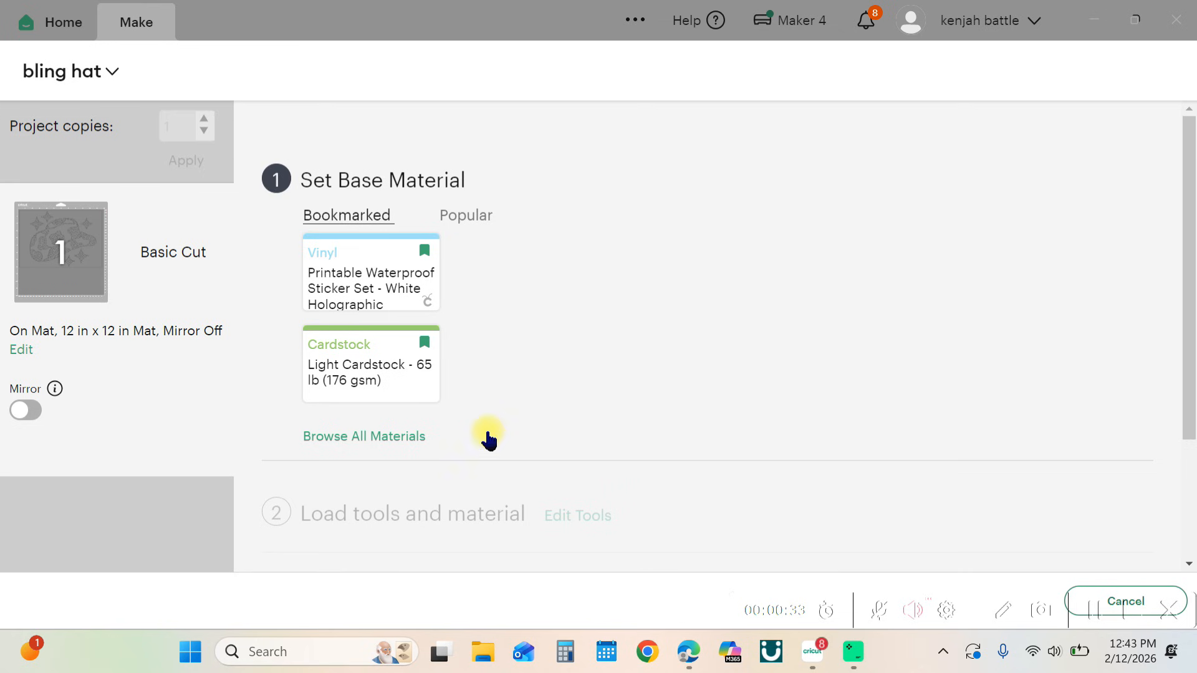
Step: Browse the full list of compatible materials and open the custom material settings
click(412, 437)
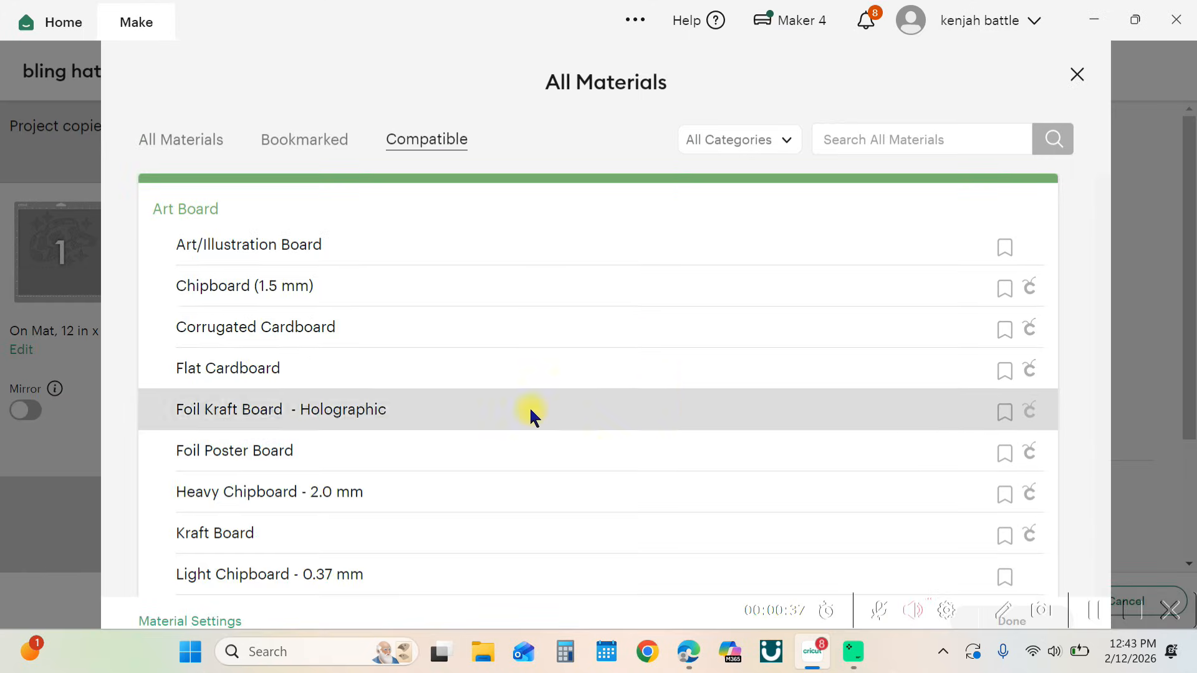
scroll(628, 243, down, 20)
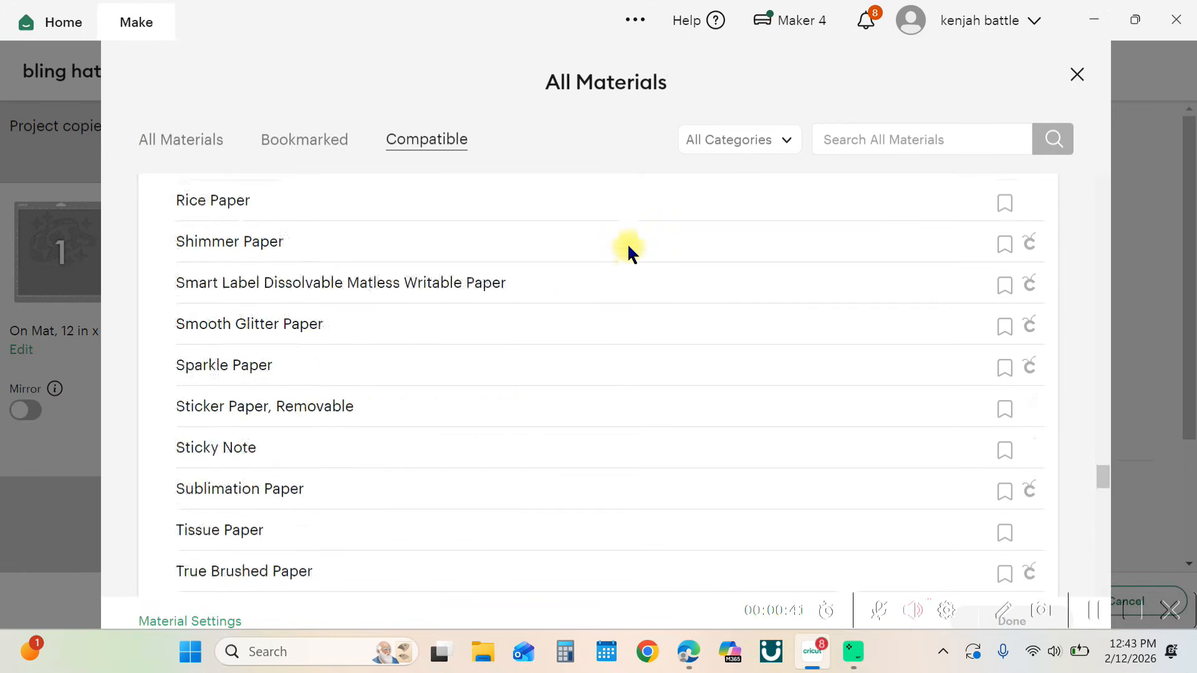
scroll(627, 243, down, 10)
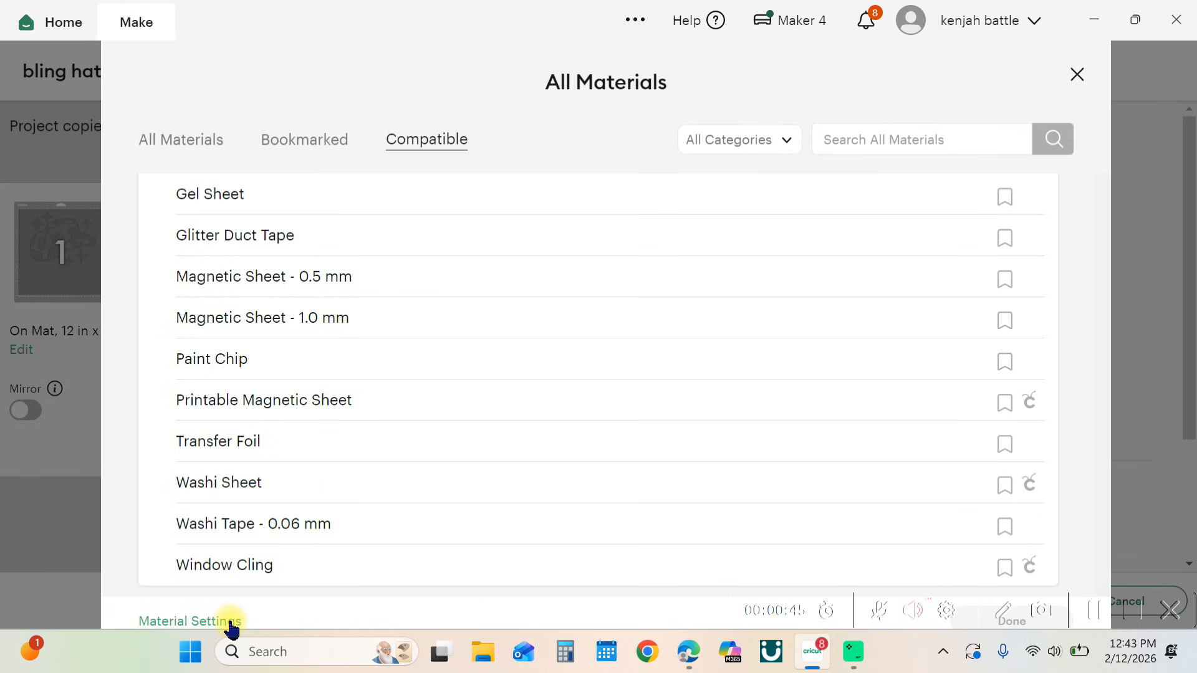
click(230, 622)
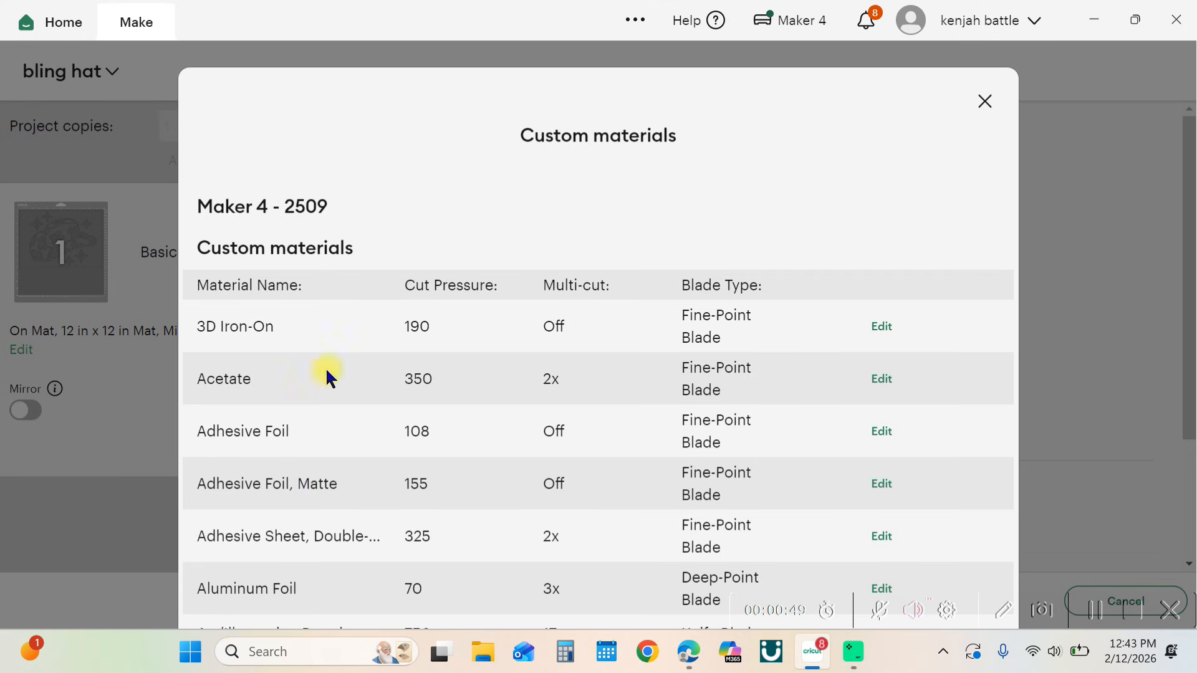
Step: Add a new custom material named "NEW Rhinestone Flock" and save it
scroll(351, 280, down, 20)
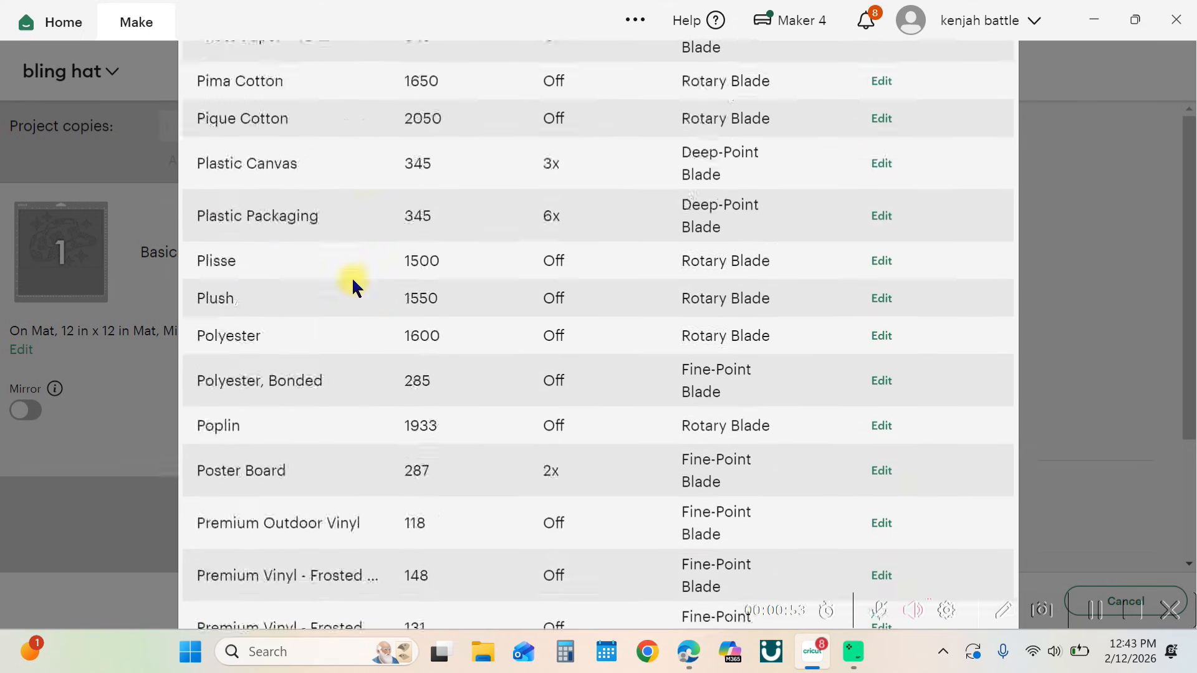
scroll(352, 277, down, 20)
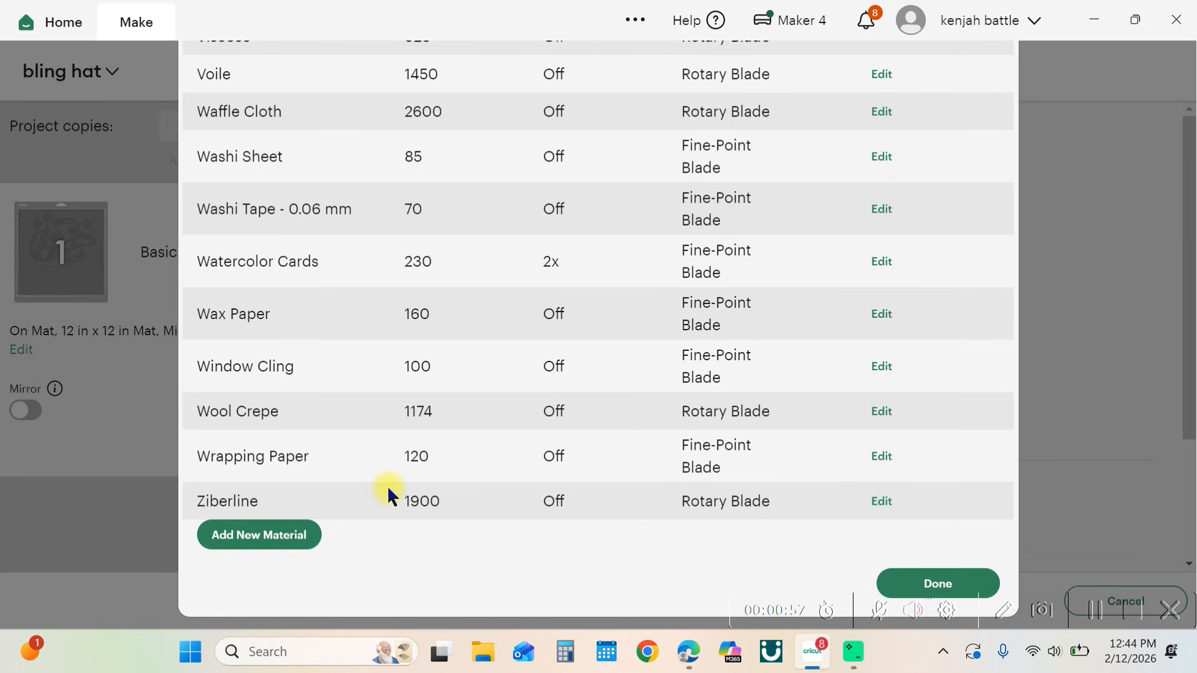
click(270, 531)
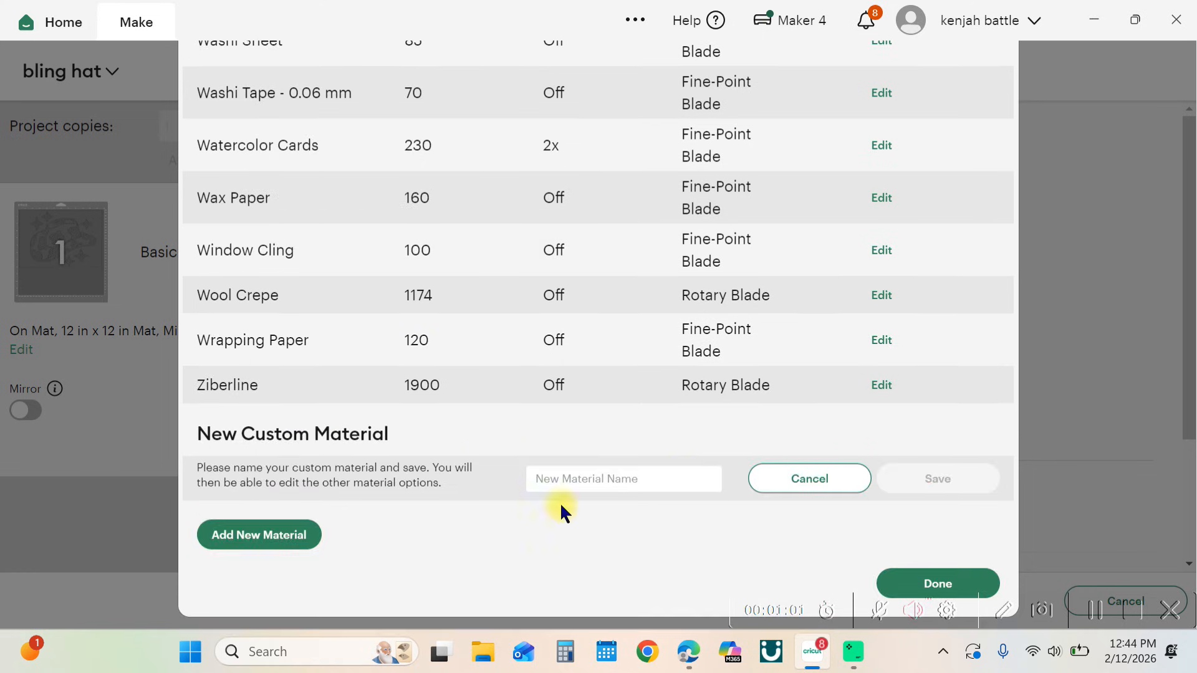
click(620, 478)
key(Caps_Lock)
text(NEW)
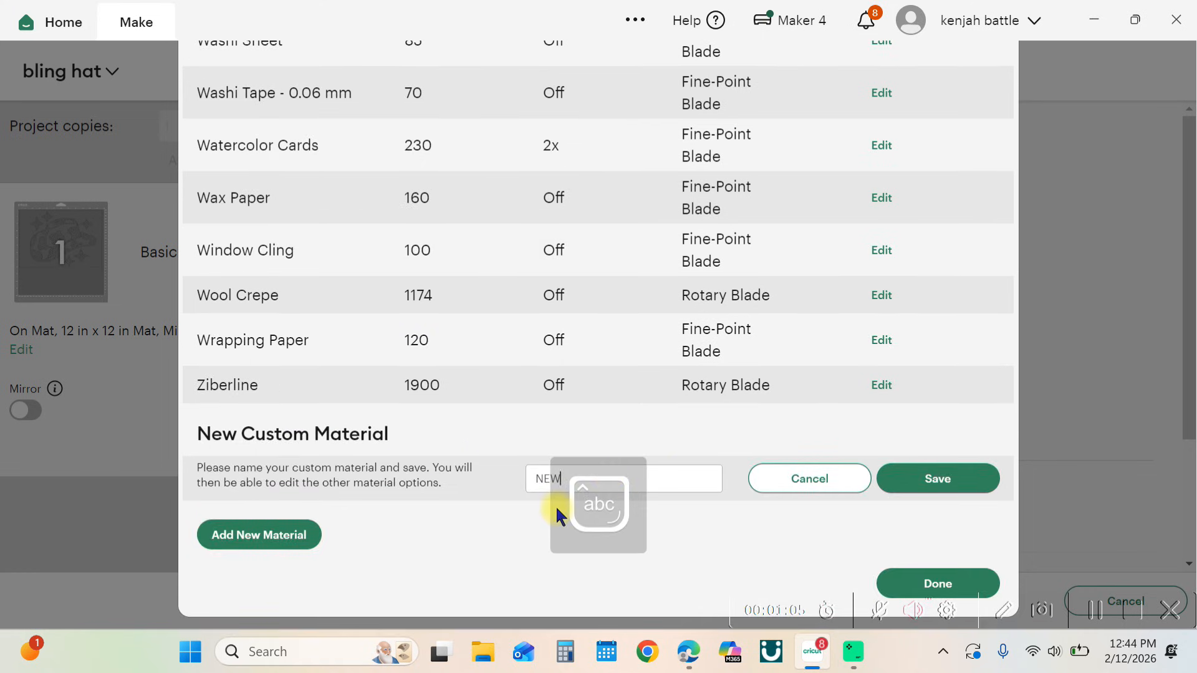
text( Rhinestone)
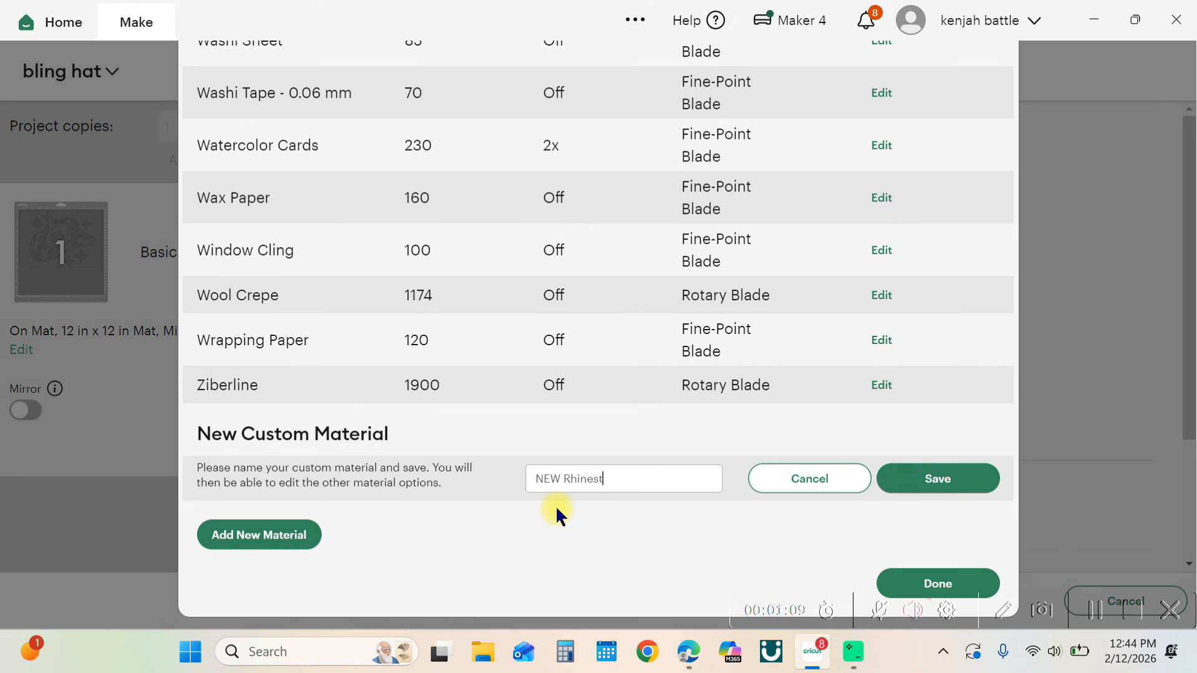
text( Flock)
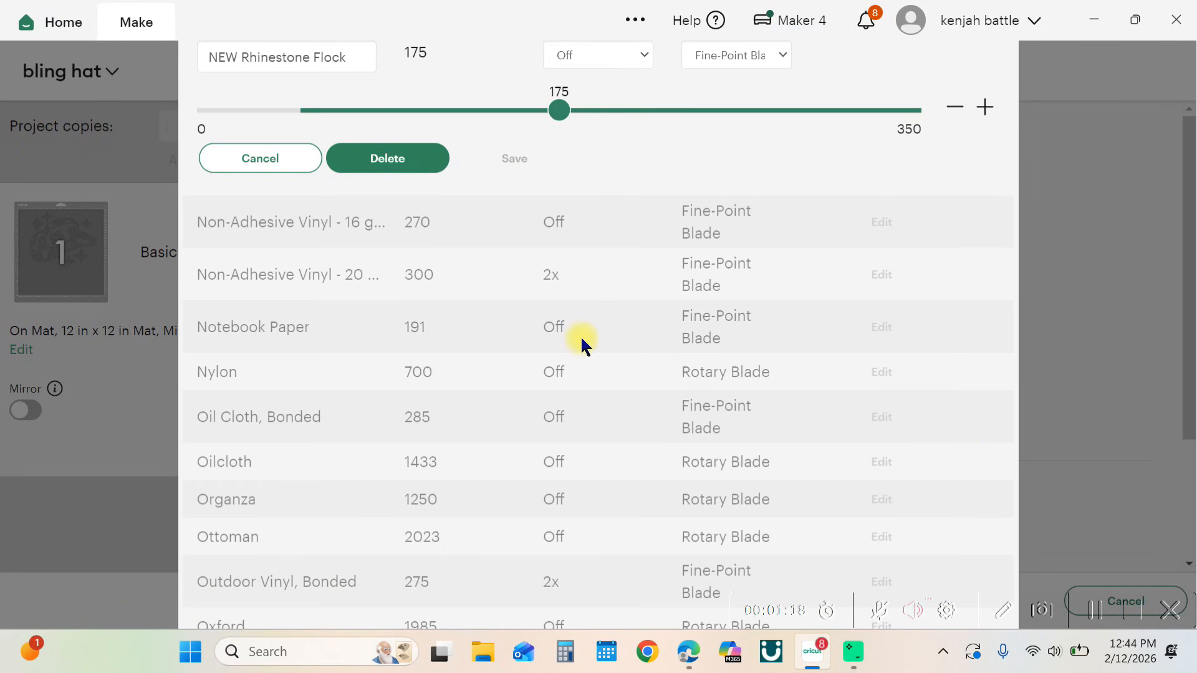
Step: Set the NEW Rhinestone Flock material's multi-cut to 2x with the Fine-Point Blade and save the settings
scroll(581, 337, up, 3)
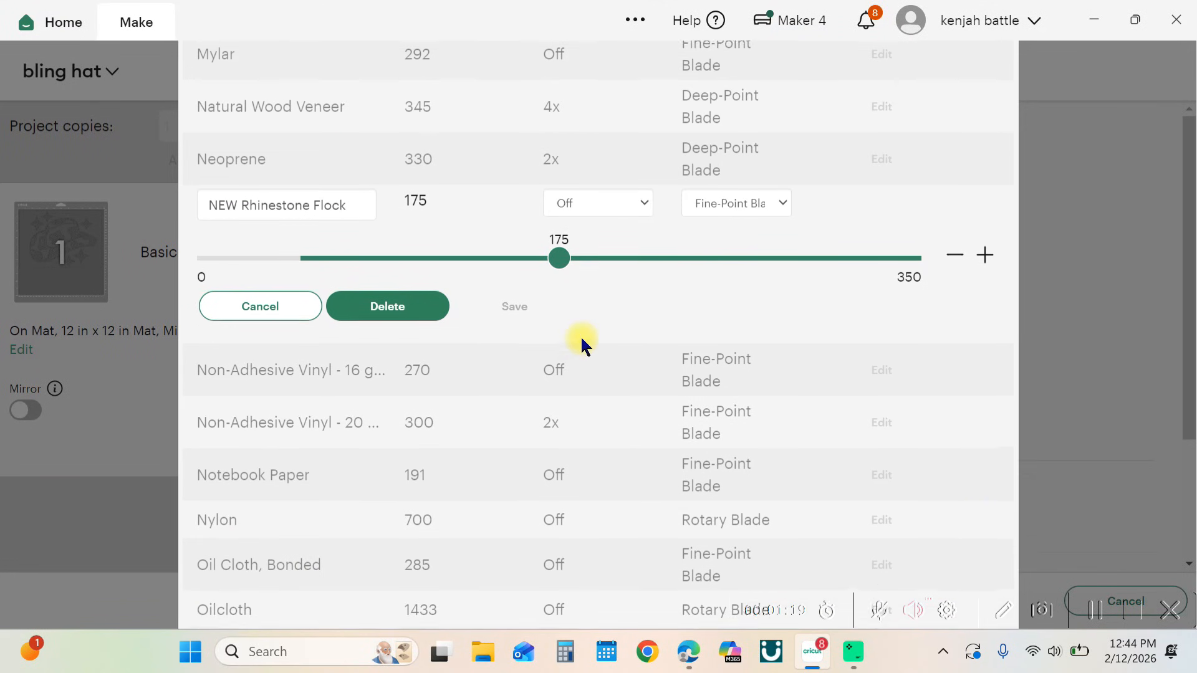
click(1090, 615)
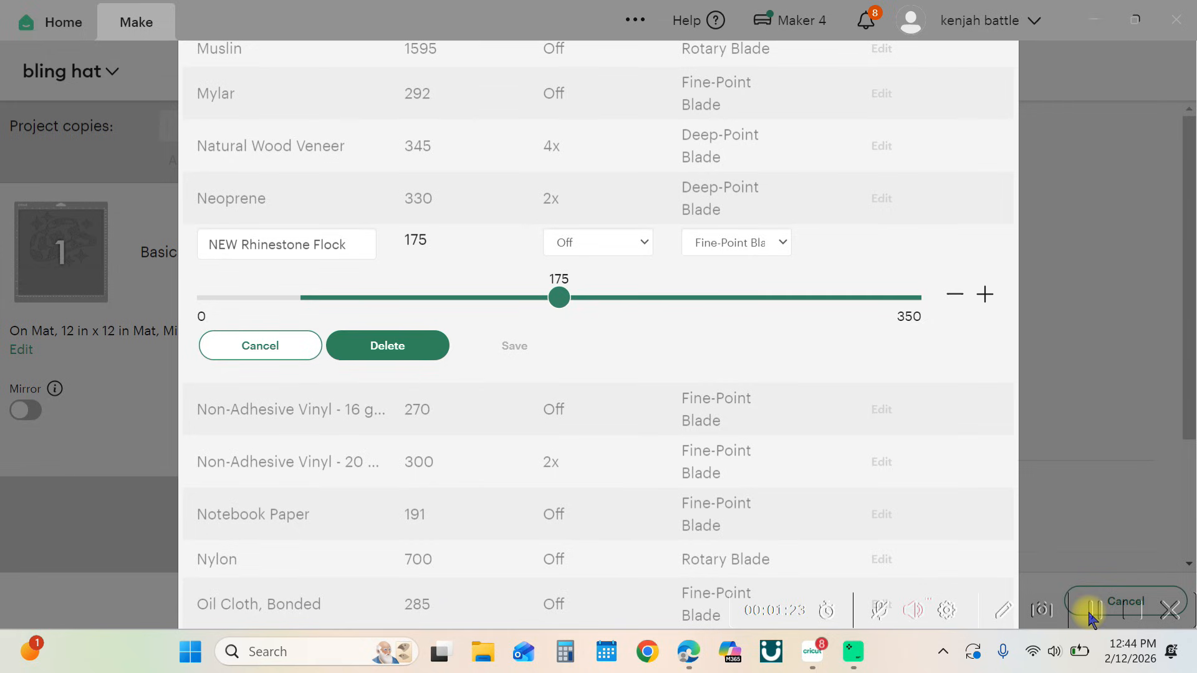
click(606, 242)
click(606, 273)
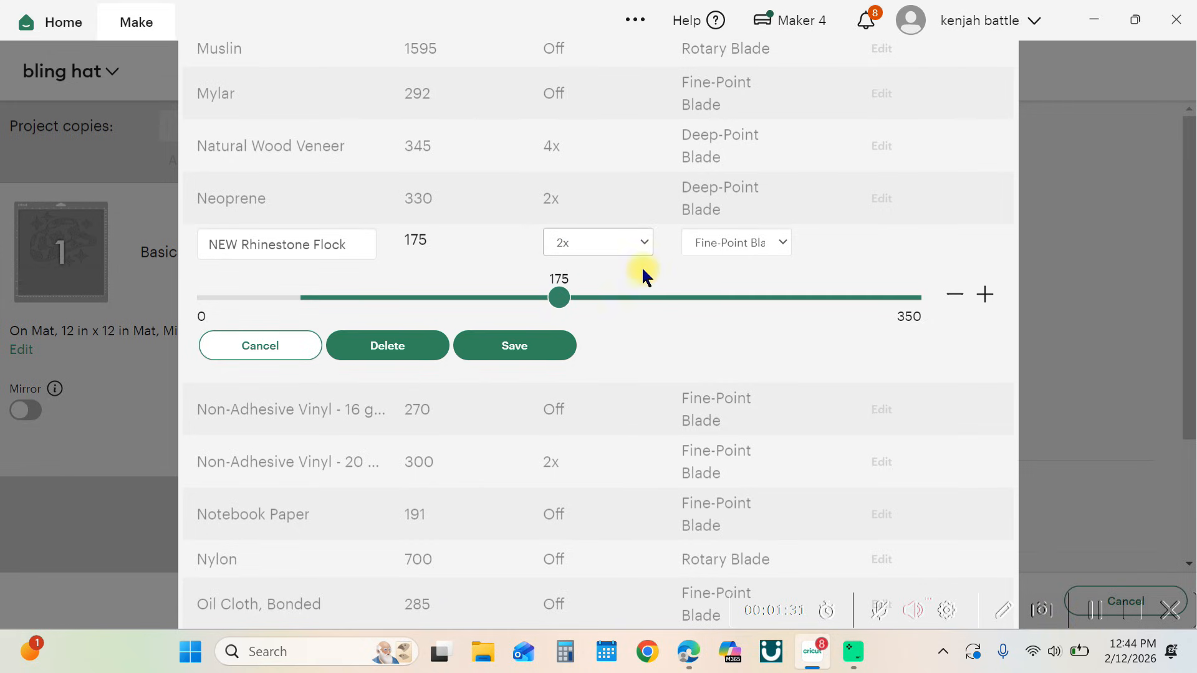
click(741, 242)
click(738, 263)
click(547, 346)
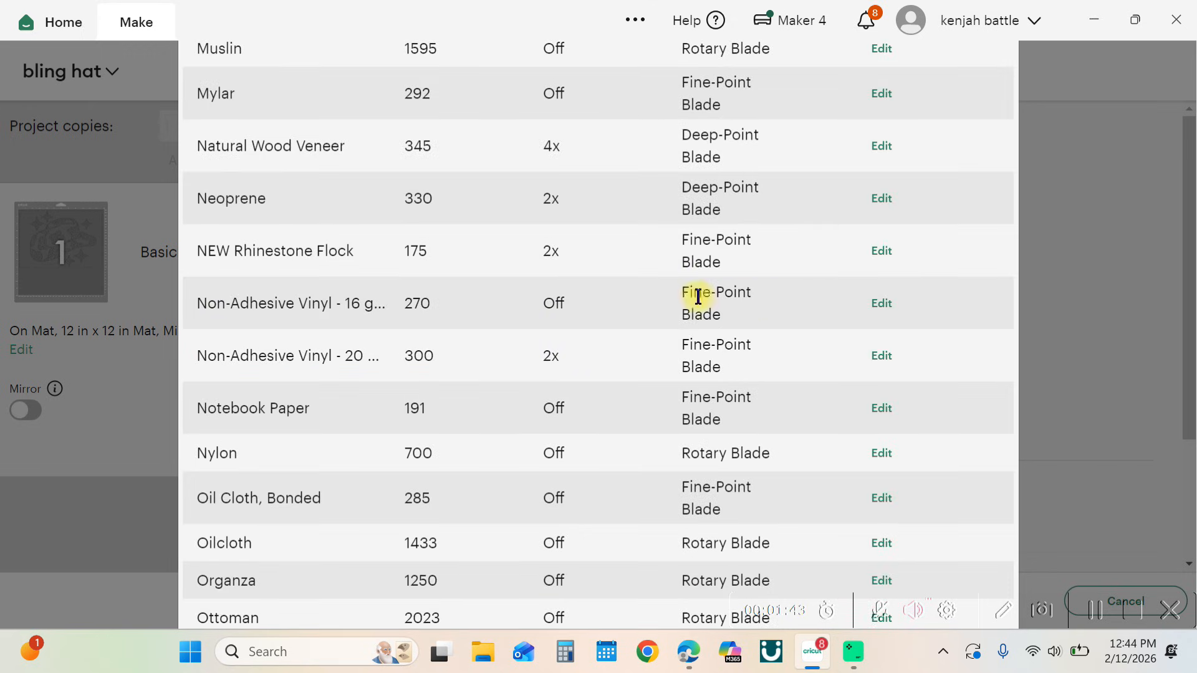
Step: Close the custom materials list, search all materials for "new" and set NEW Rhinestone Flock as the base material
scroll(561, 252, up, 20)
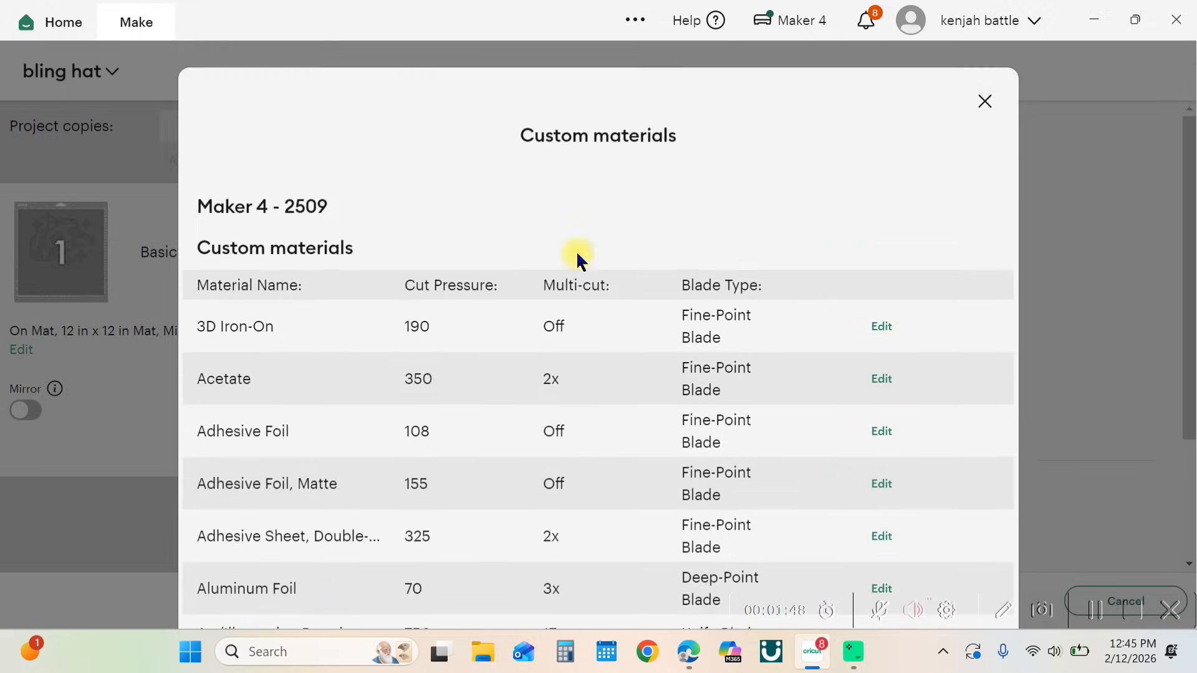
click(984, 101)
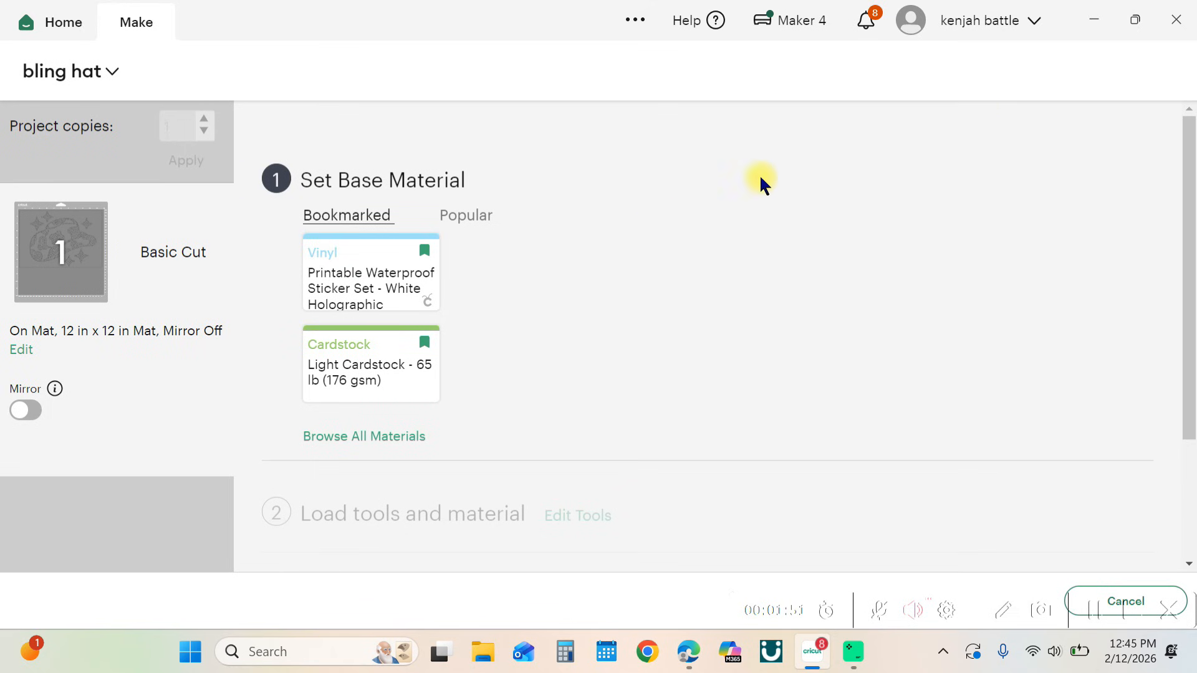
click(384, 444)
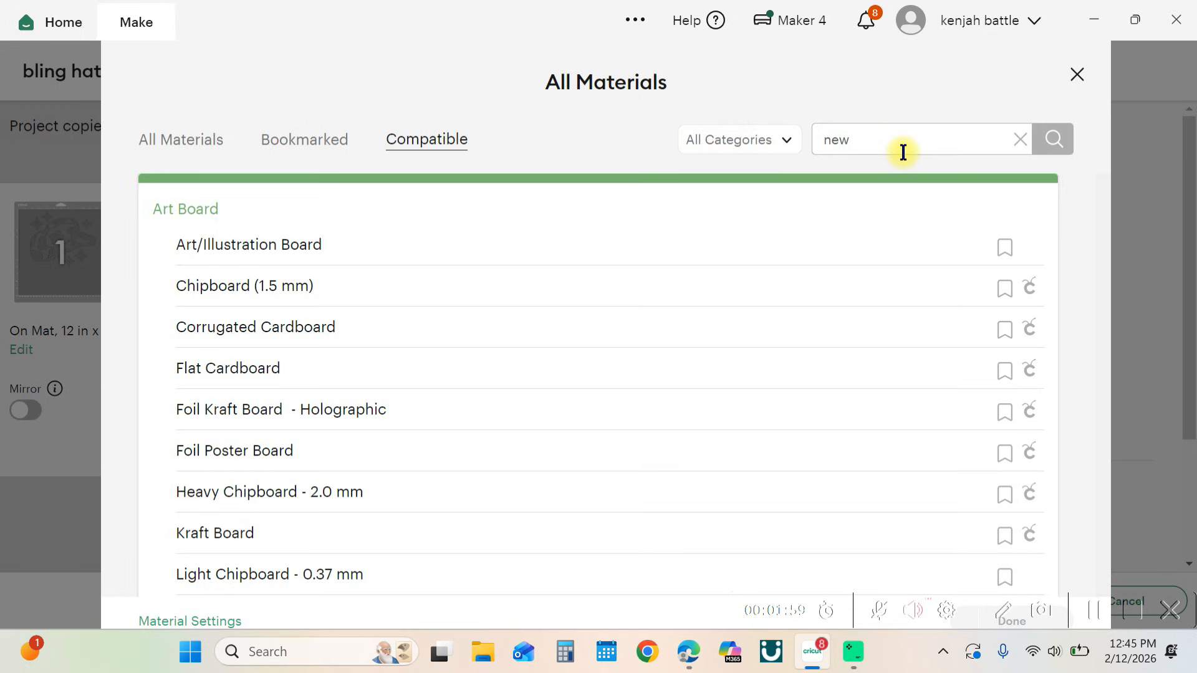
click(1043, 150)
click(933, 244)
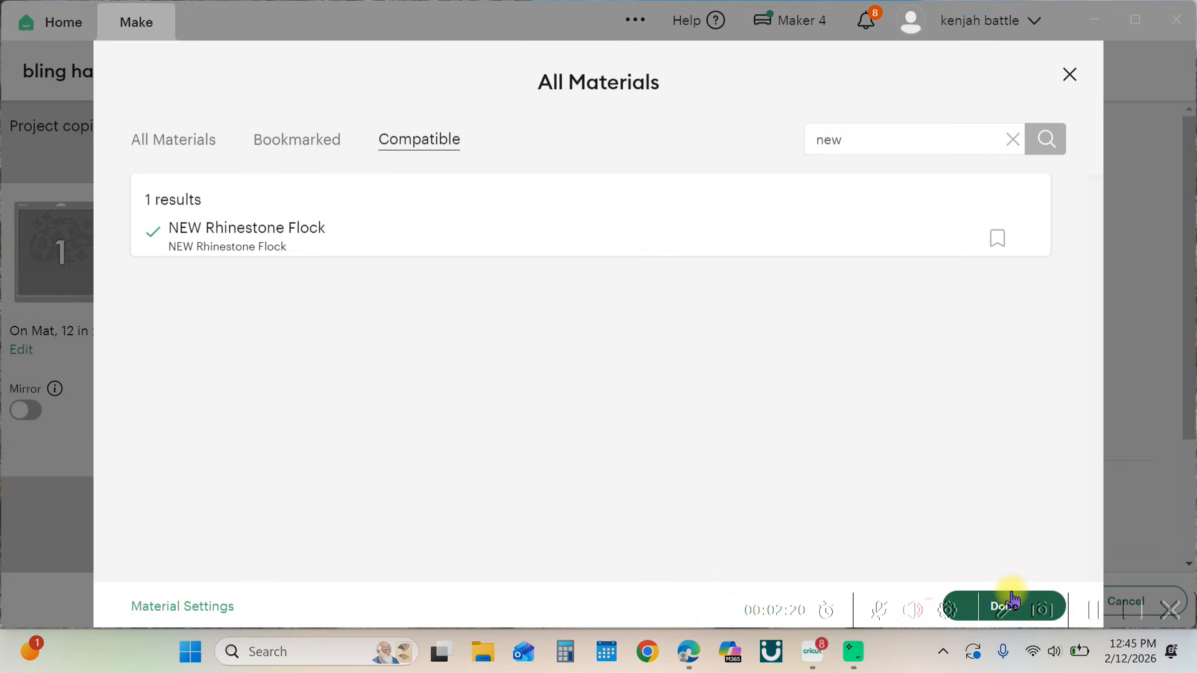
click(1012, 599)
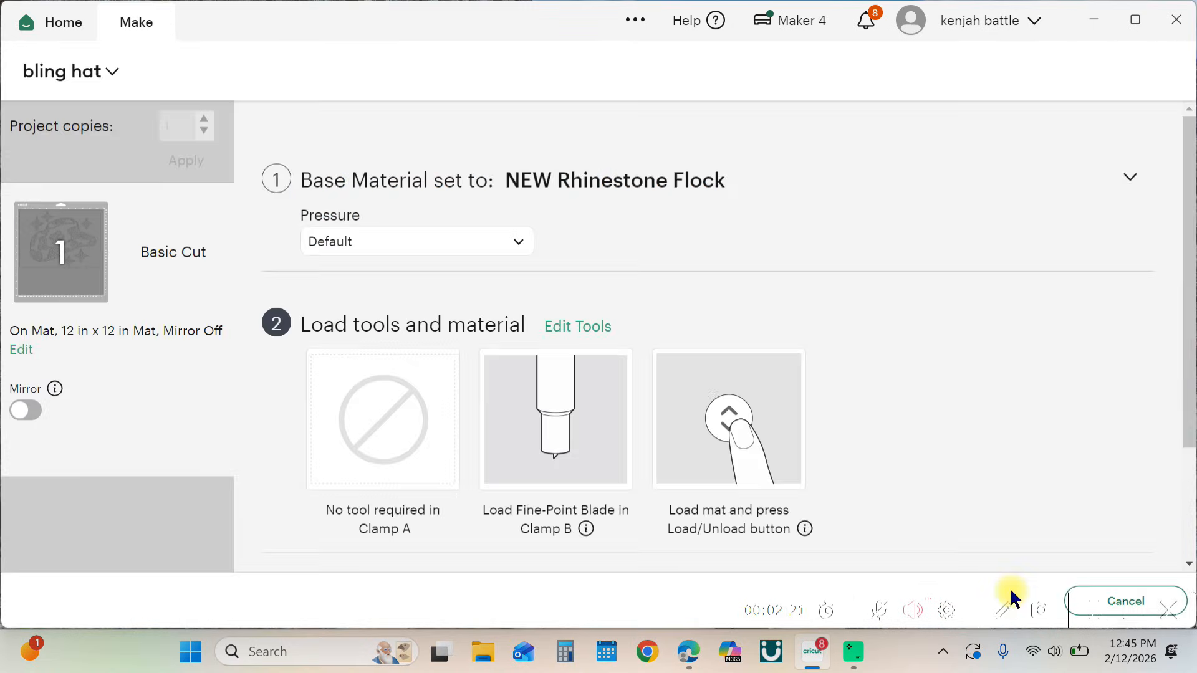
Step: Set the cutting pressure for the base material to More and review the tool loading instructions
click(429, 243)
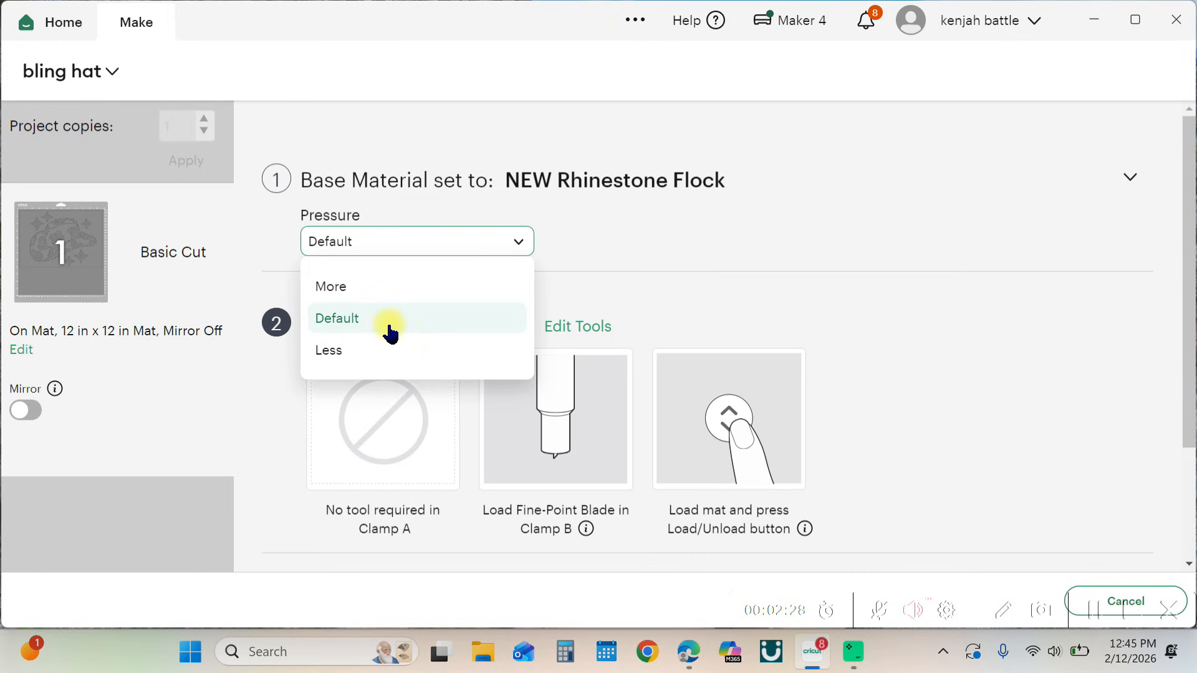
click(439, 287)
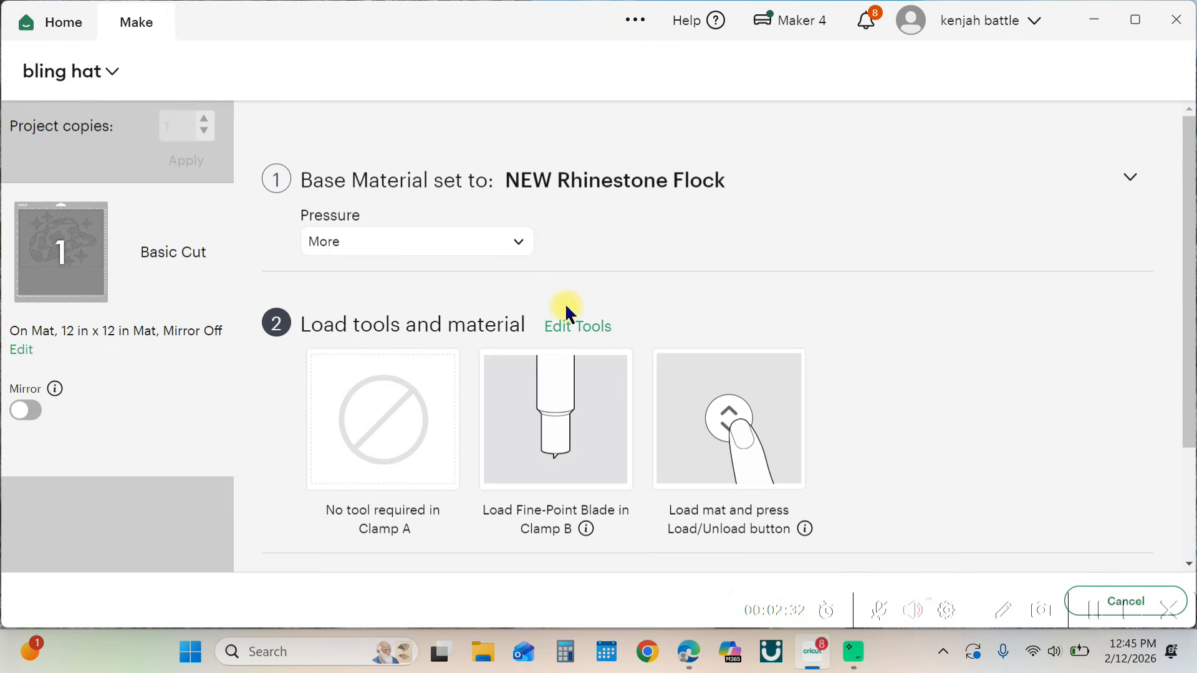
scroll(836, 403, down, 3)
scroll(836, 405, up, 3)
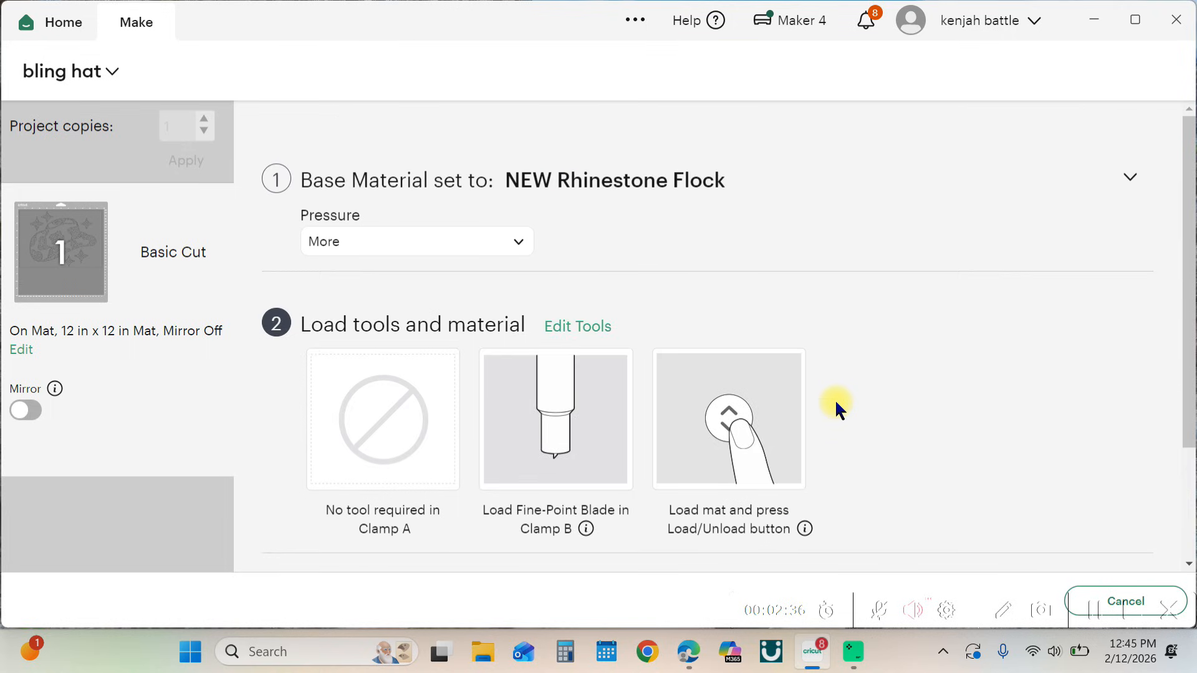